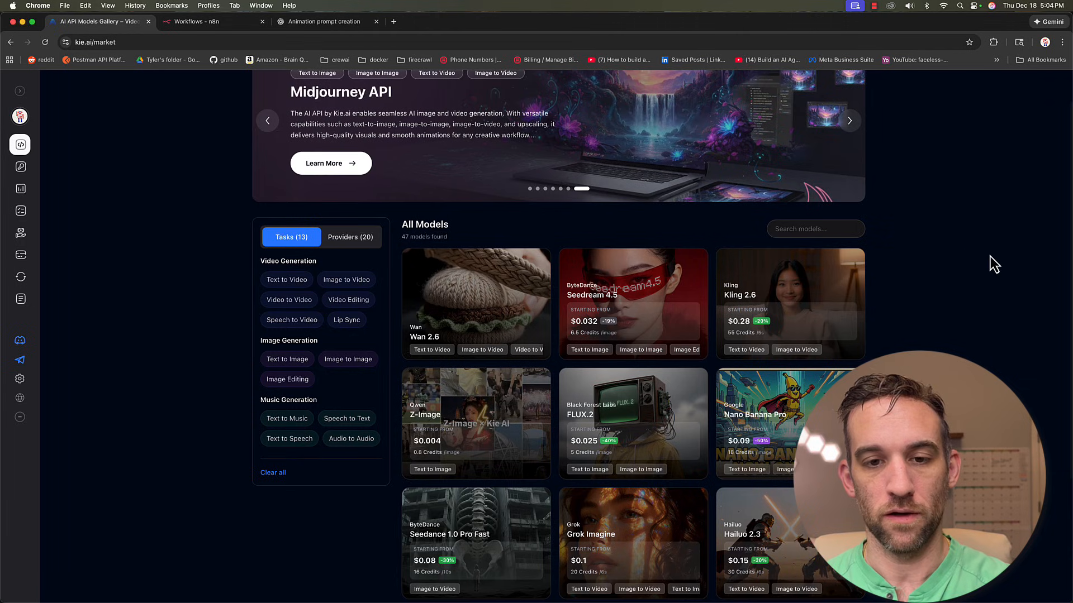
Browse the model gallery and switch its filters from tasks to the list of providers
scroll(991, 264, "down", 2)
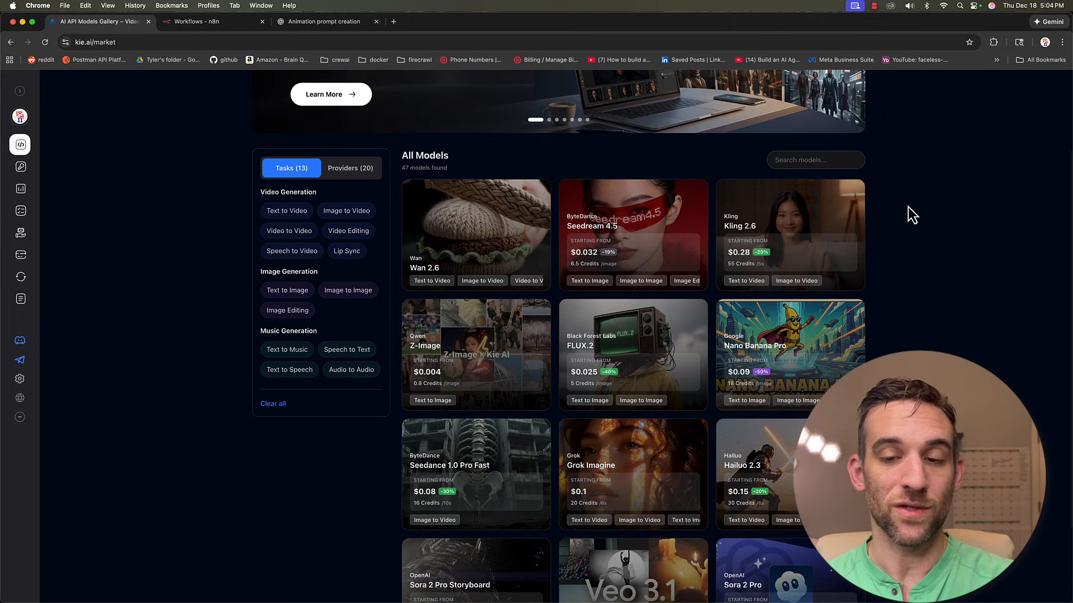
scroll(912, 215, "down", 1)
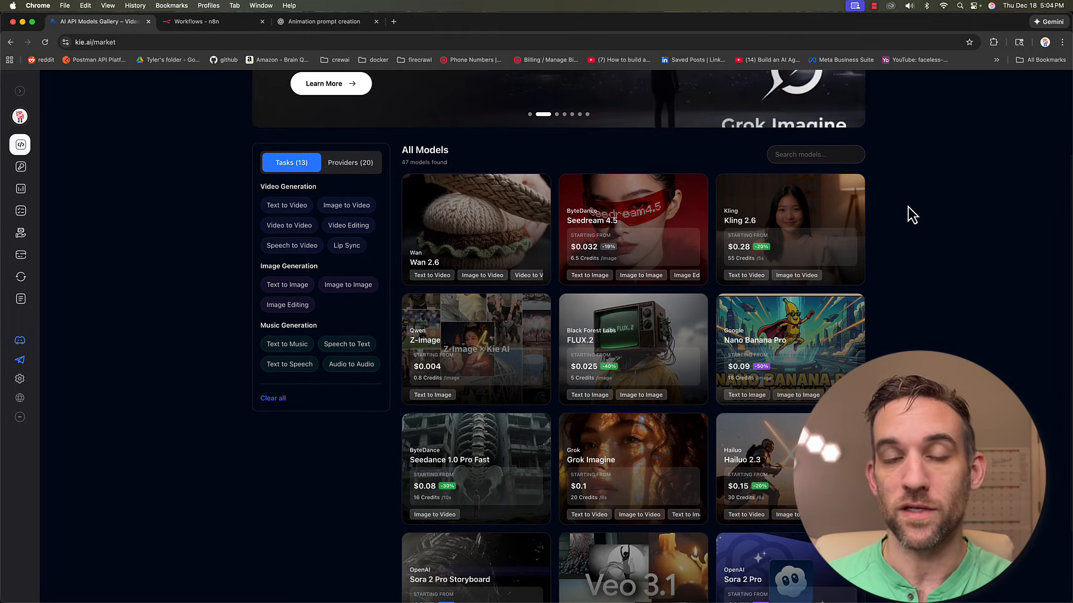
scroll(355, 166, "up", 1)
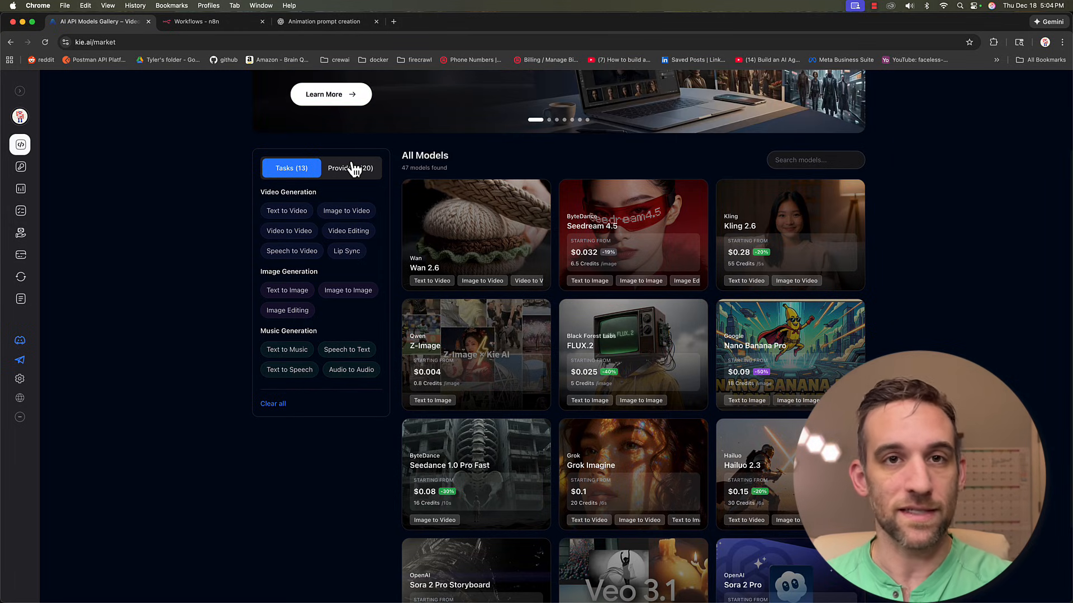
left_click(353, 169)
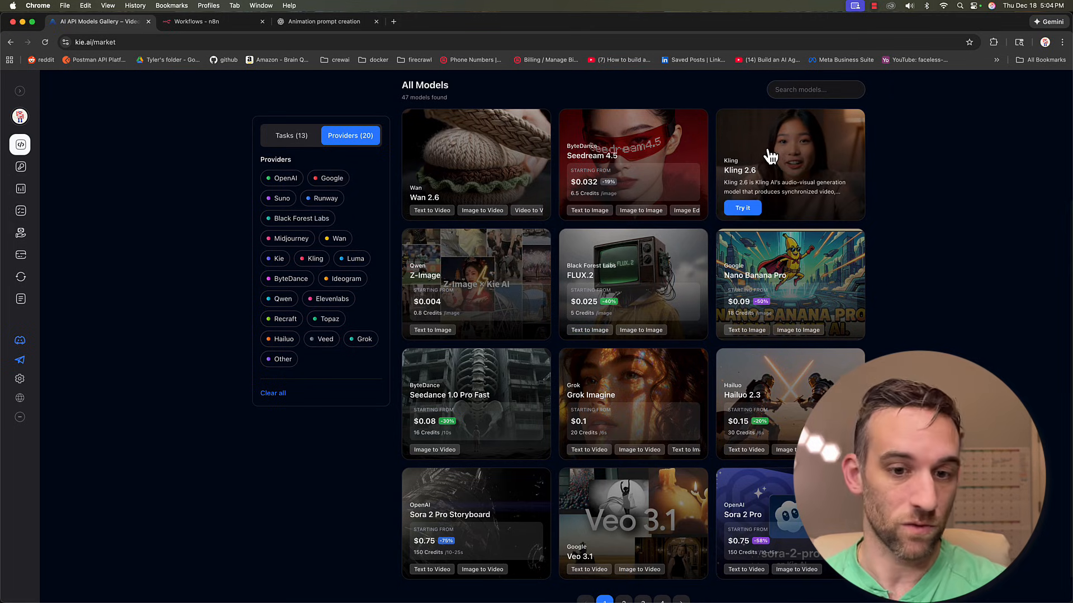
scroll(770, 156, "down", 2)
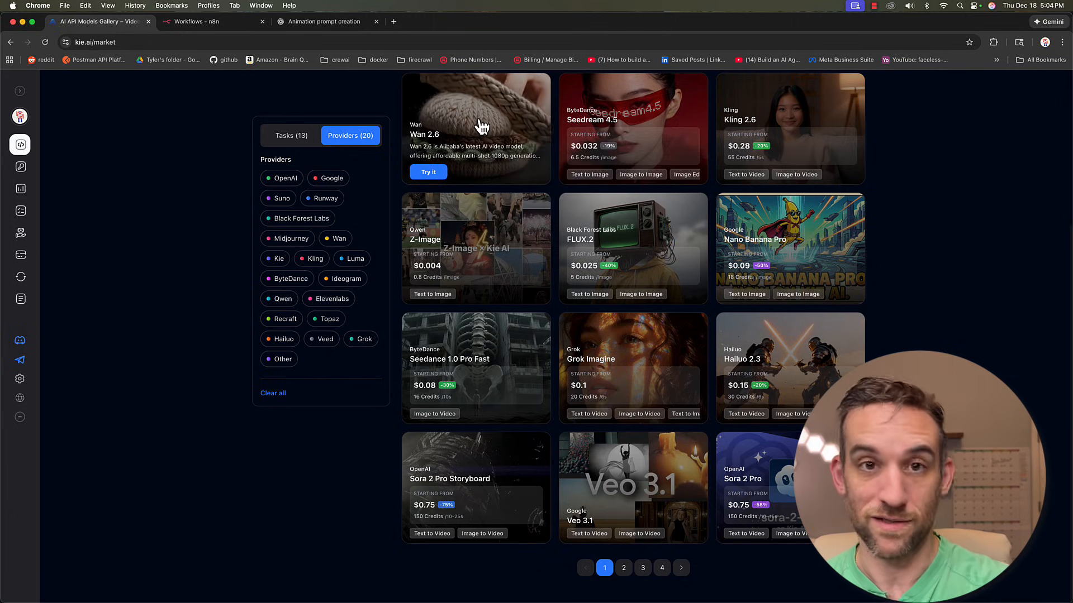
scroll(672, 412, "up", 1)
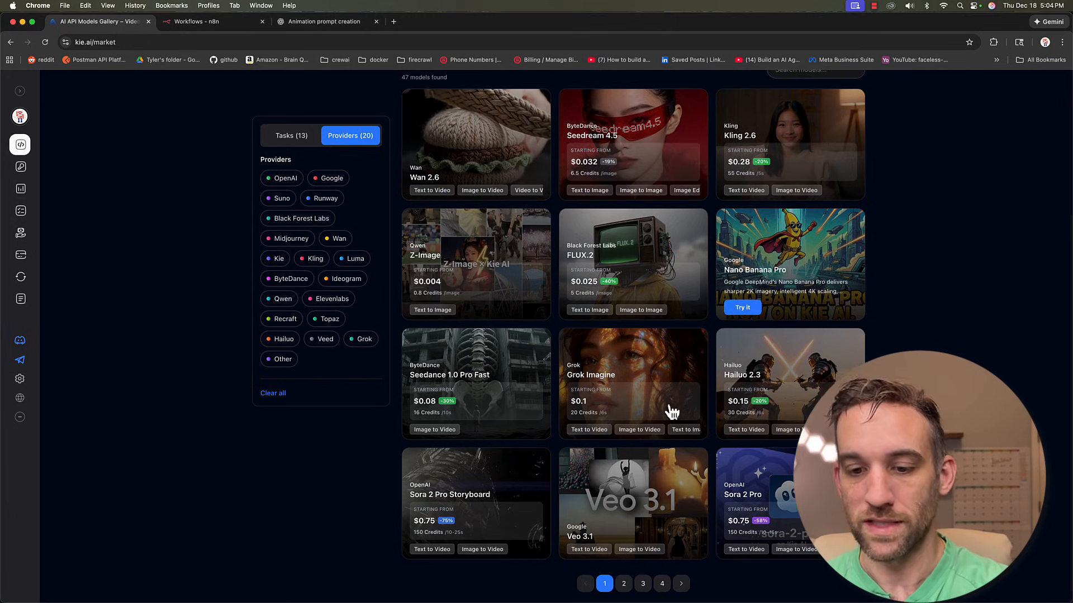
scroll(804, 245, "up", 3)
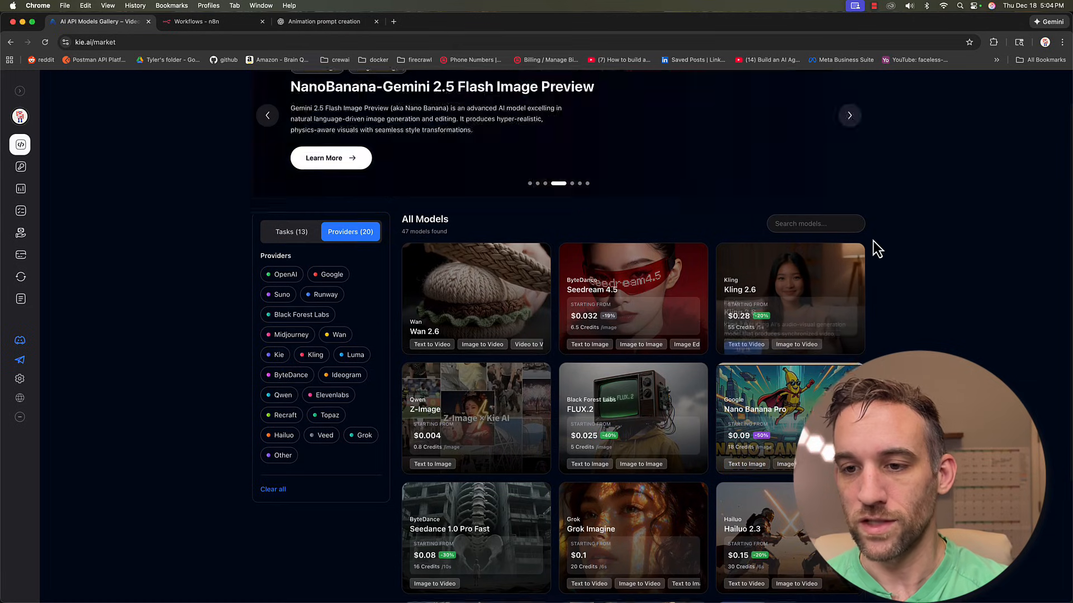
scroll(860, 229, "down", 2)
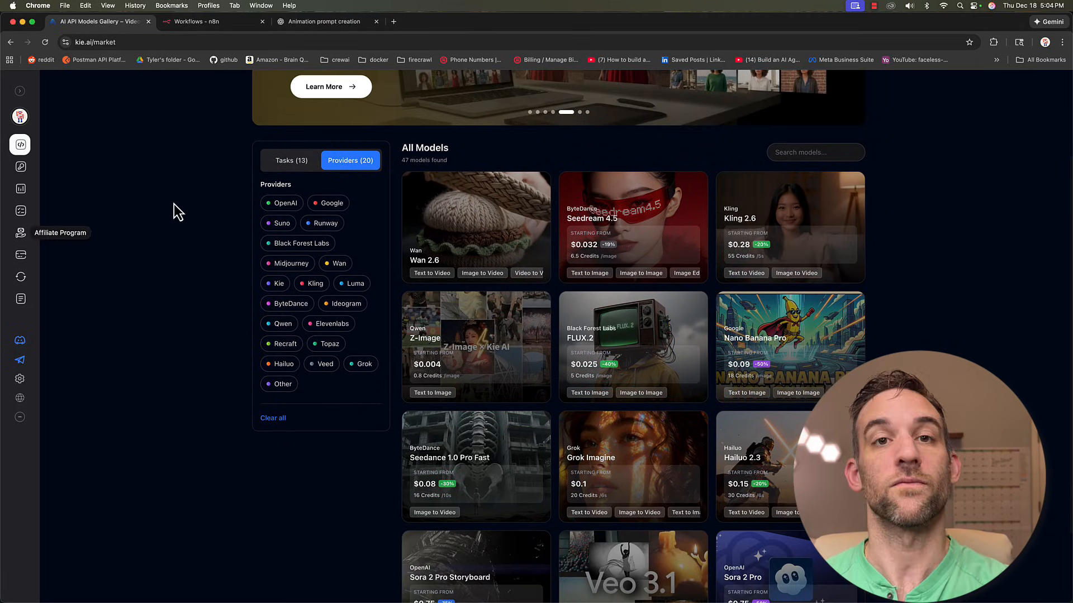
scroll(189, 232, "up", 1)
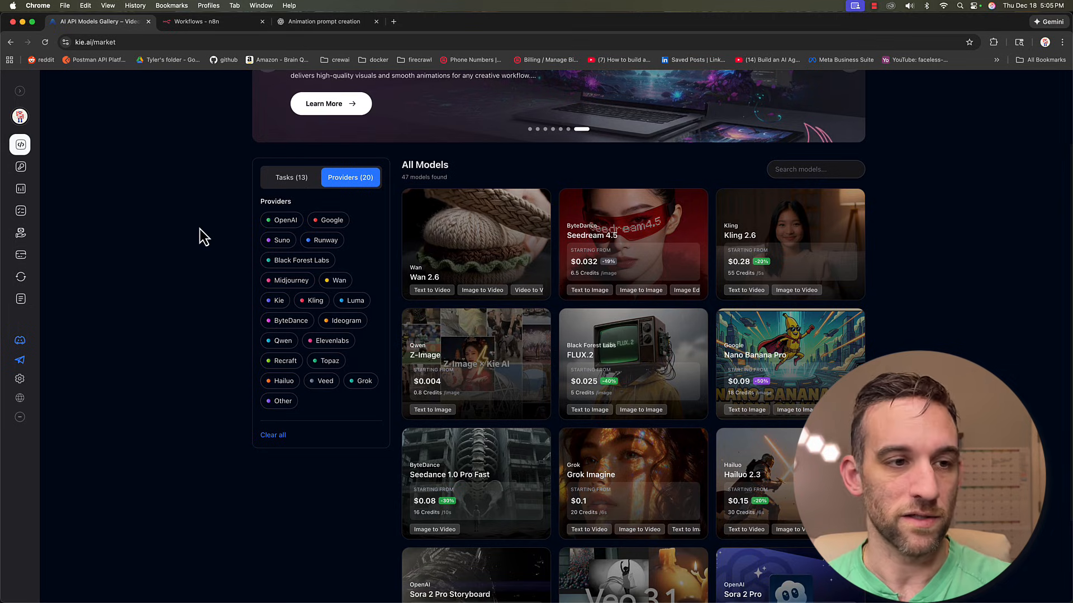
Open the Kling 2.6 model page and review its image-to-video prompt, image, sound and duration inputs
mouse_move(791, 234)
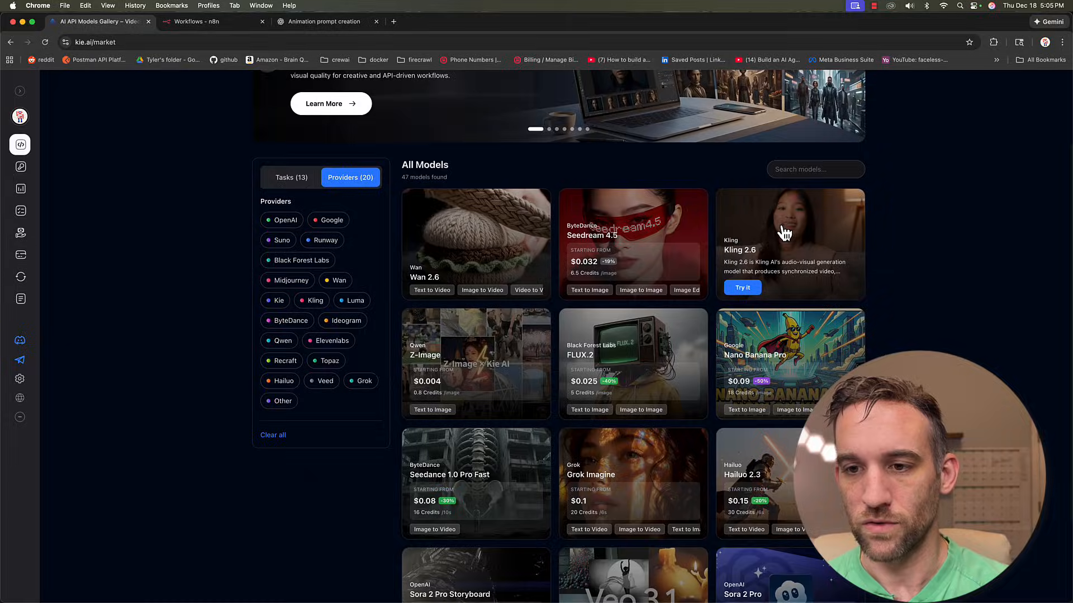
left_click(781, 228)
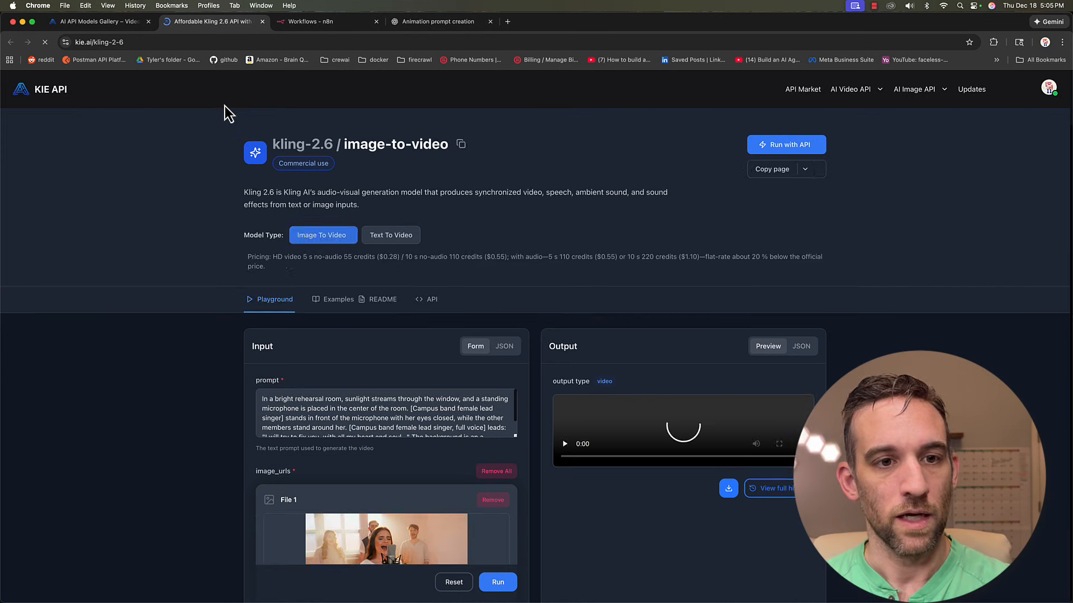
scroll(527, 235, "down", 5)
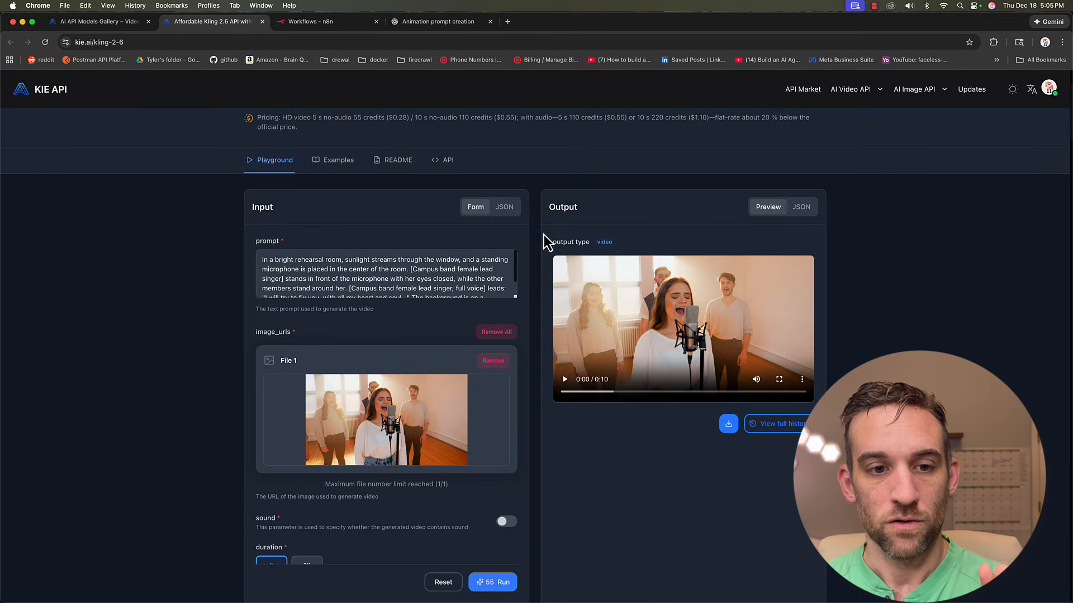
scroll(536, 229, "up", 3)
scroll(536, 228, "down", 4)
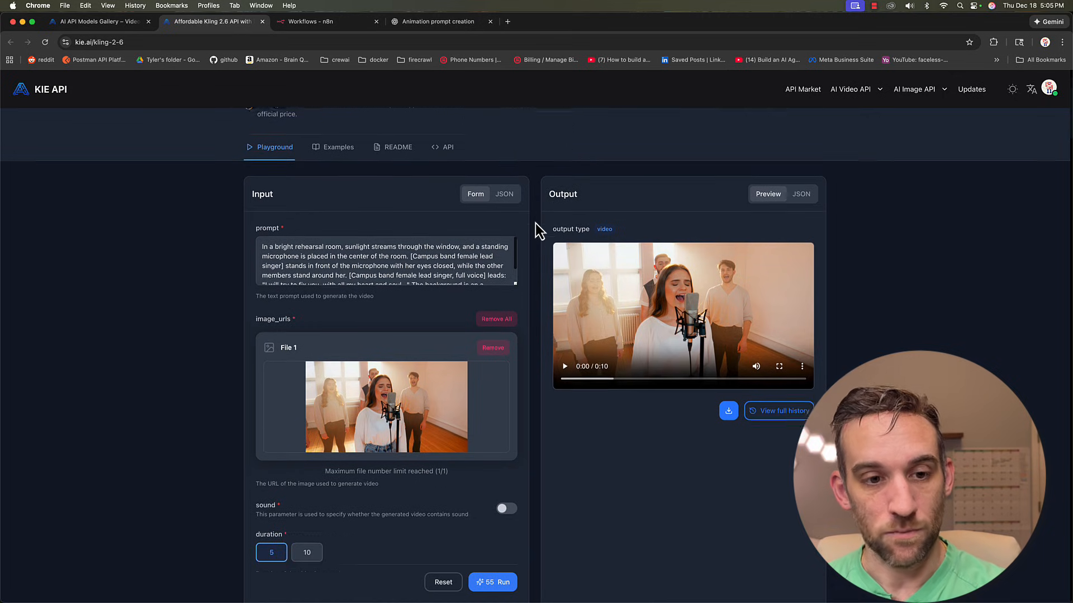
left_click(432, 236)
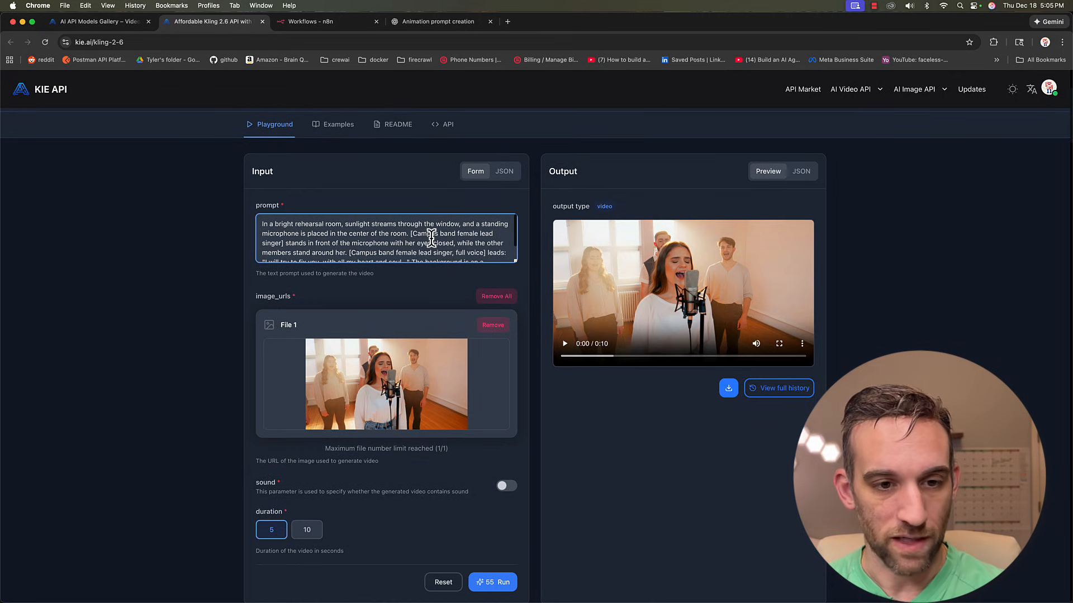
scroll(431, 237, "down", 2)
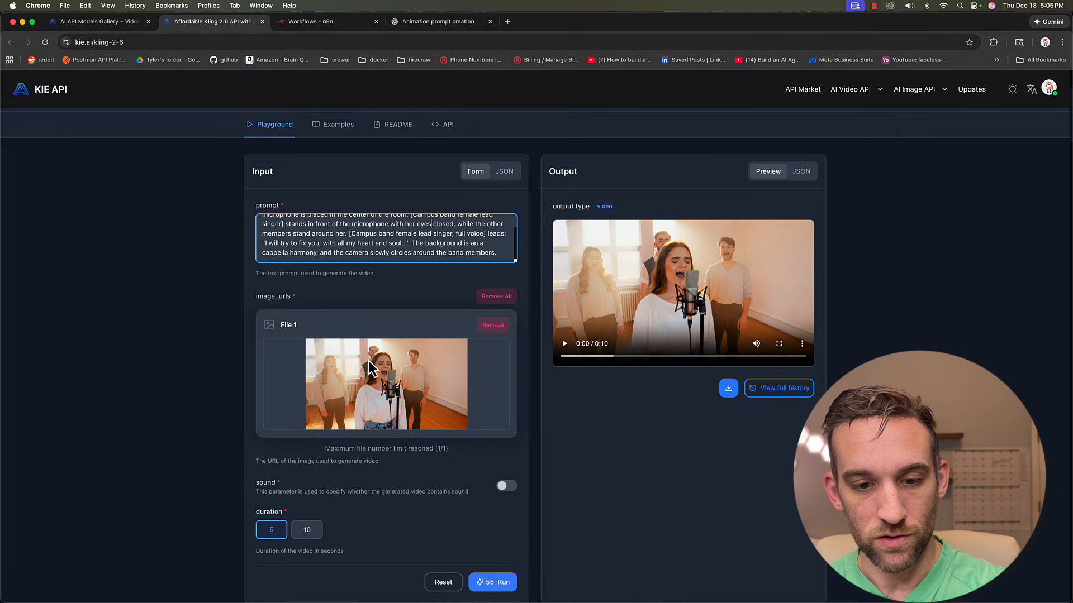
scroll(368, 366, "down", 1)
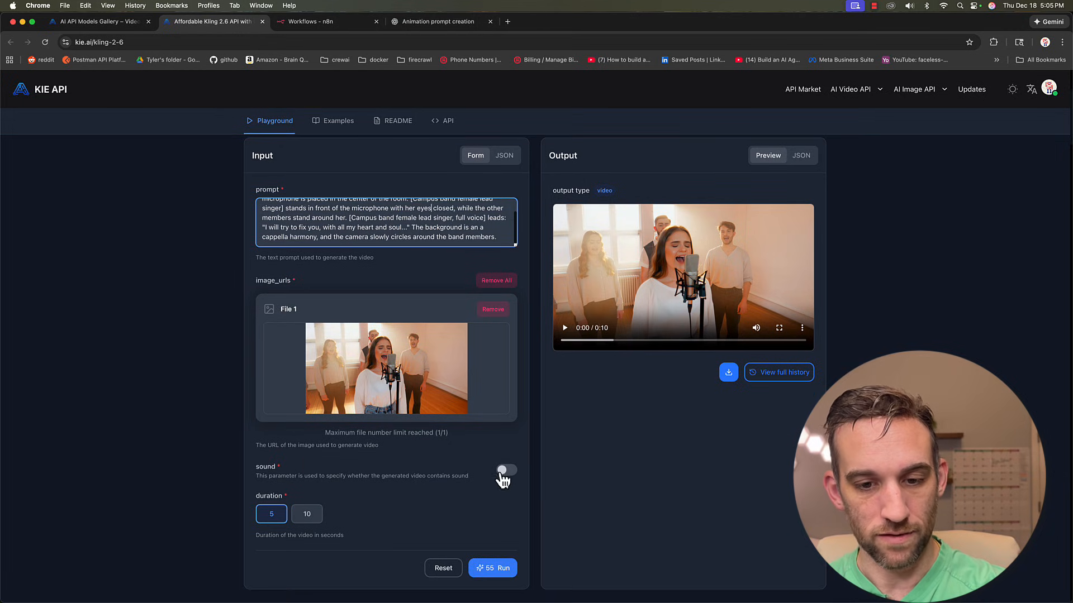
scroll(327, 401, "down", 2)
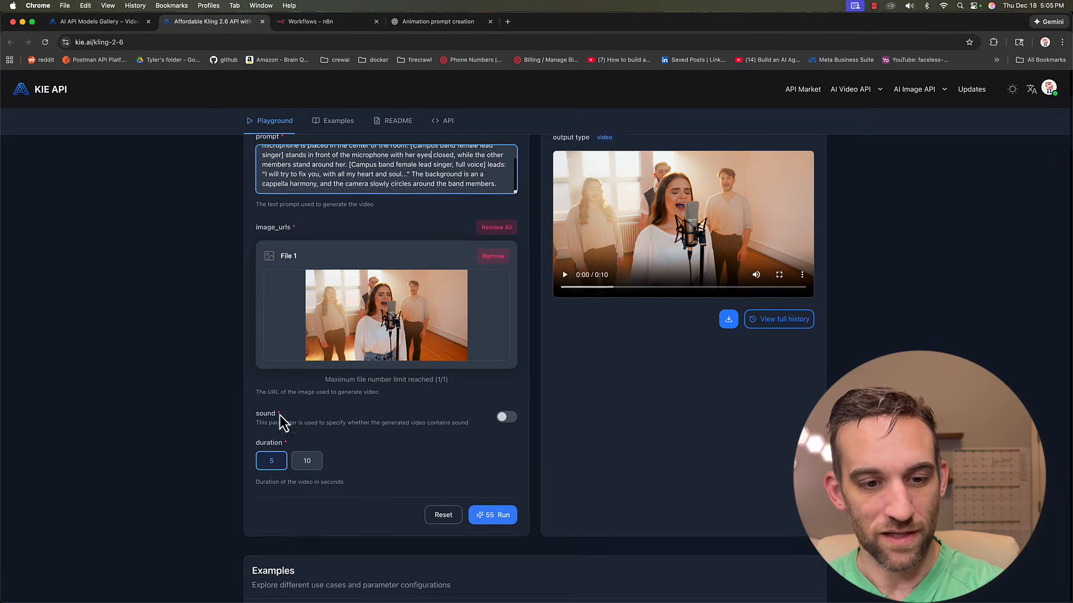
Play the sample output video of the Kling 2.6 model and pause it before it ends
left_click(572, 274)
scroll(581, 322, "up", 1)
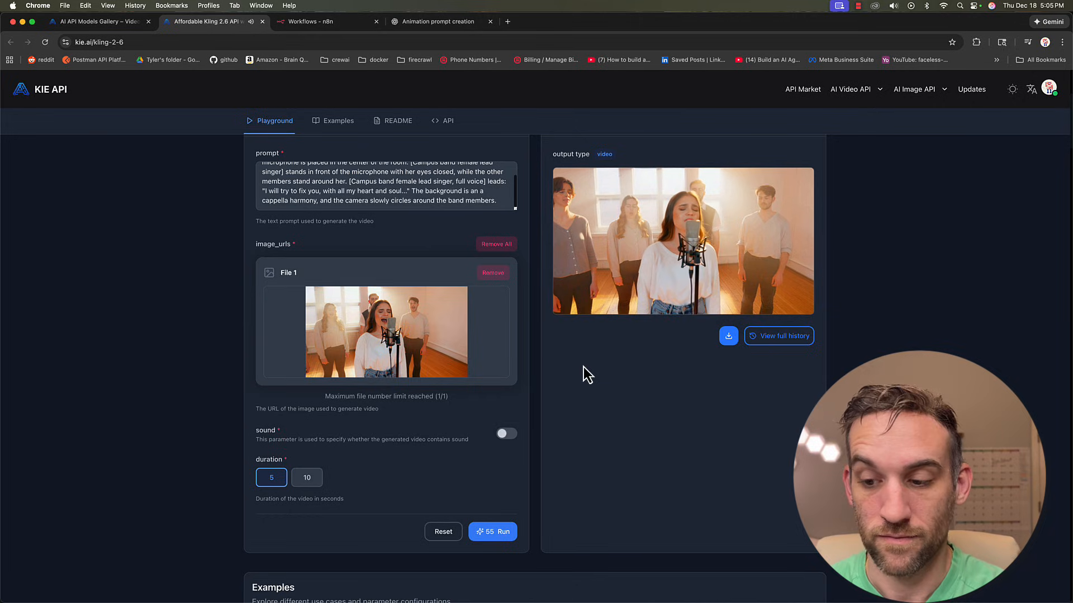
mouse_move(648, 280)
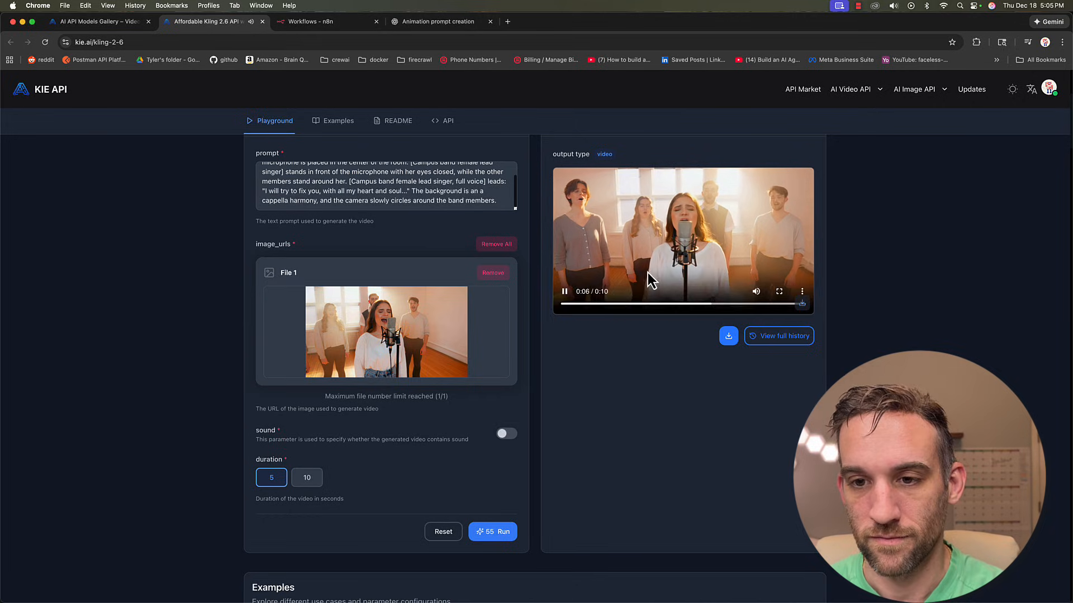
left_click(565, 293)
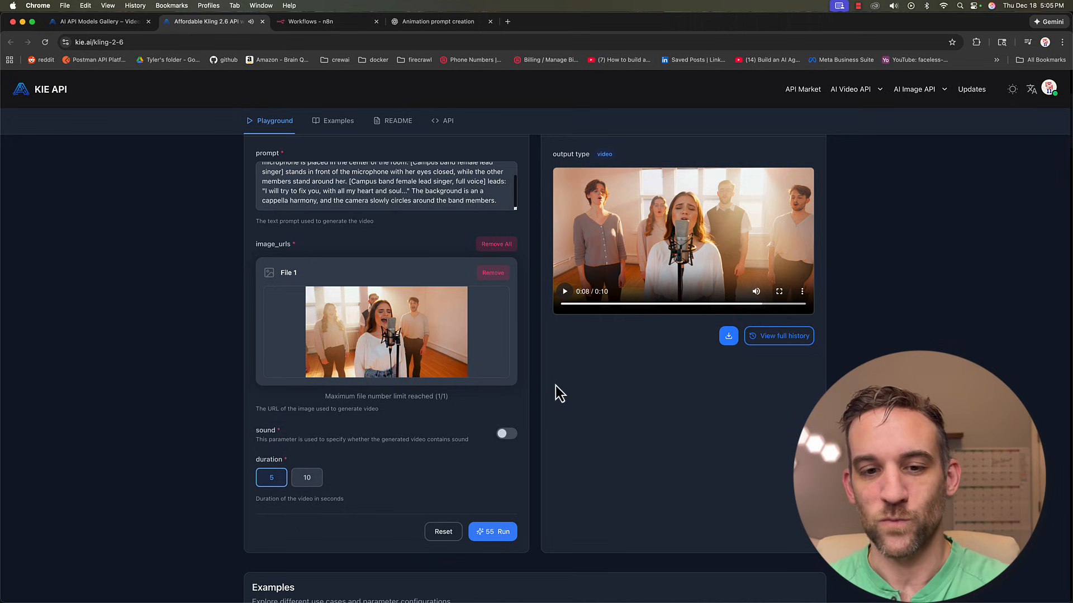
Open the model's API documentation and view the Query Task endpoint before returning to the Create Task endpoint
scroll(533, 364, "up", 4)
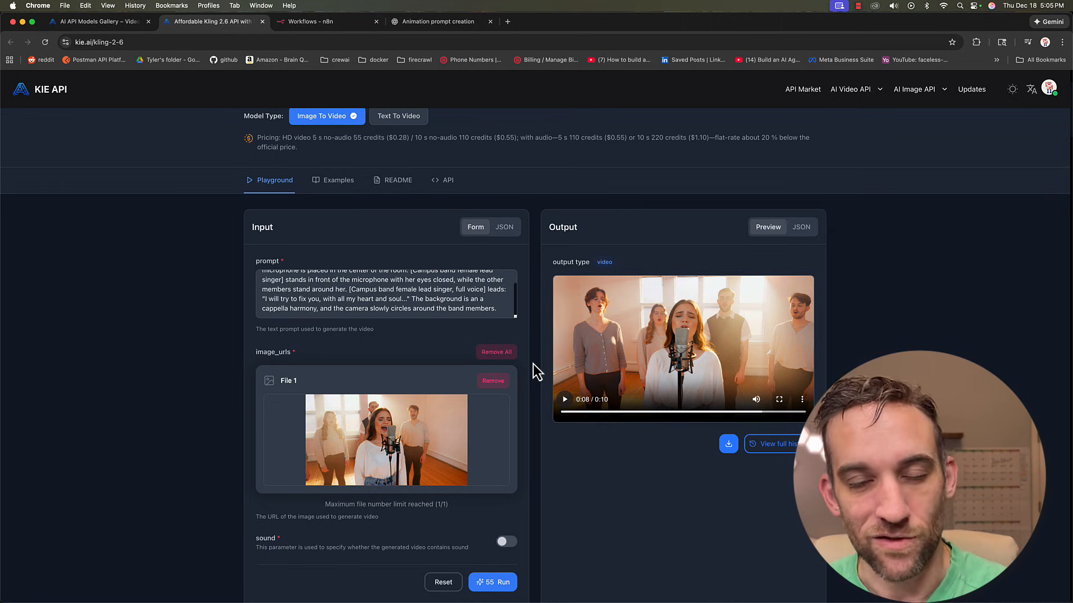
scroll(533, 365, "up", 5)
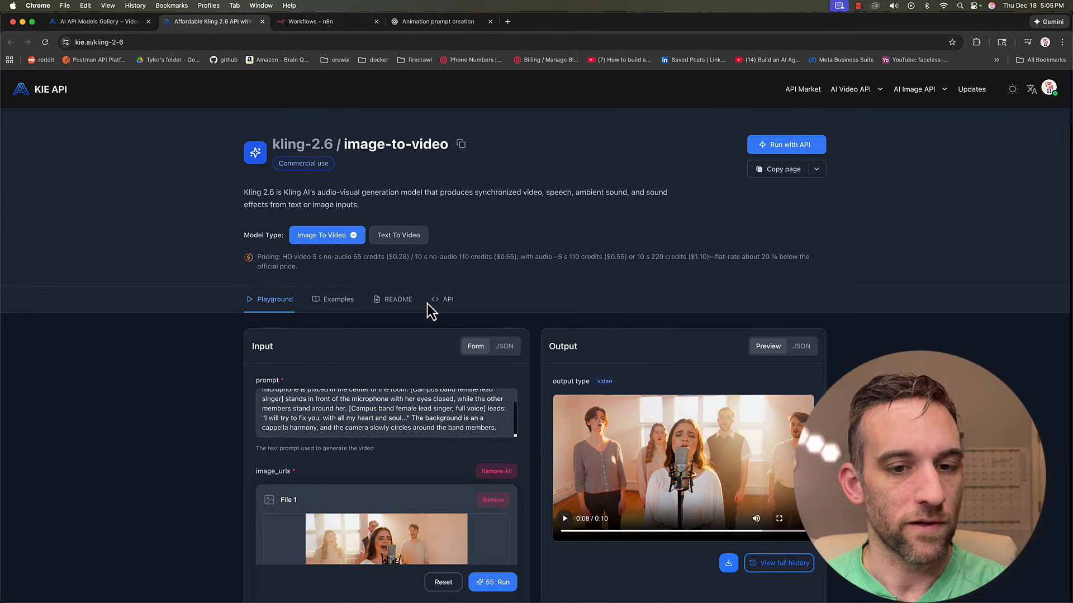
left_click(449, 302)
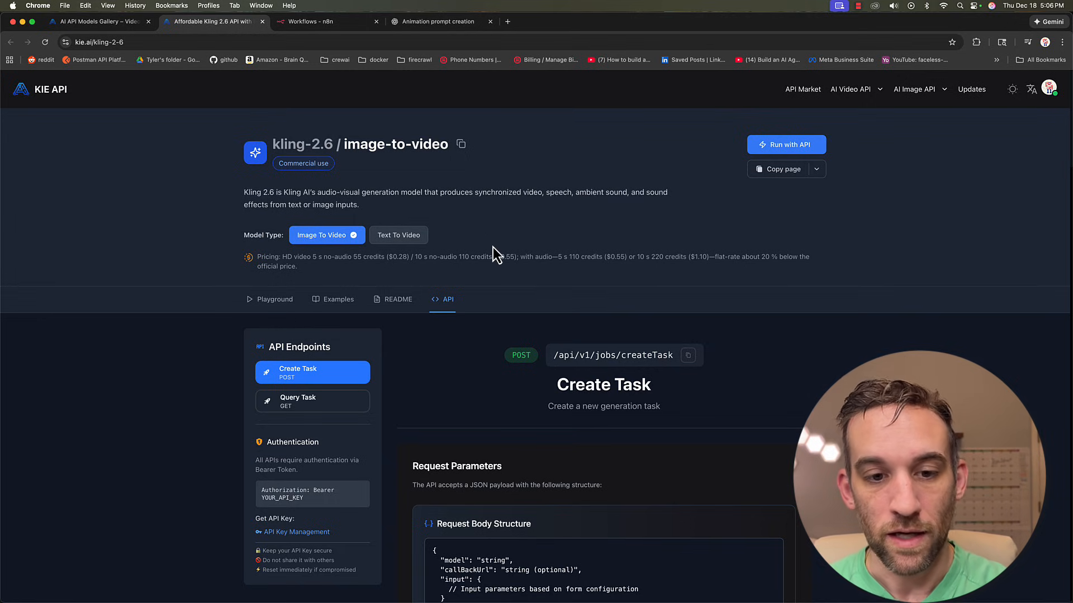
scroll(391, 257, "down", 3)
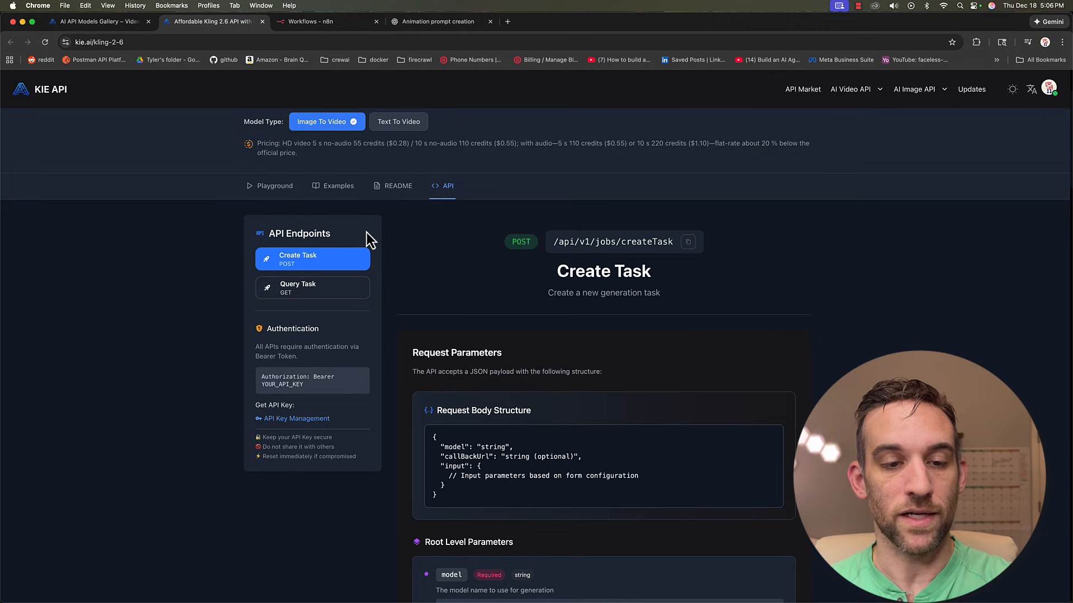
left_click(356, 289)
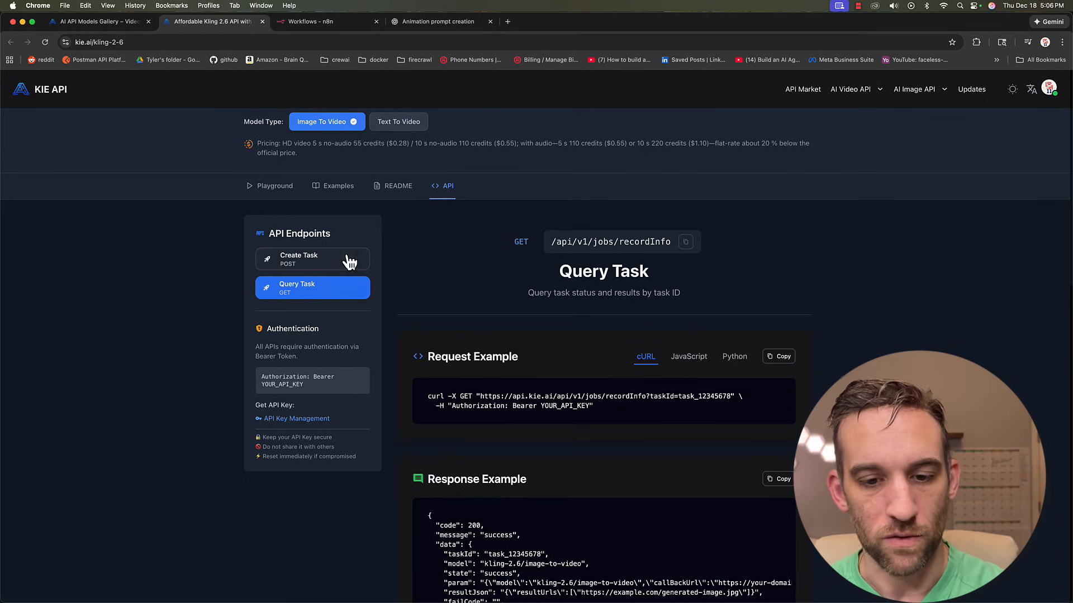
left_click(348, 260)
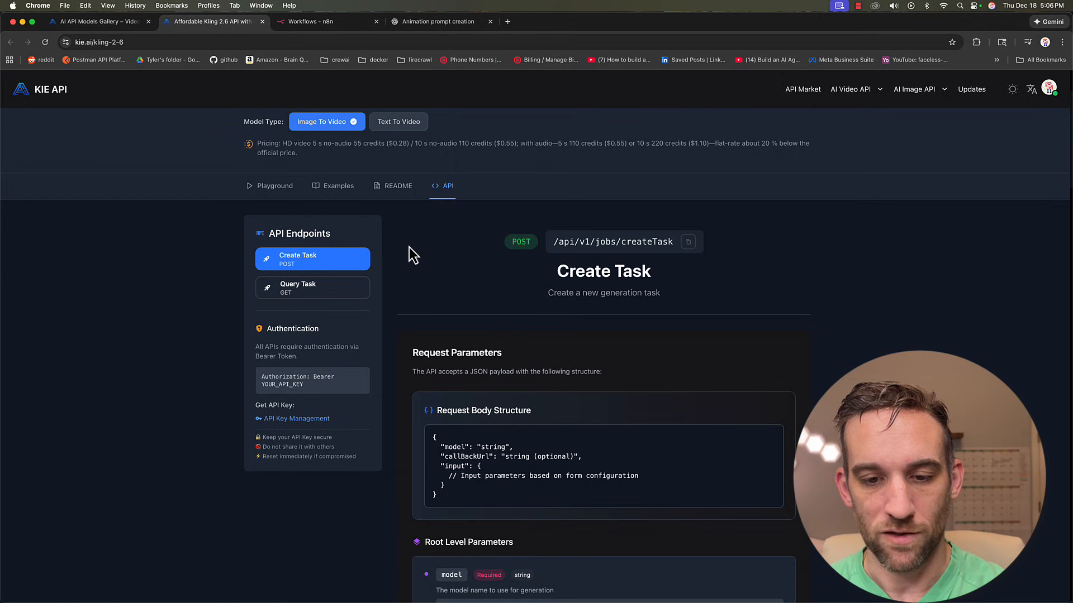
Copy the cURL request example of the Create Task endpoint
scroll(451, 297, "down", 10)
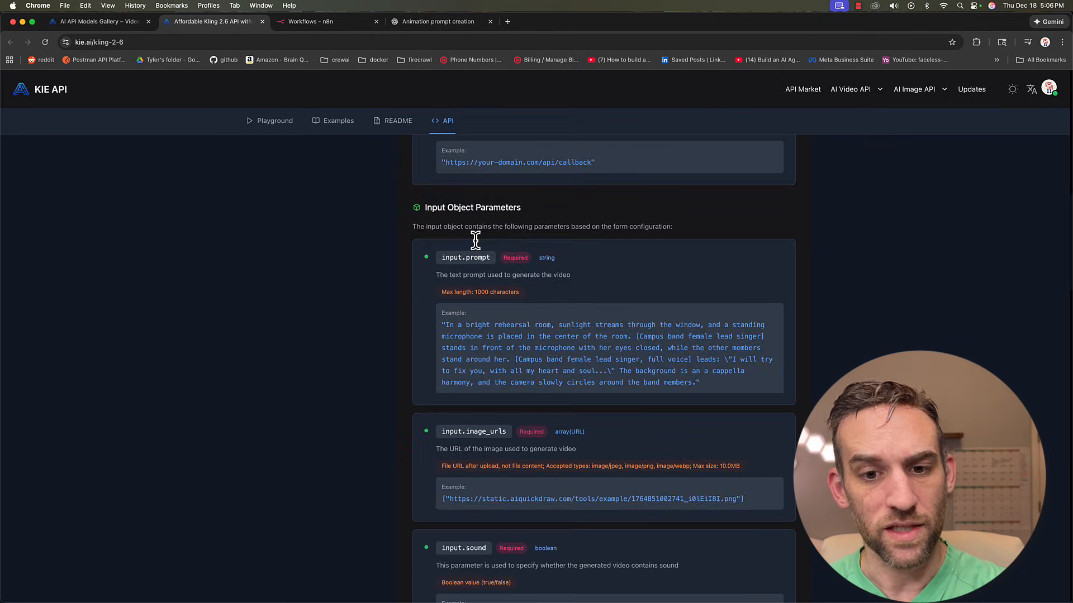
scroll(475, 240, "down", 12)
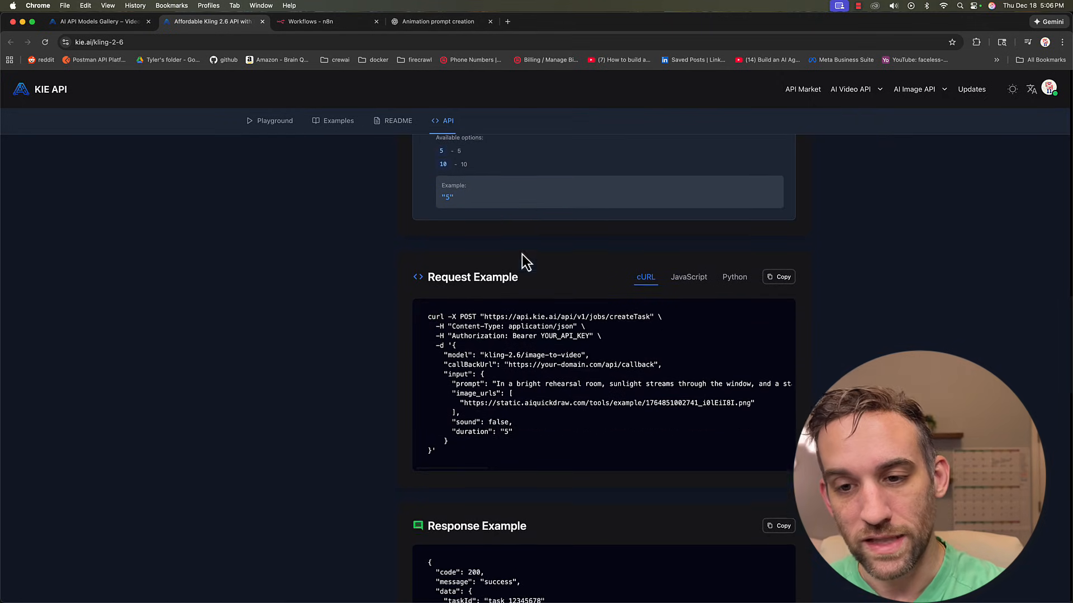
scroll(522, 253, "down", 3)
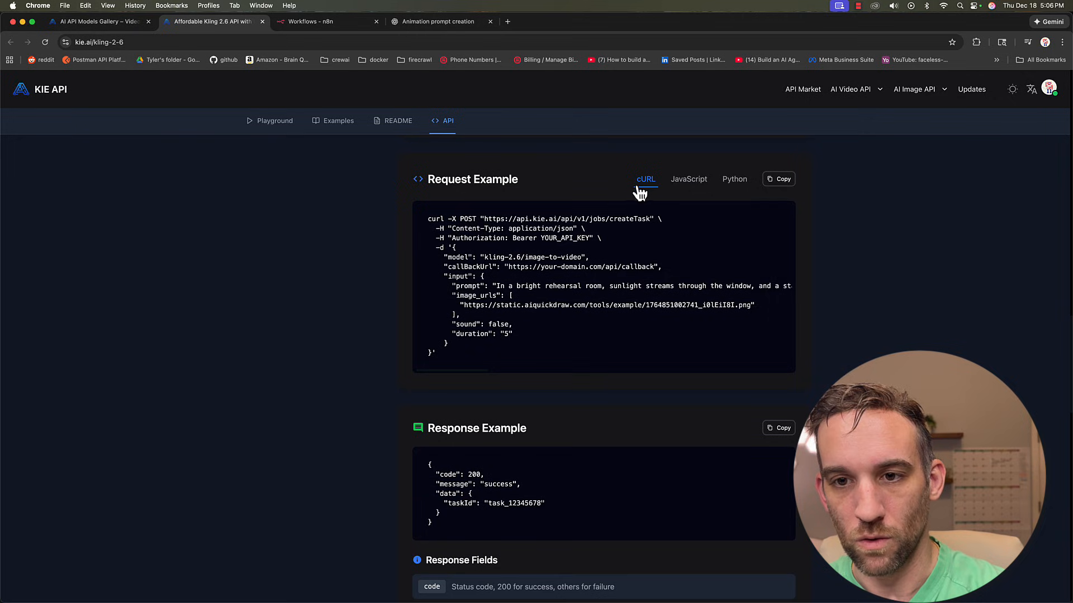
left_click(781, 182)
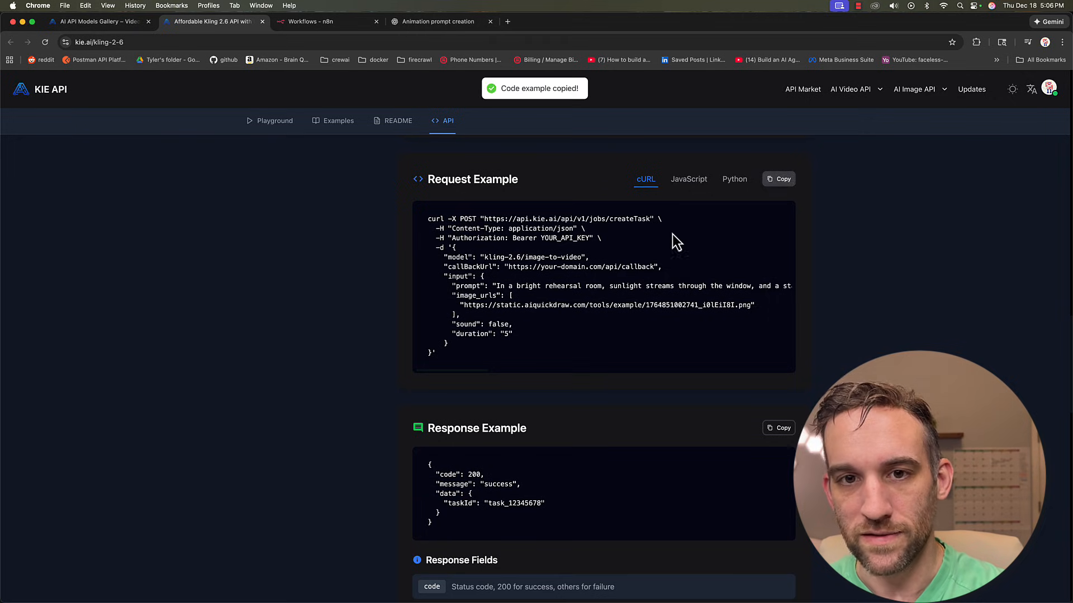
Switch to n8n, create a new workflow and name it "kie.ai 1.0"
left_click(346, 22)
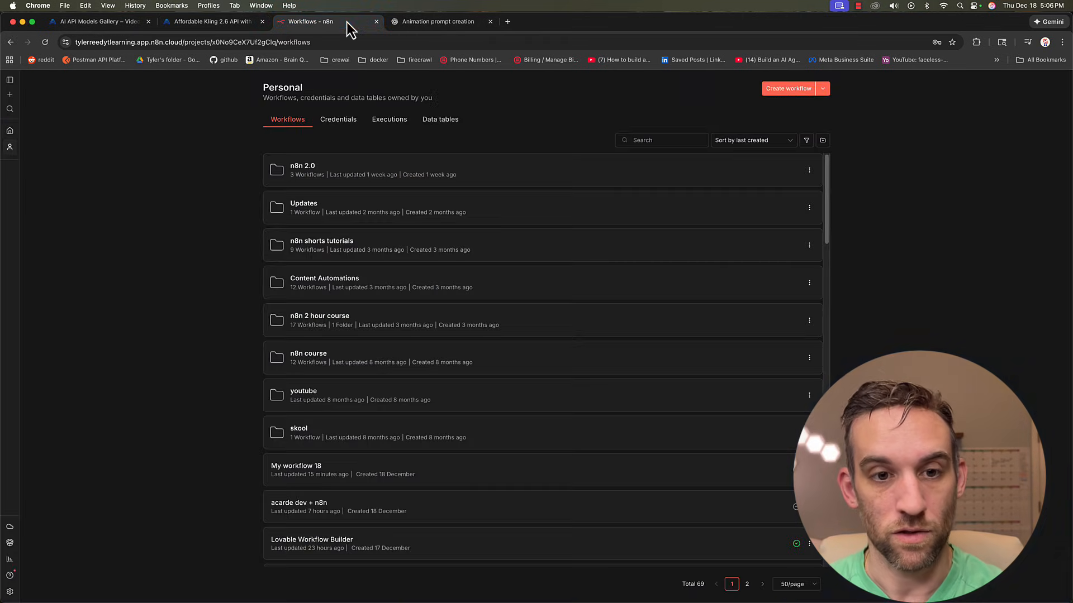
left_click(790, 92)
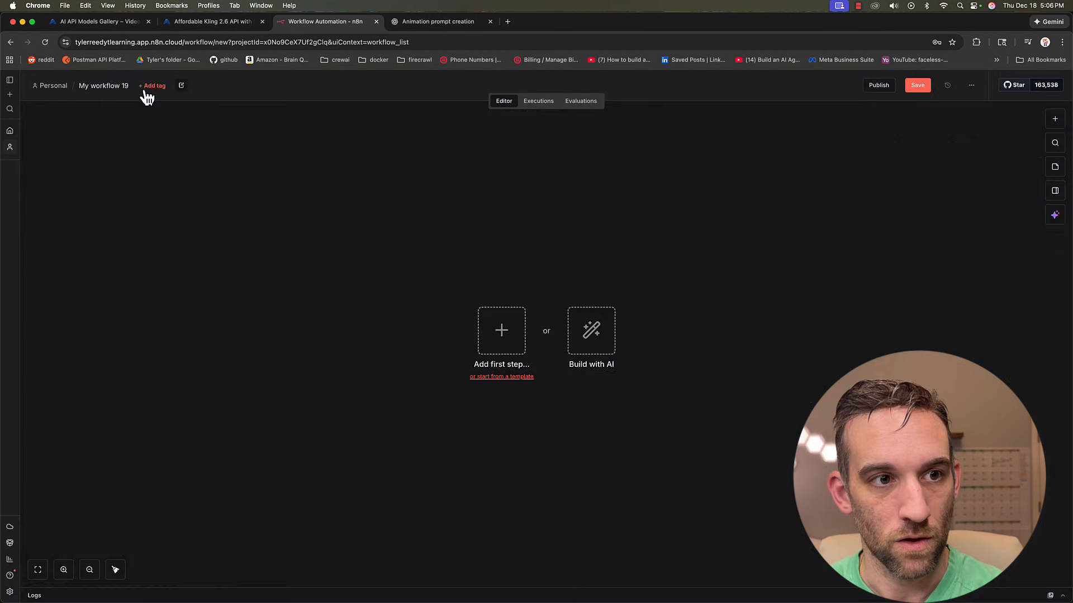
left_click(109, 86)
type("kie")
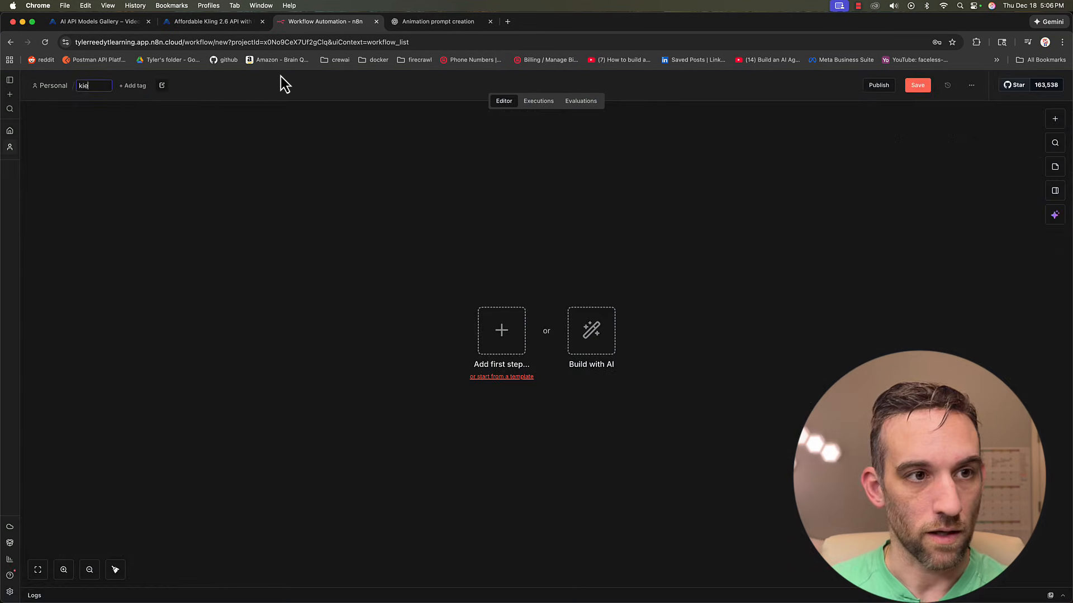
type(".ai 1.0")
key("Return")
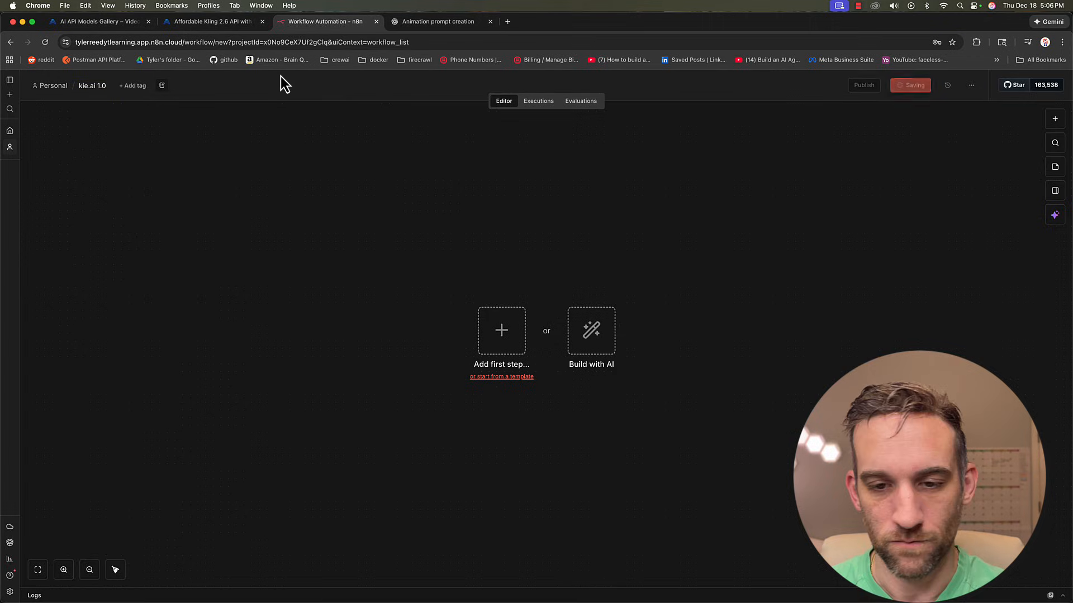
scroll(543, 277, "up", 3)
left_click_drag(572, 271, 534, 177)
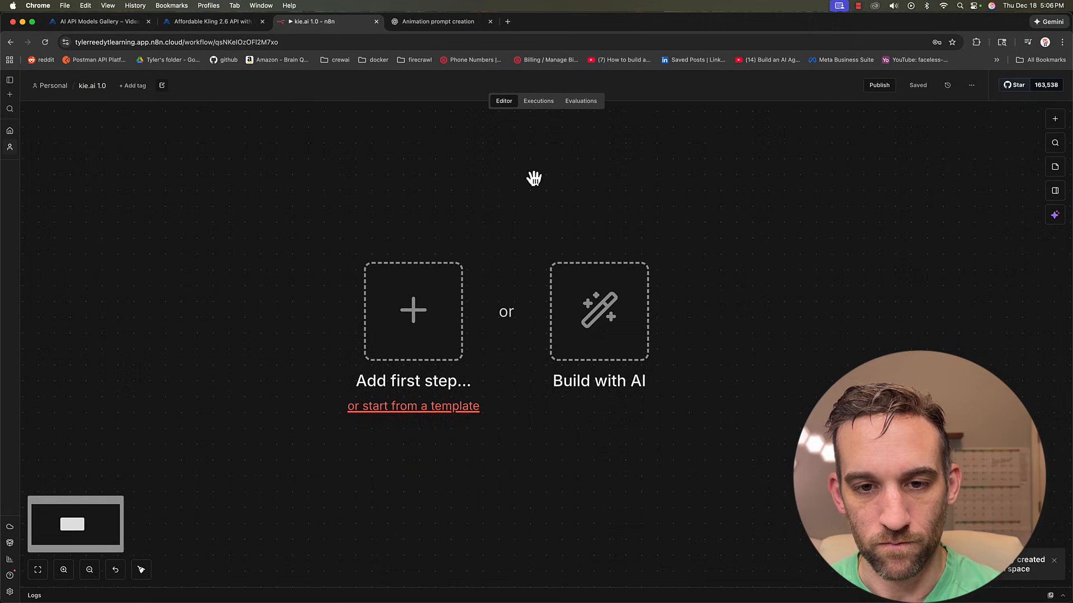
Add a manual trigger as the first node of the workflow
scroll(534, 177, "down", 2)
left_click_drag(701, 192, 654, 217)
left_click(405, 295)
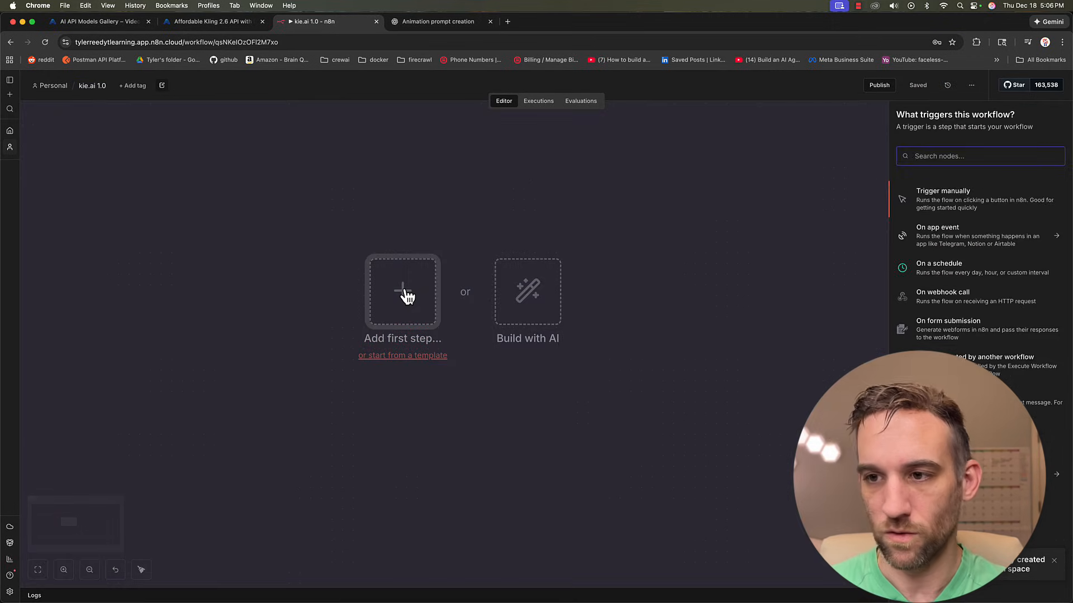
type("manu")
key("Return")
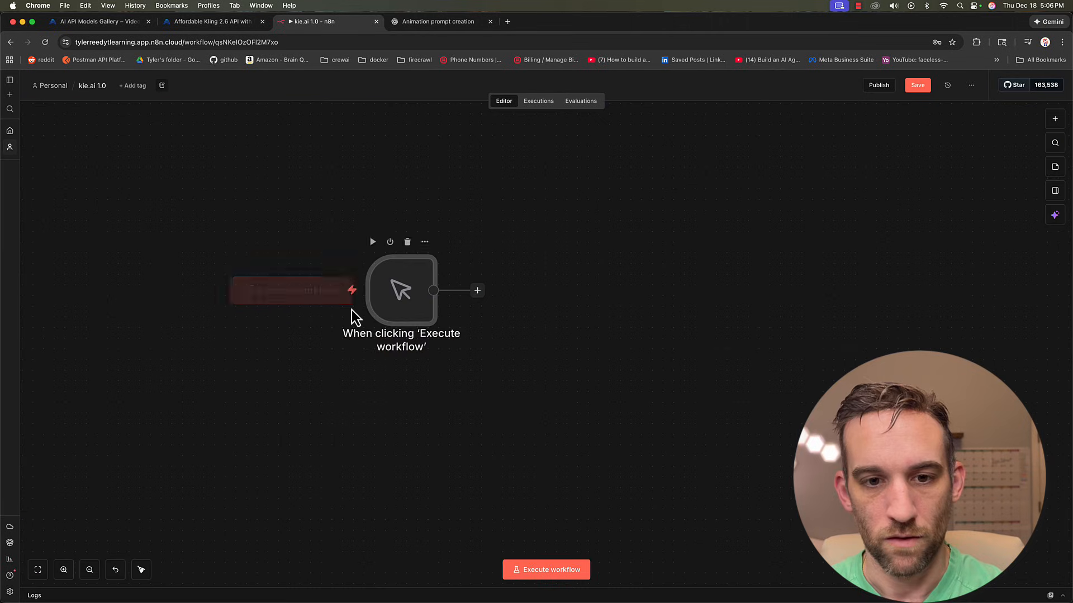
Add an HTTP Request node after the manual trigger
left_click(477, 291)
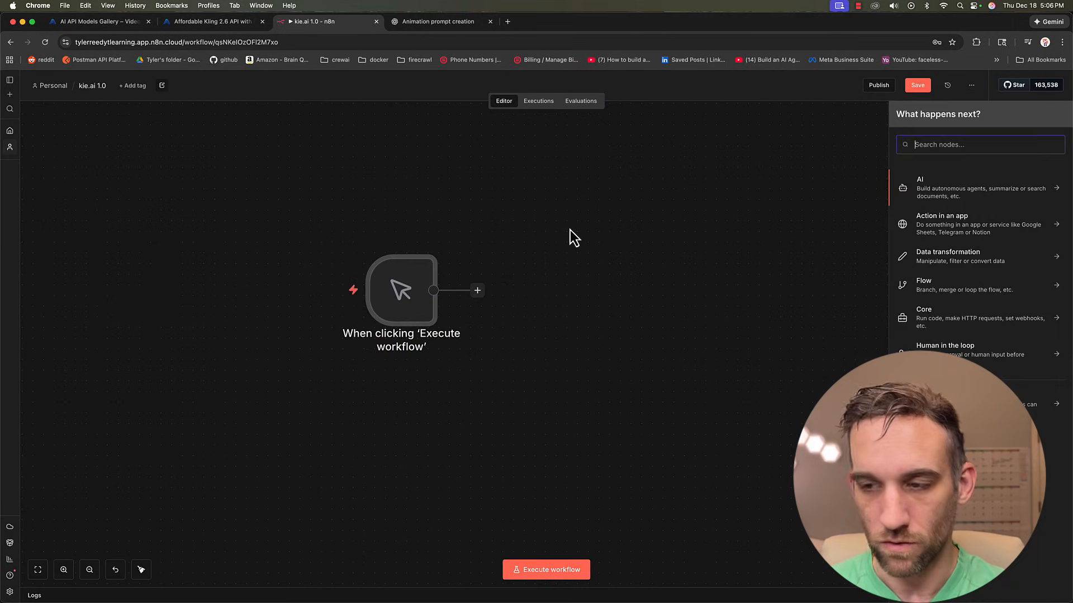
type("http")
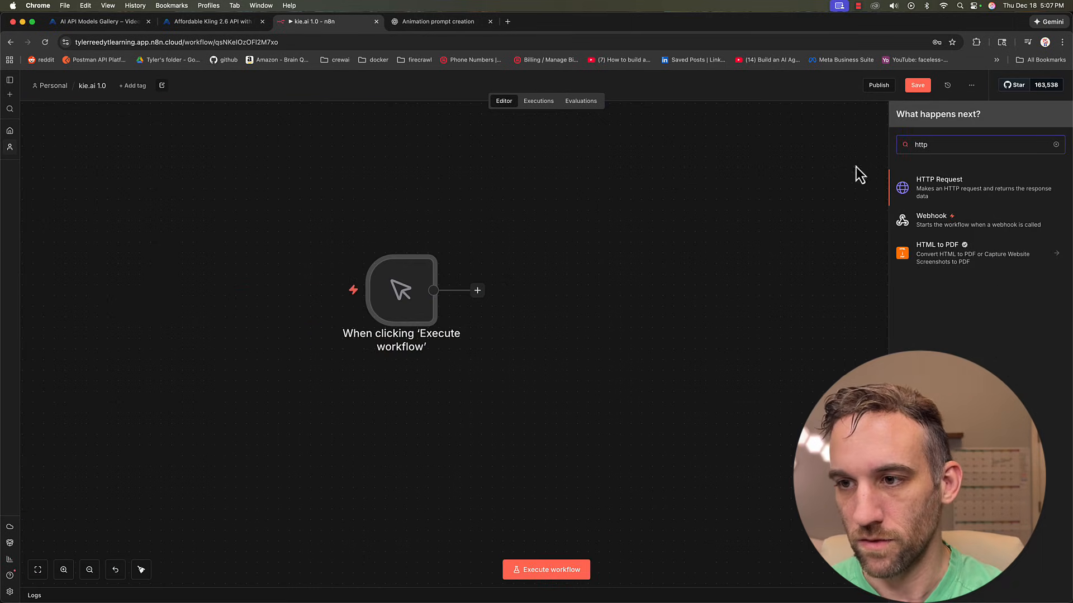
left_click(925, 180)
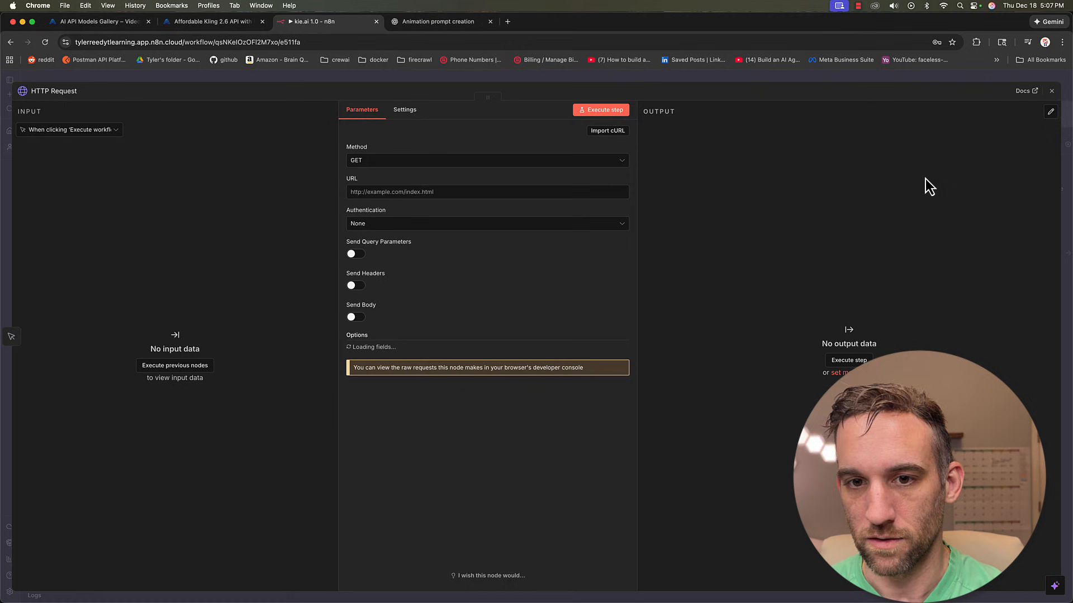
Import the copied Create Task cURL command into the HTTP Request node
left_click(607, 146)
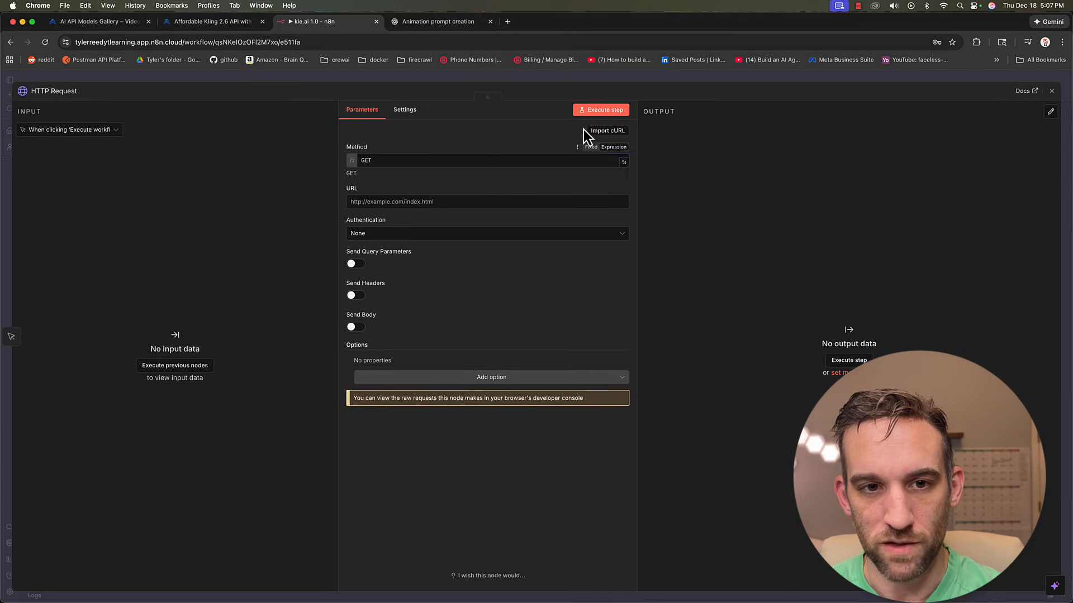
left_click(606, 131)
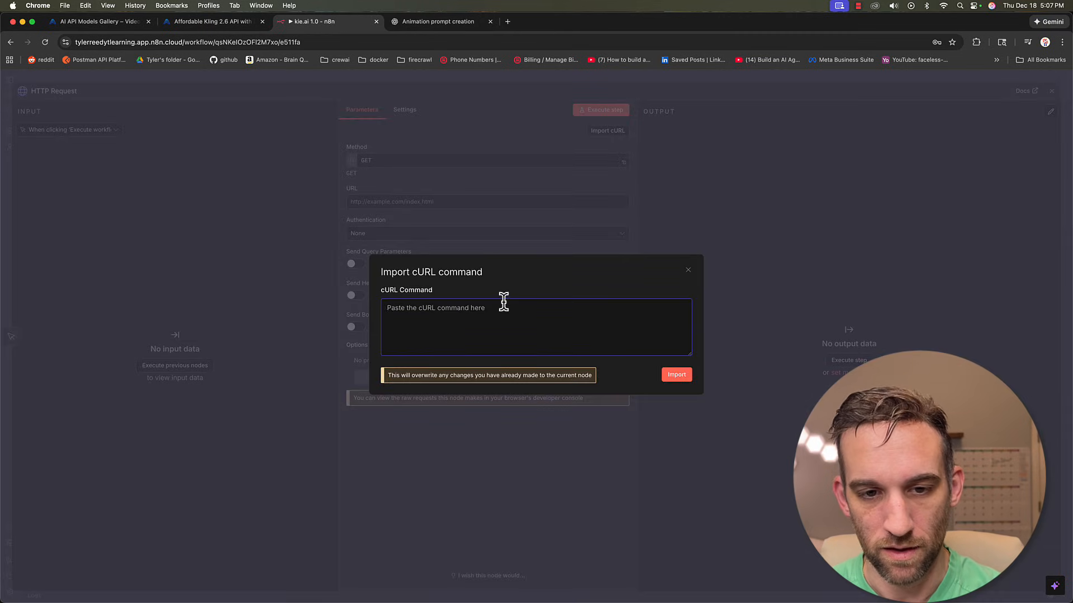
key("super+v")
scroll(553, 342, "up", 10)
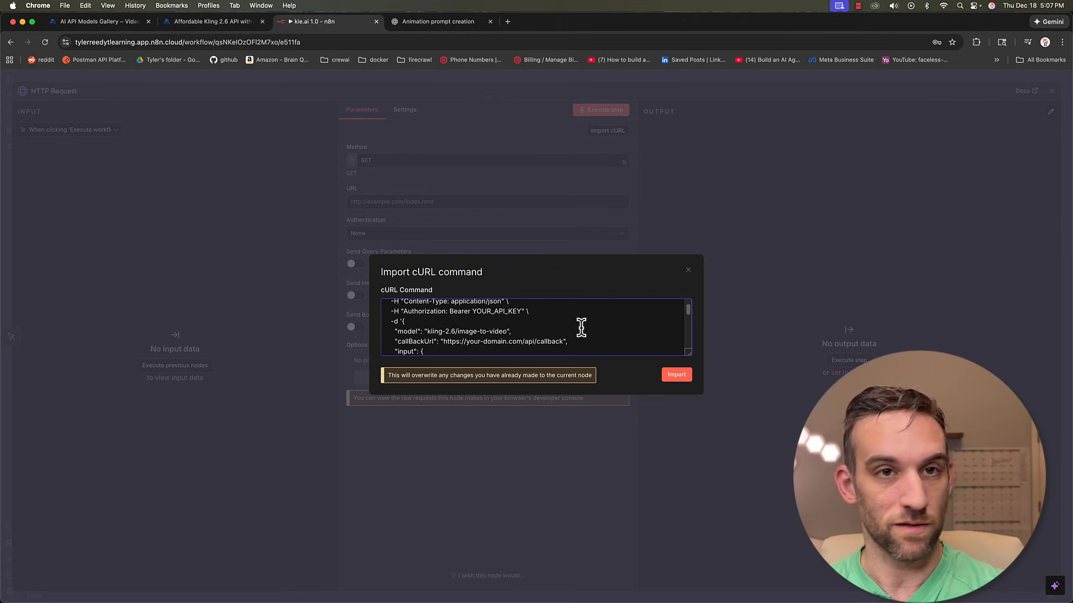
left_click(675, 378)
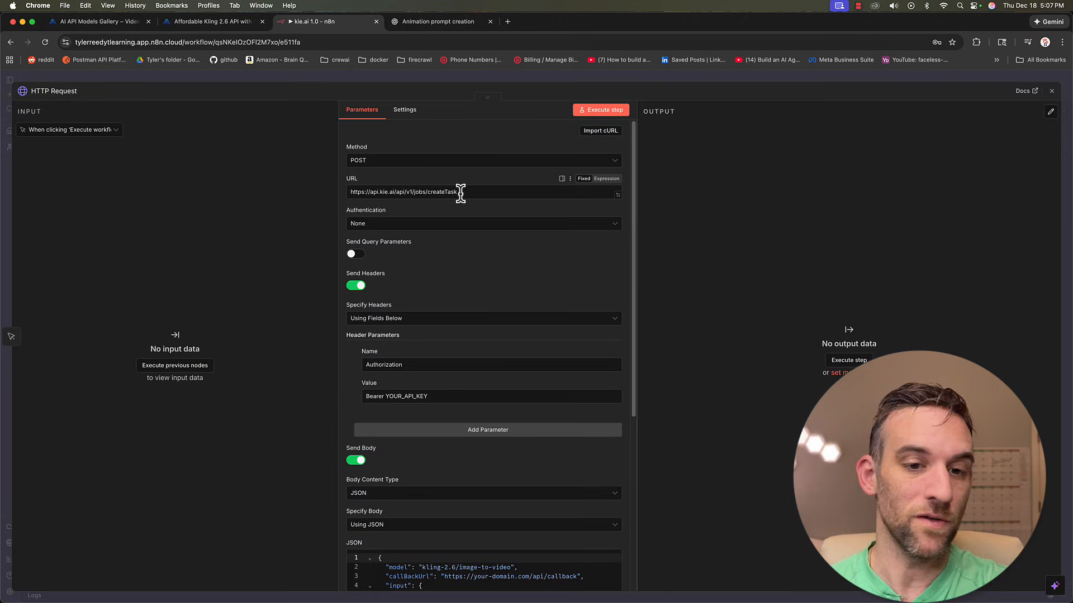
Delete the callBackUrl line from the request's JSON body, review the remaining input parameters and close the node
scroll(460, 193, "down", 3)
scroll(462, 202, "down", 2)
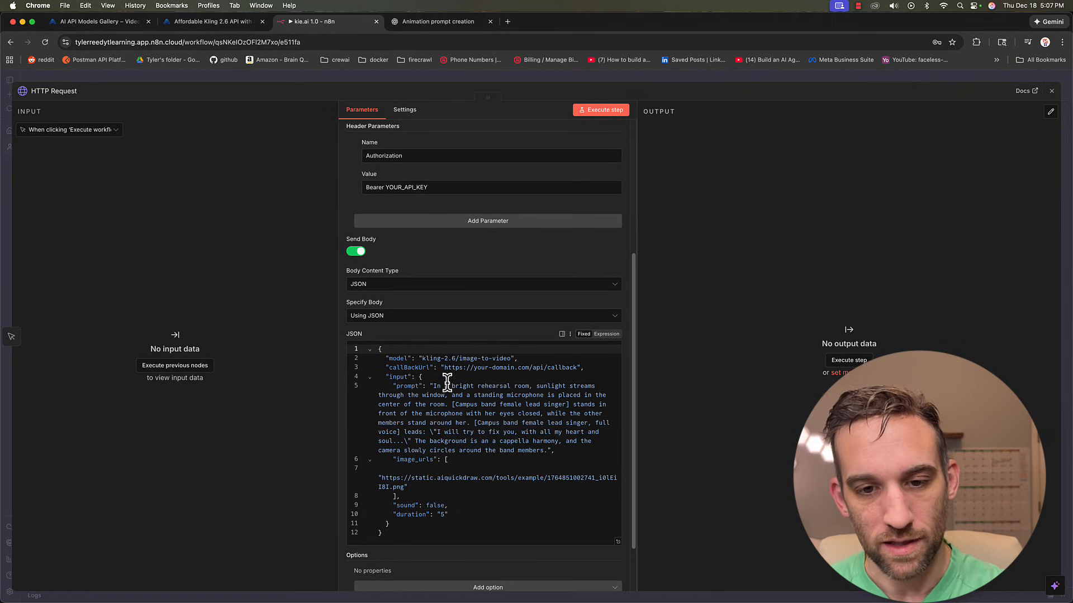
left_click(414, 358)
left_click_drag(582, 368, 374, 367)
key("BackSpace")
key("BackSpace")
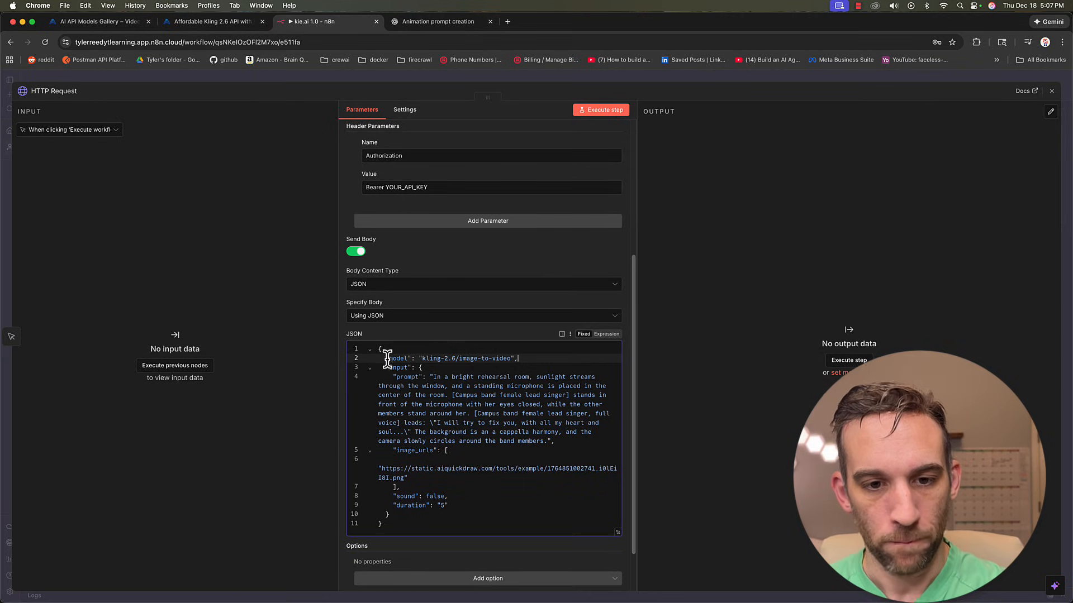
left_click(411, 385)
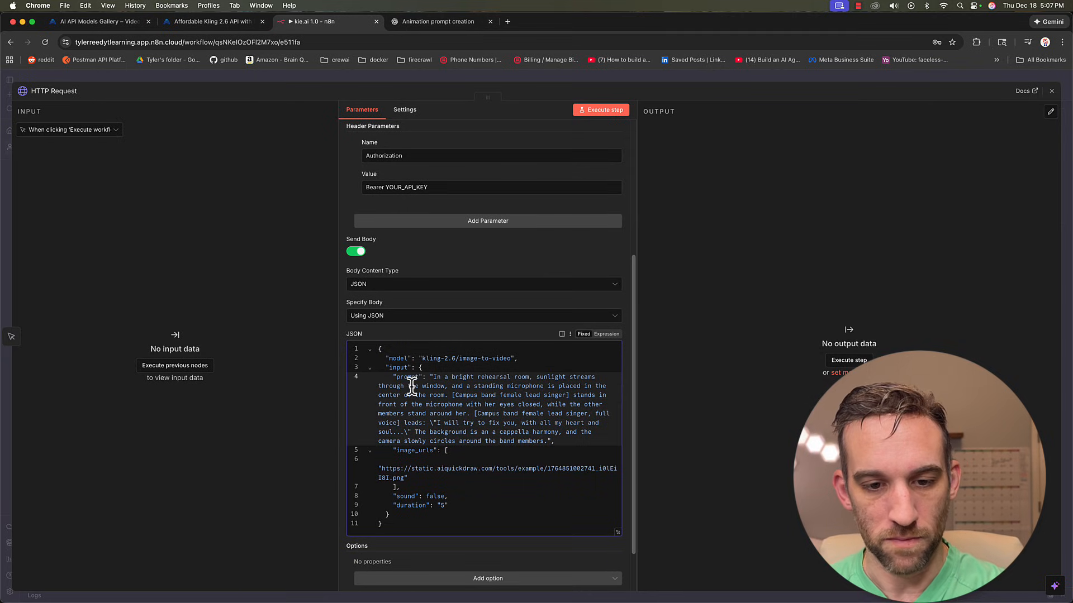
left_click(396, 470)
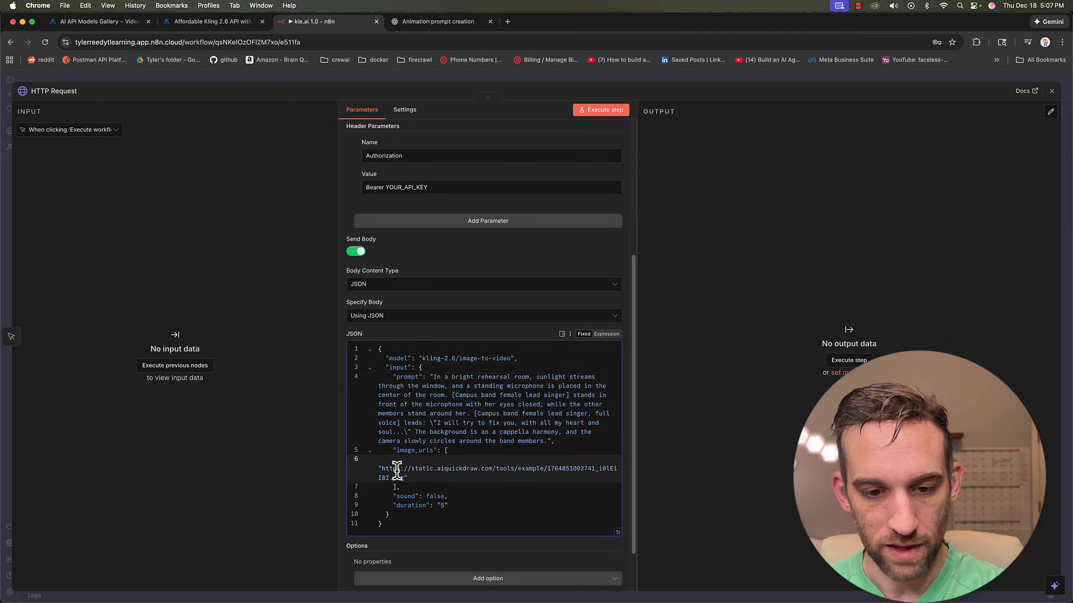
left_click(437, 496)
left_click(432, 505)
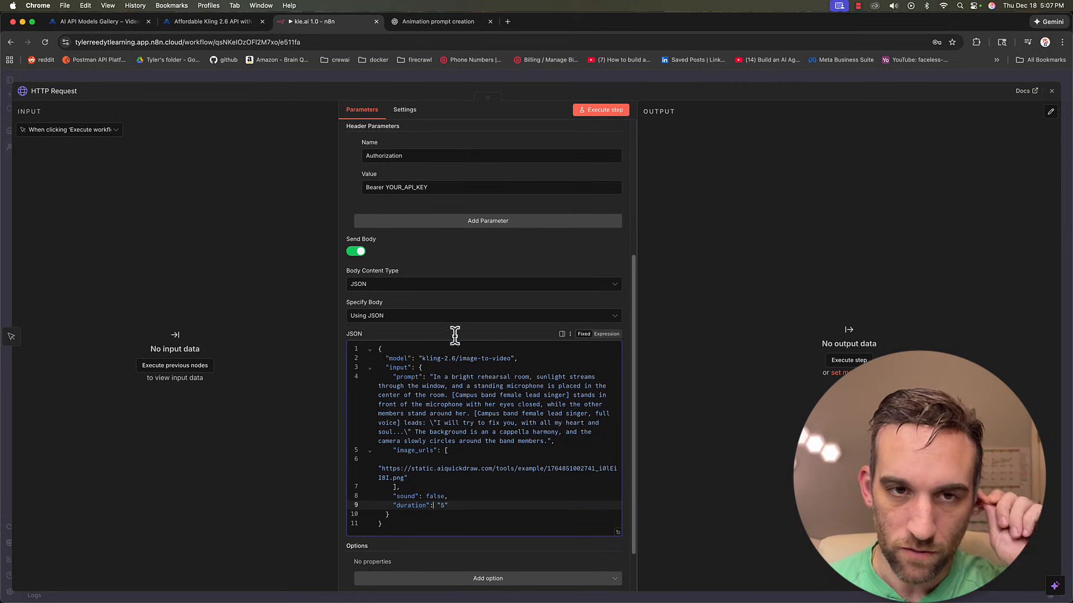
left_click(407, 77)
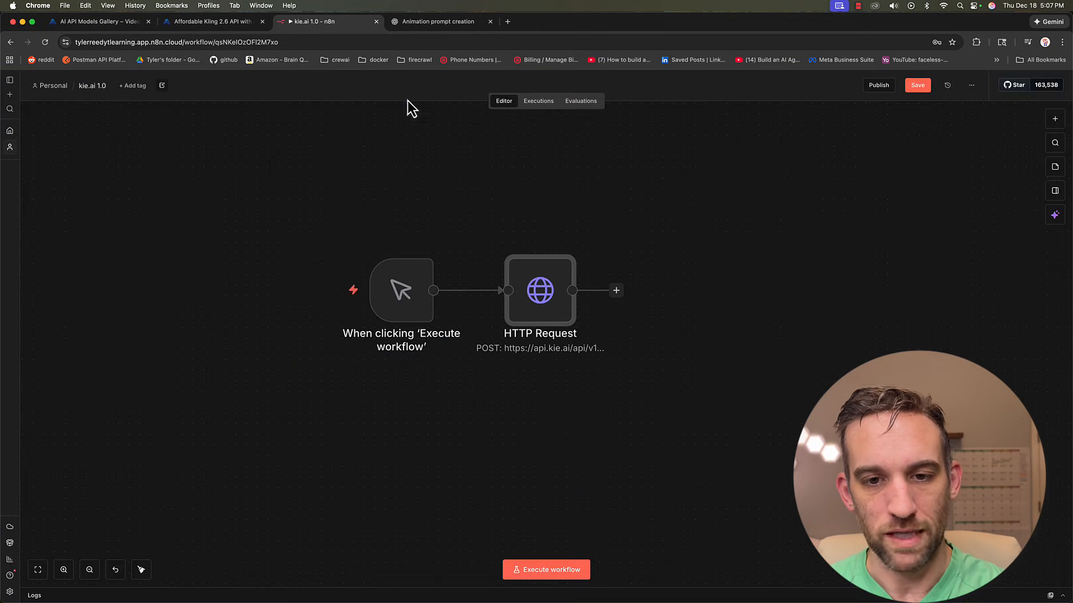
Spread the two nodes apart and insert an Edit Fields (Set) node between the trigger and the HTTP Request
left_click_drag(547, 300, 675, 298)
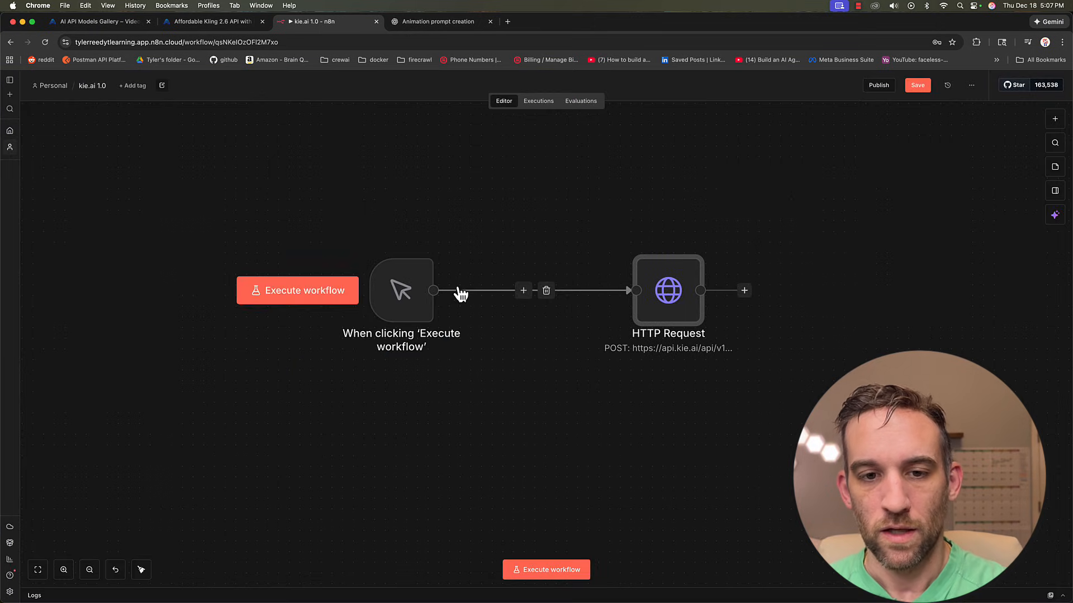
left_click_drag(406, 290, 324, 289)
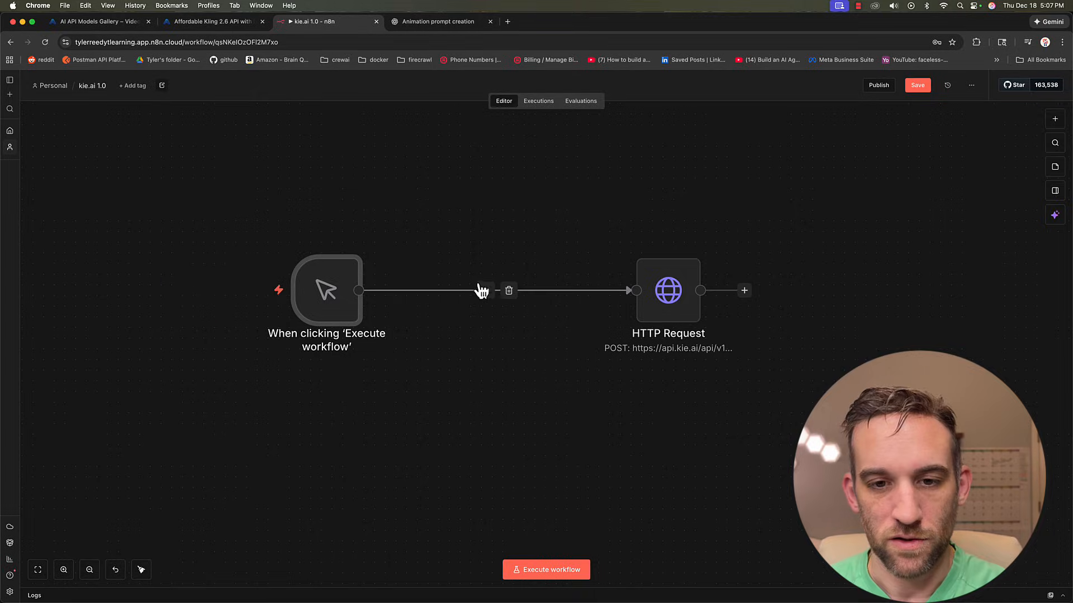
left_click(485, 290)
type("edit")
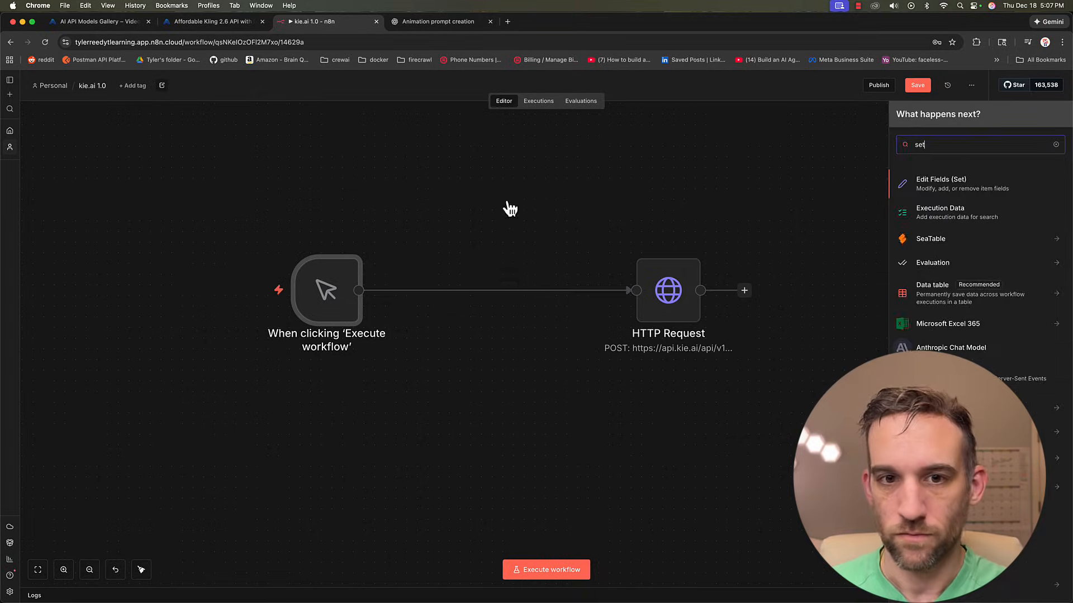
key("Return")
Add an empty string field named prompt and a Boolean field named sound set to true
left_click(490, 226)
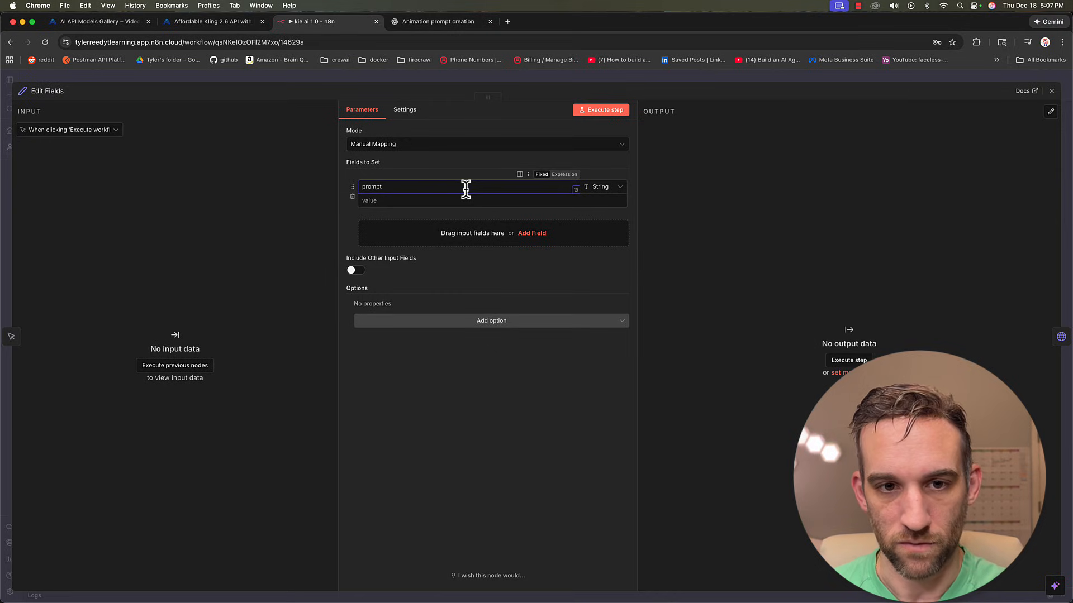
left_click(410, 200)
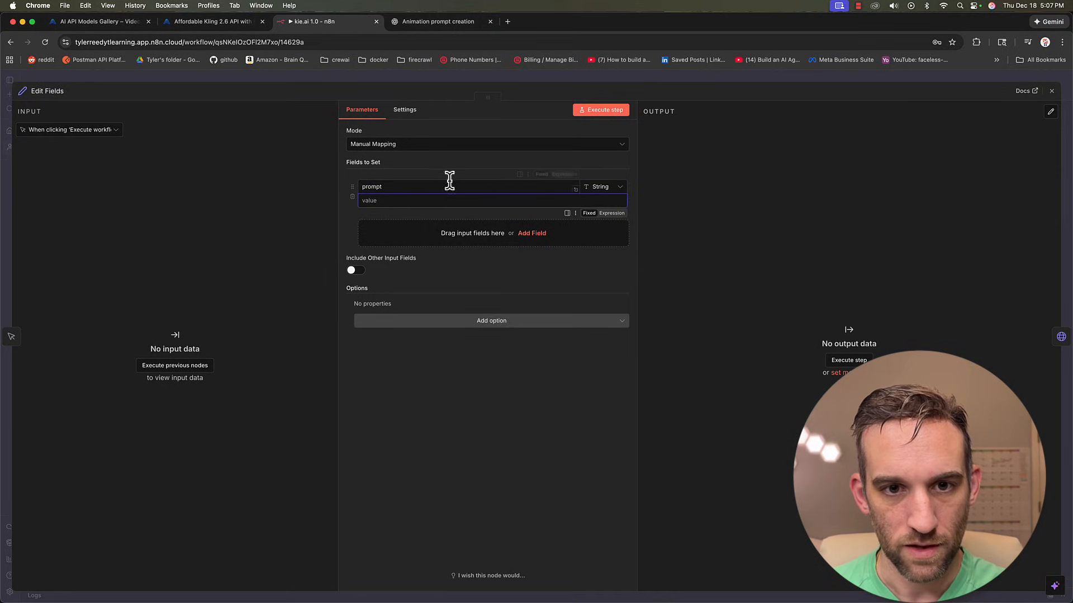
left_click(436, 232)
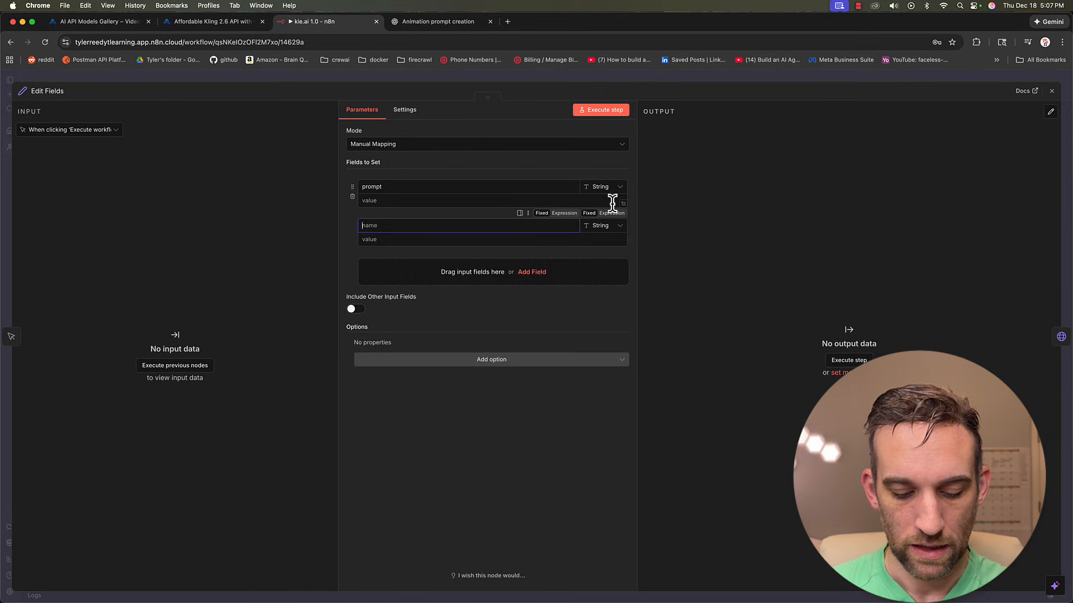
type("sound")
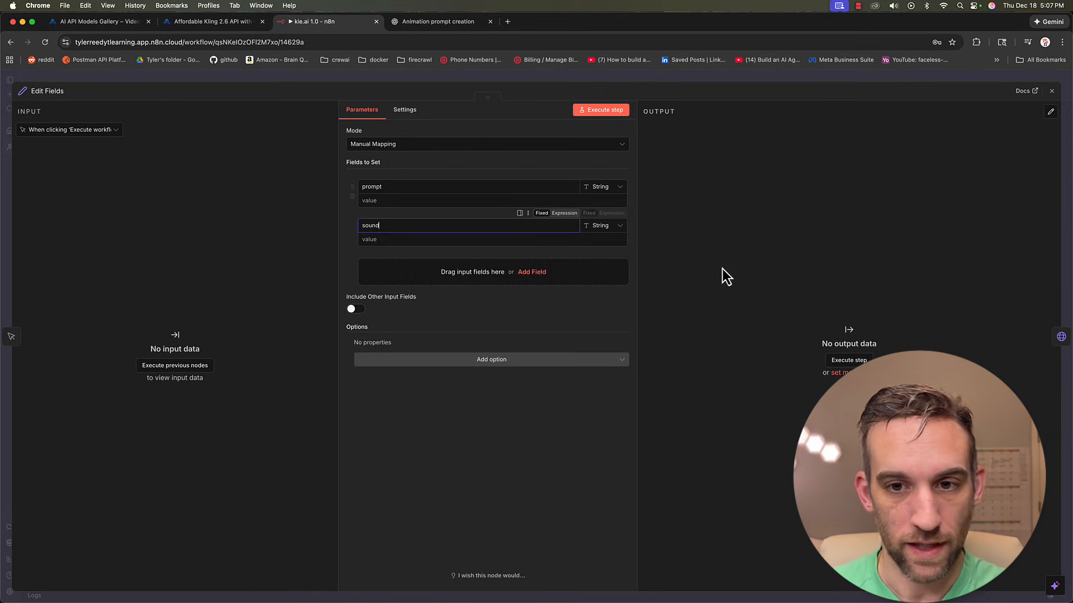
left_click(596, 231)
left_click(608, 282)
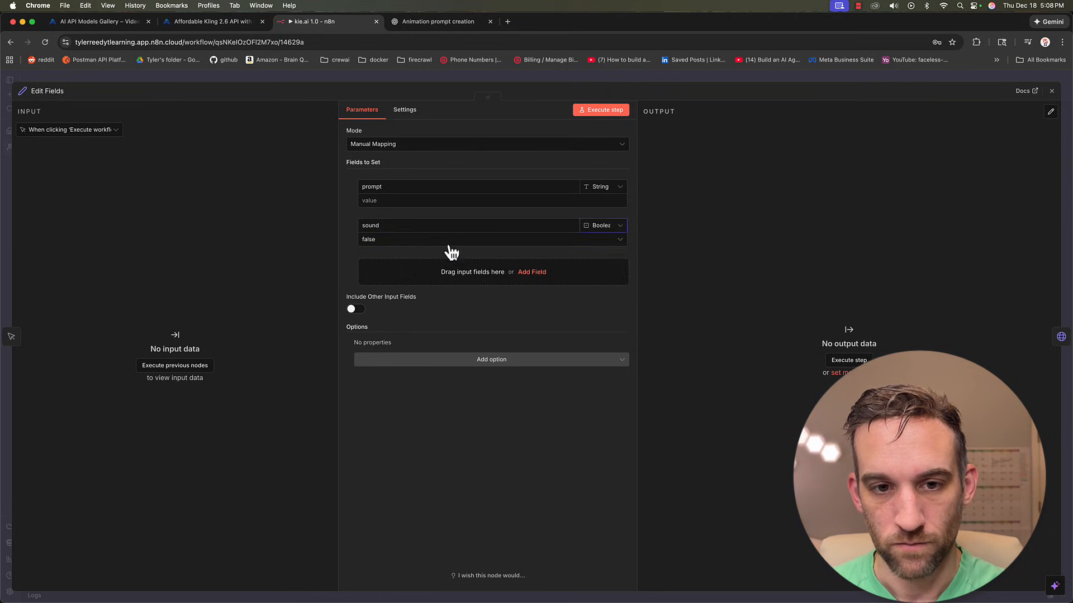
left_click(441, 241)
left_click(414, 279)
Add a string field named duration with the value 5
left_click(430, 277)
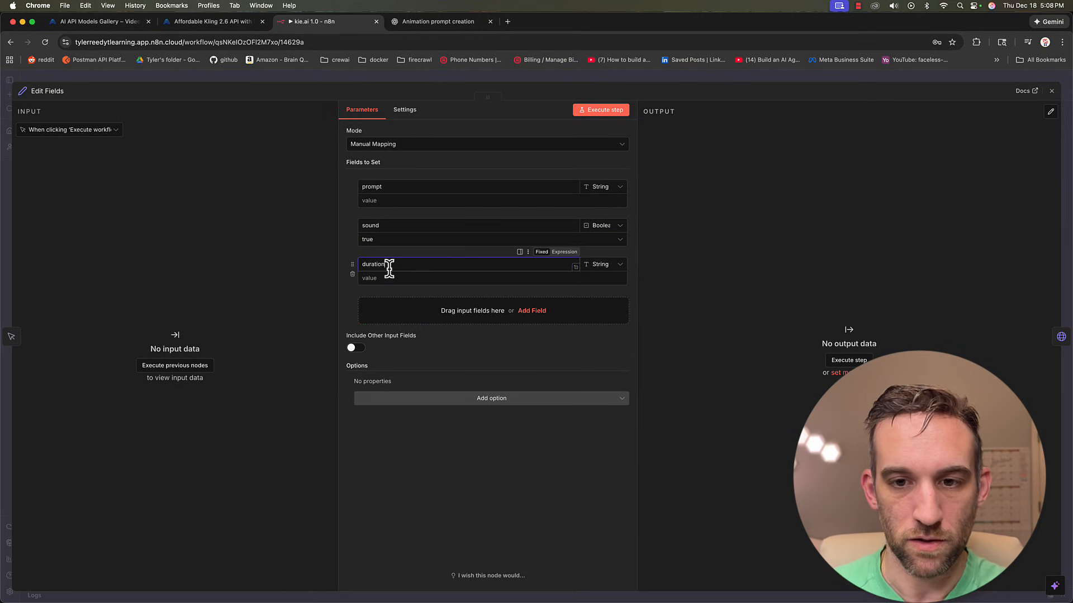
type("duration")
left_click(496, 278)
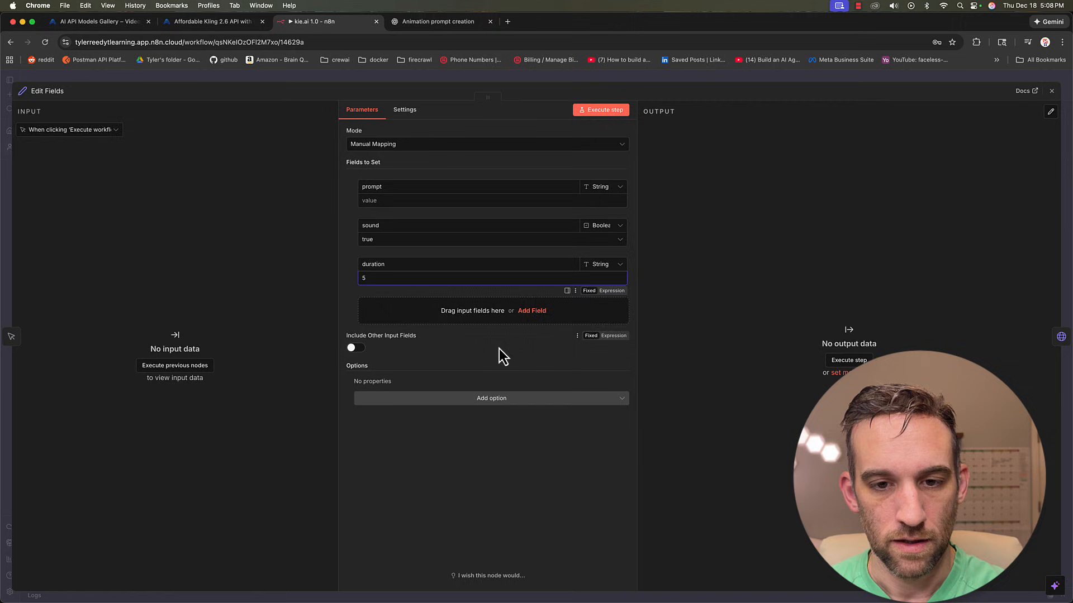
Add an array field named images with the value [""]
left_click(496, 315)
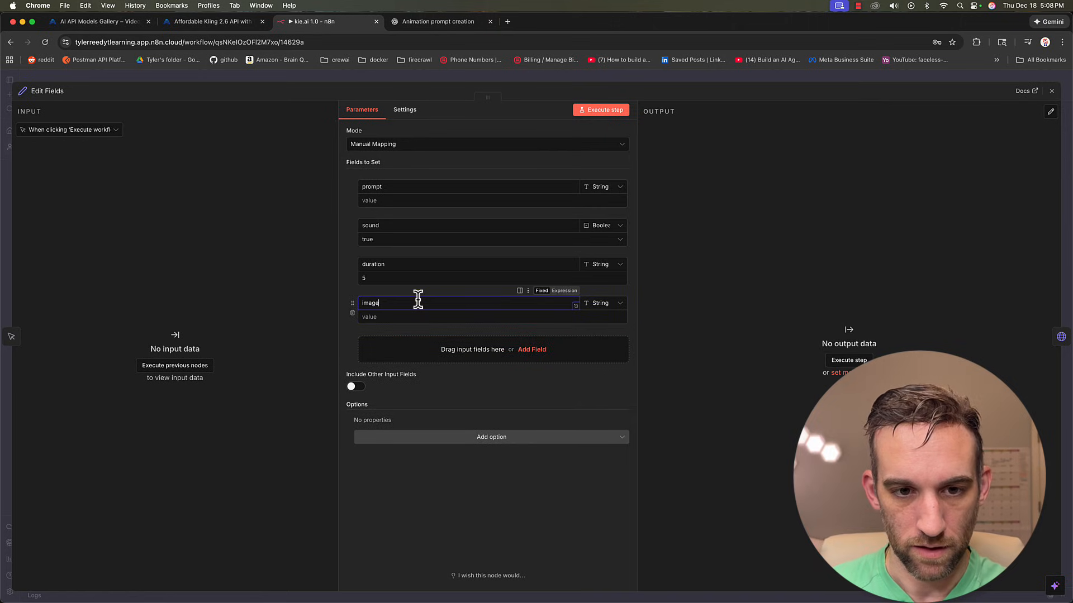
left_click(612, 304)
left_click(619, 380)
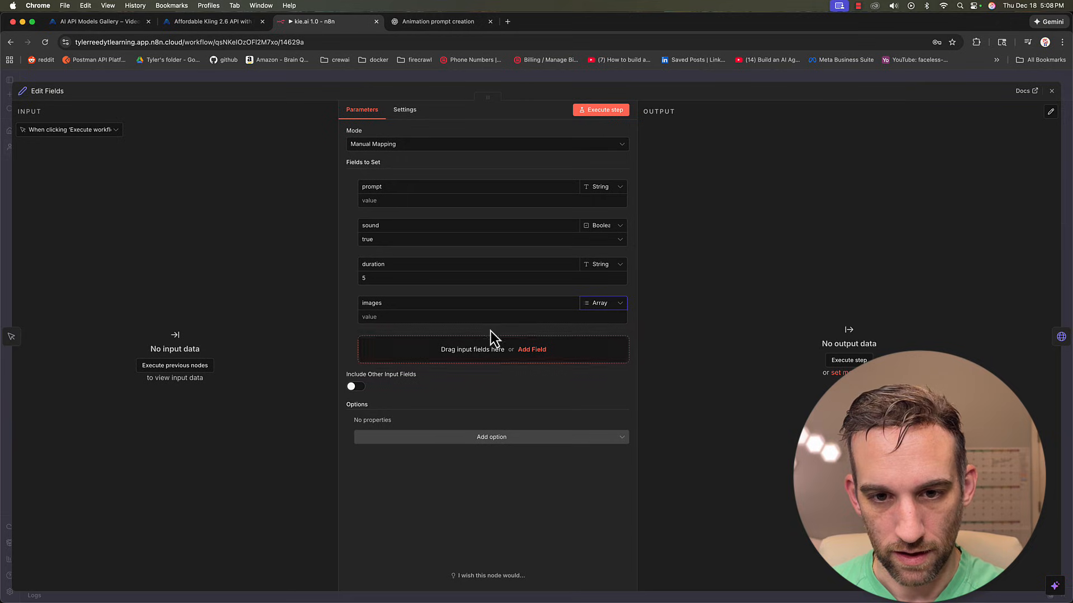
left_click(520, 317)
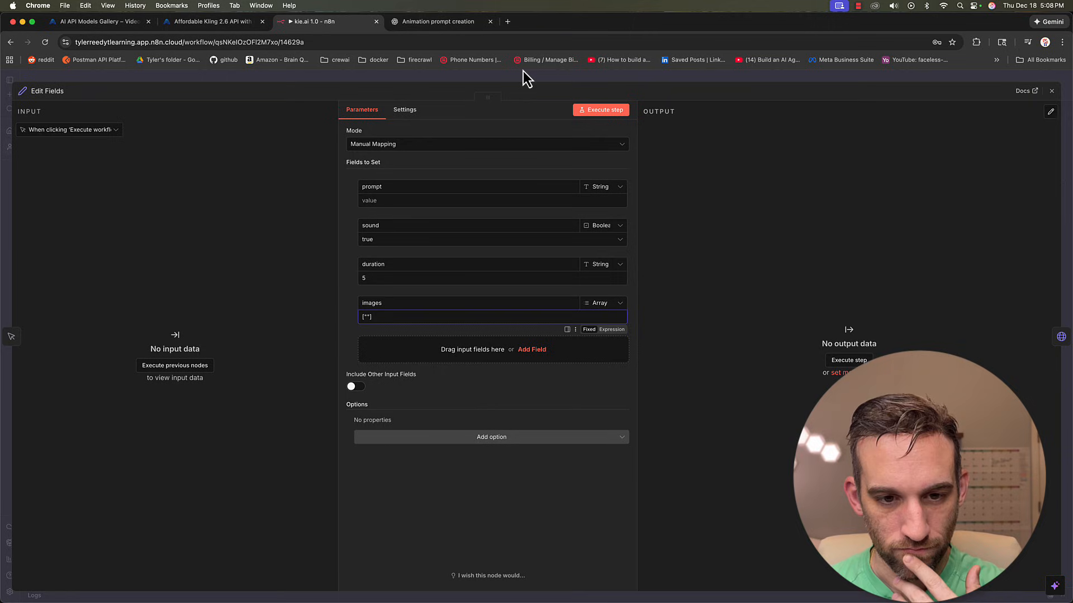
Search Google Images for "grandpa skydiving" in a new tab and open the WFSU image of the grandpa in goggles
left_click(510, 25)
type("grandpa skydiving")
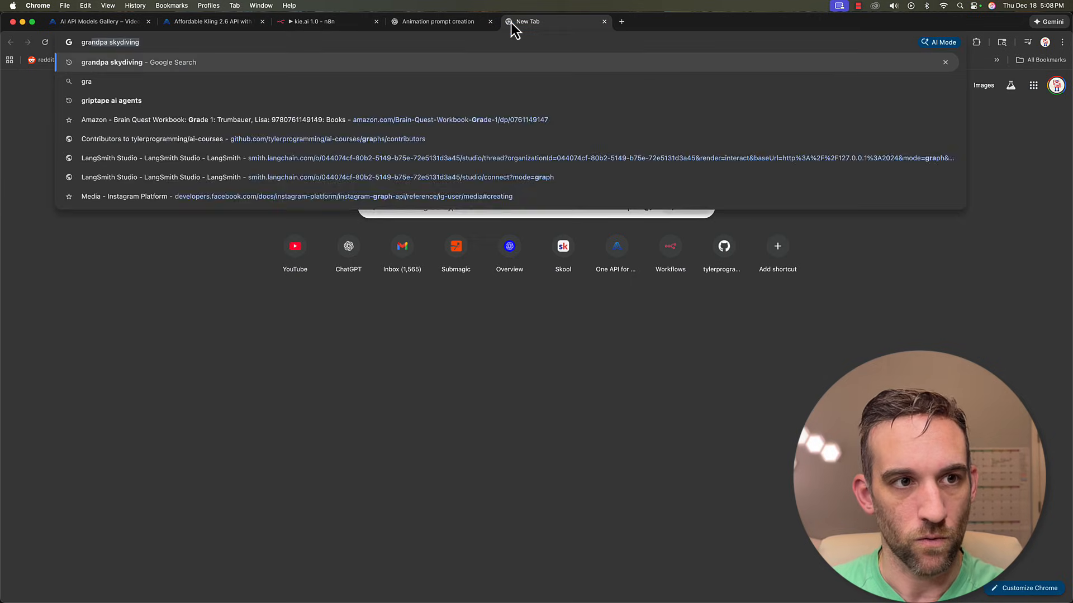
key("Return")
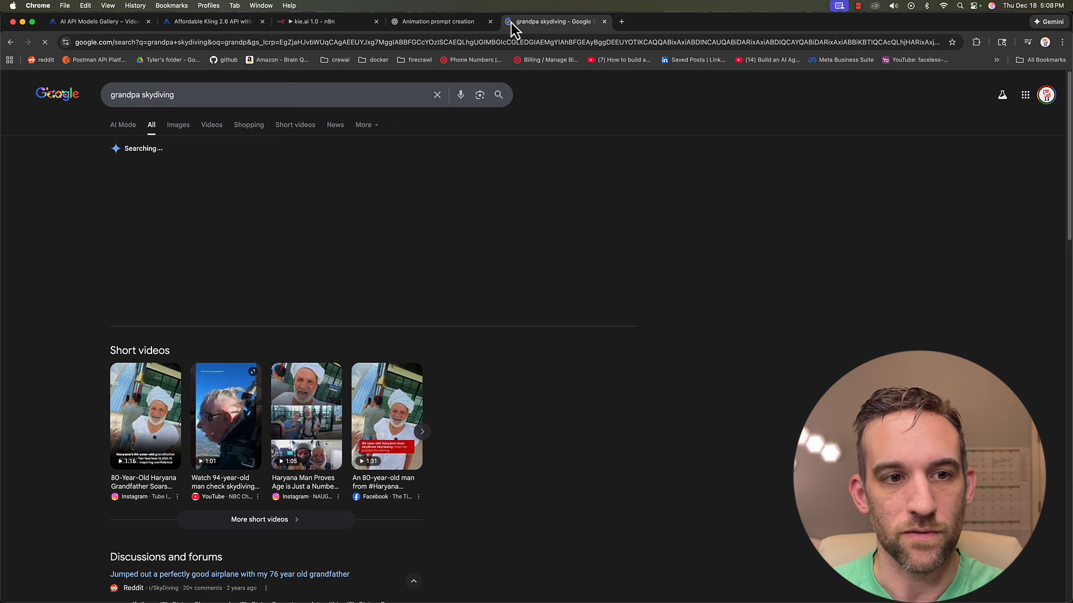
left_click(178, 125)
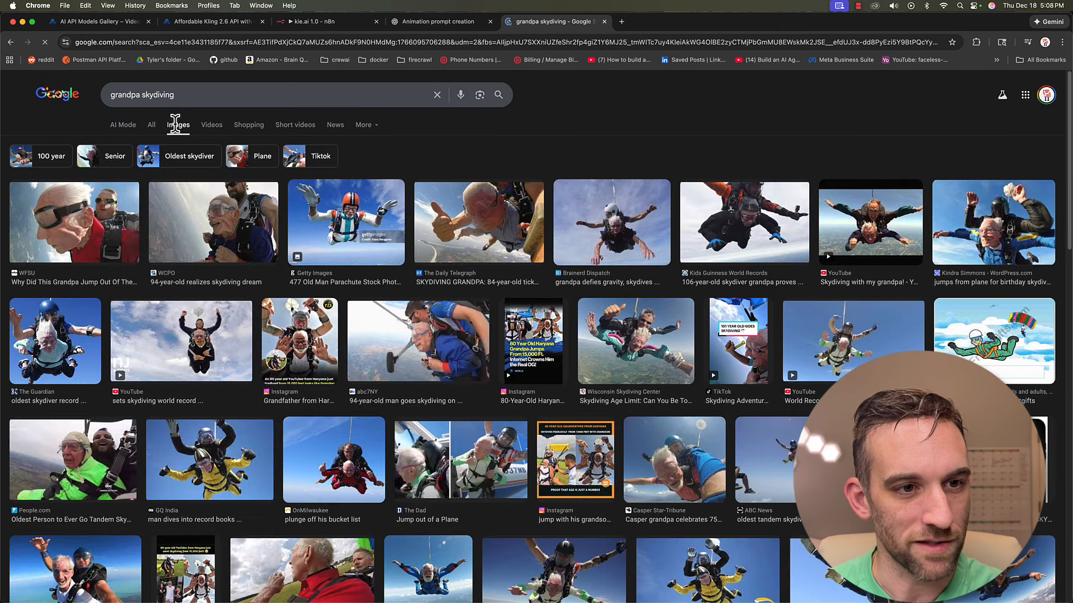
left_click(81, 229)
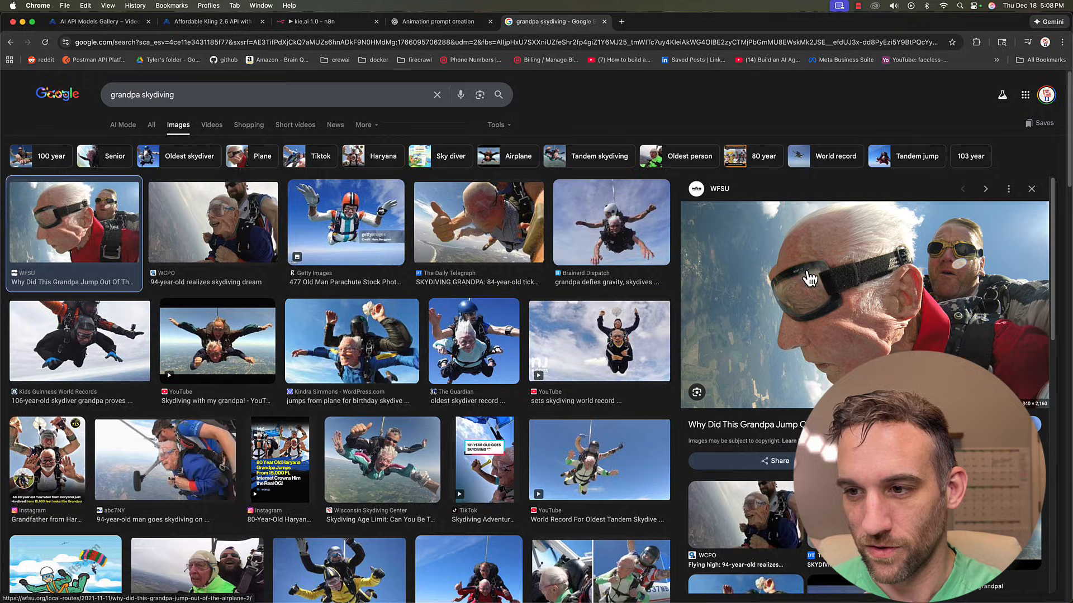
Copy the address of the skydiving grandpa image and paste it into the images array in n8n's Edit Fields node
scroll(821, 244, "down", 1)
right_click(822, 239)
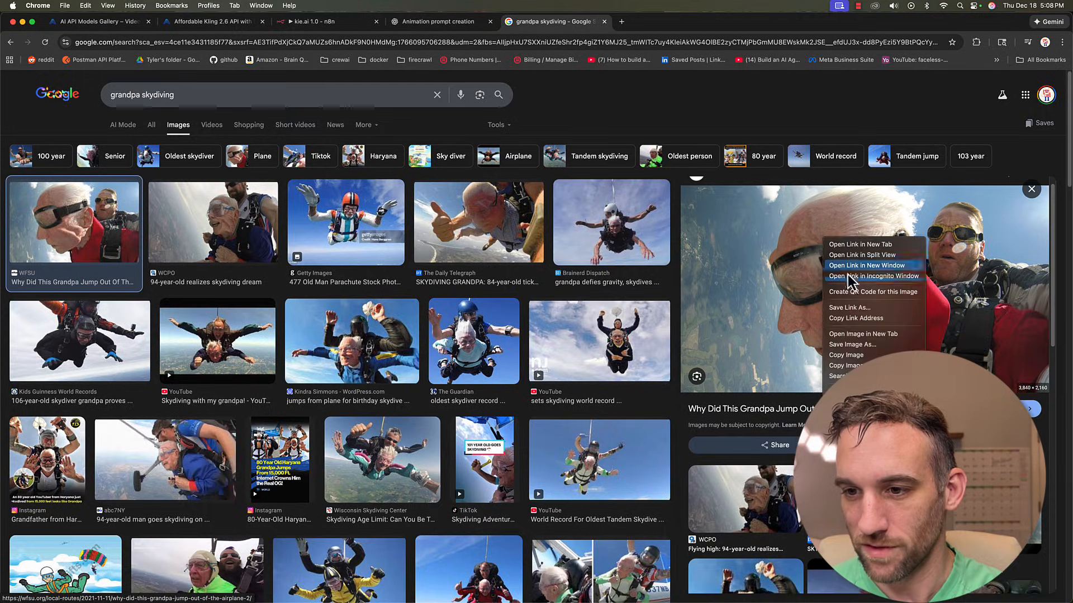
left_click(862, 365)
left_click(337, 23)
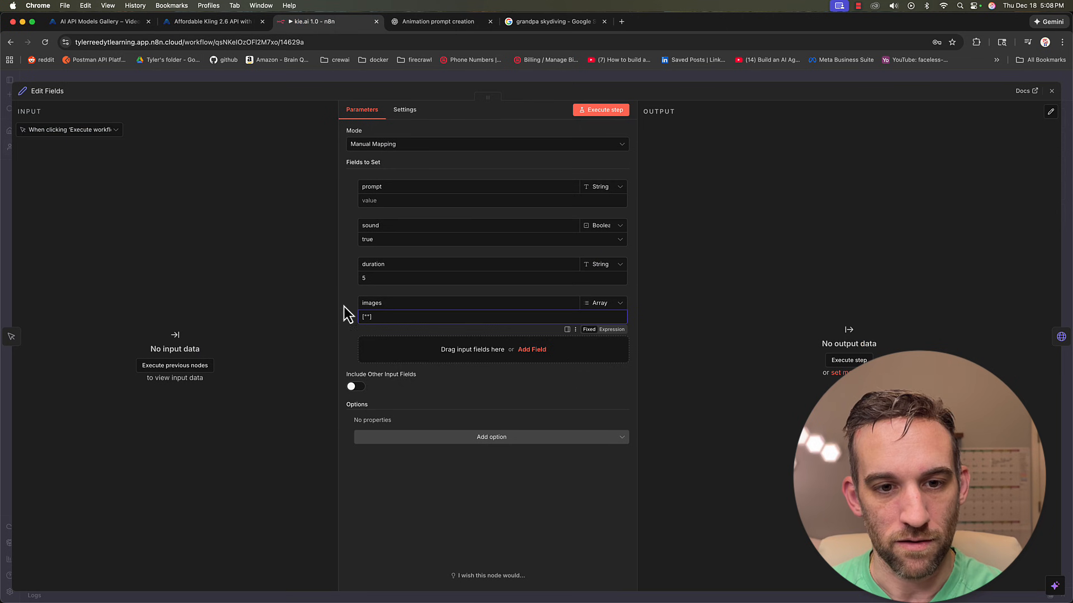
key("super+v")
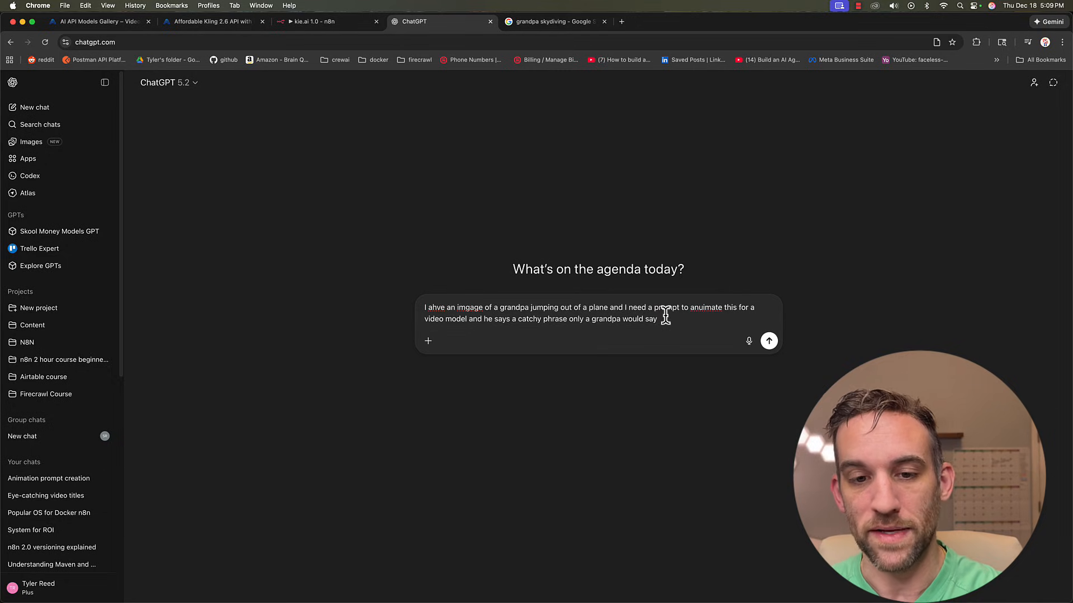
Ask ChatGPT for the grandpa skydiving animation prompt, then copy its image-to-video prompt into n8n's prompt field, enclosed in double quotes
key("Return")
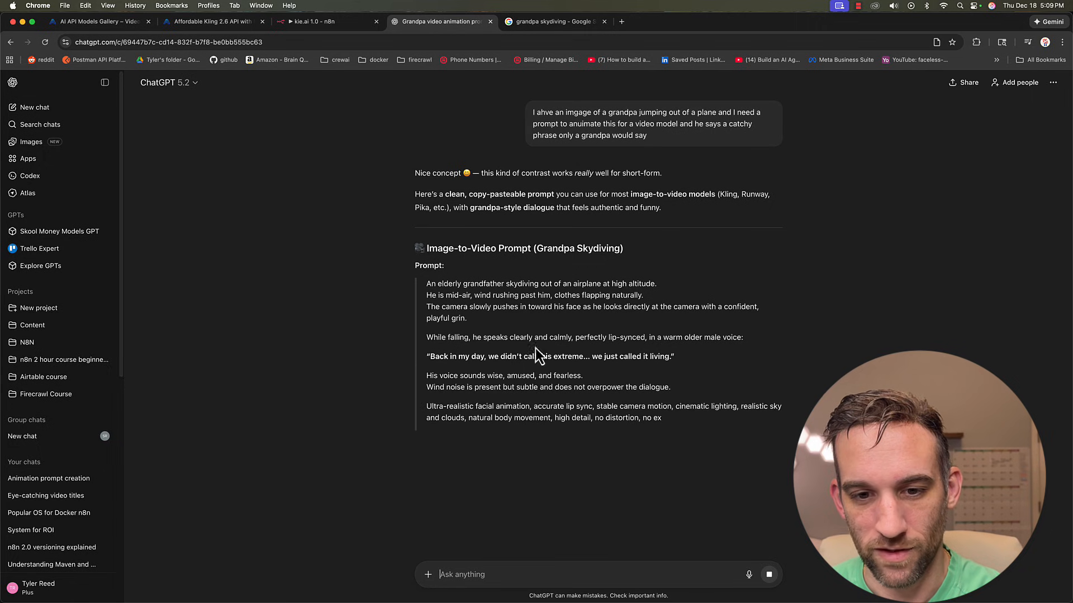
left_click_drag(699, 419, 428, 283)
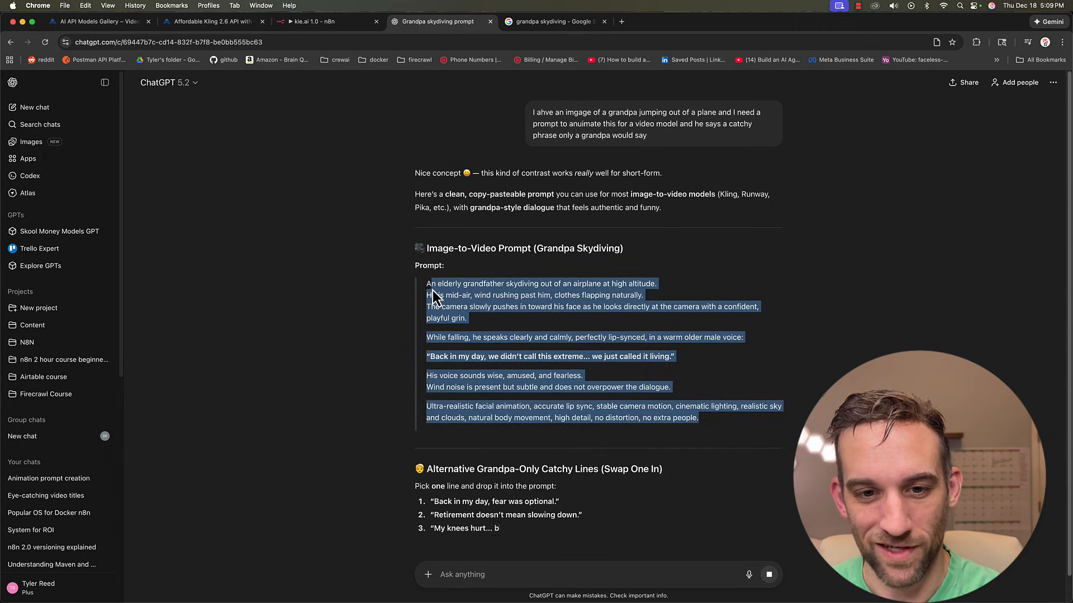
left_click(343, 22)
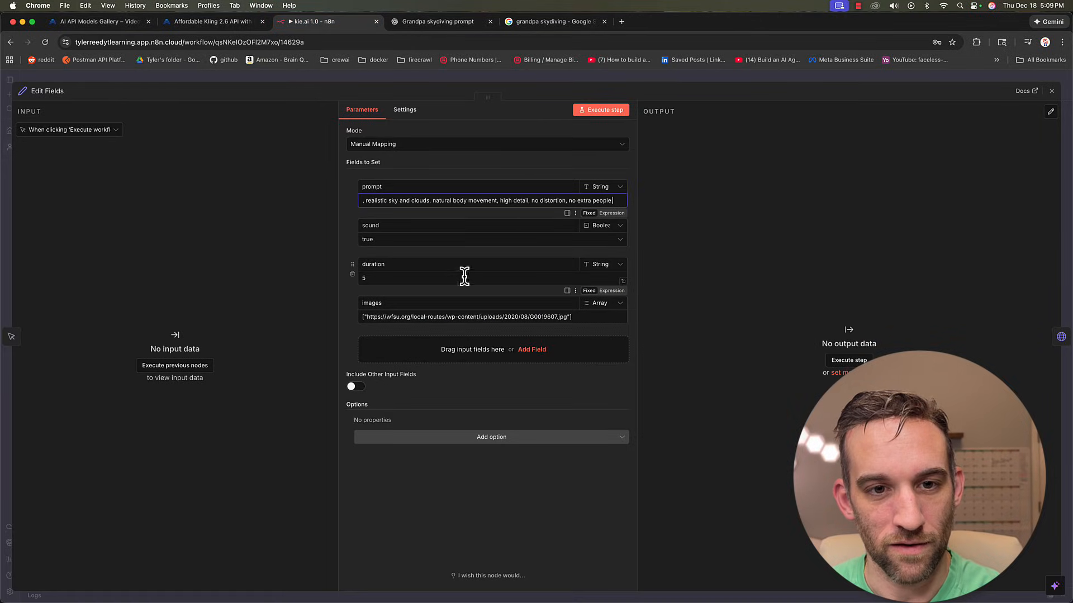
key("super+Left")
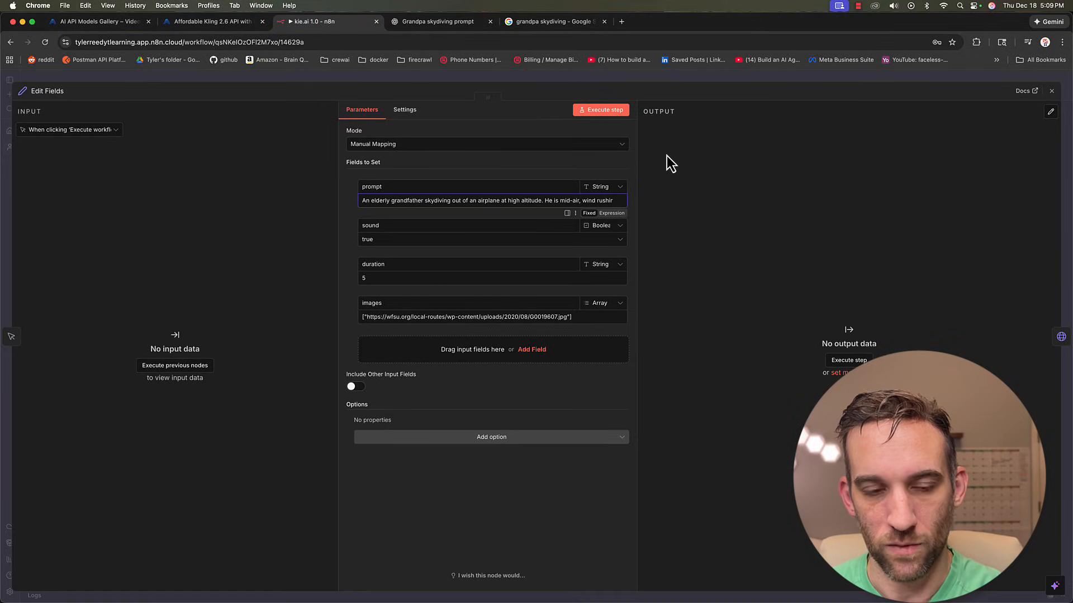
type("'")
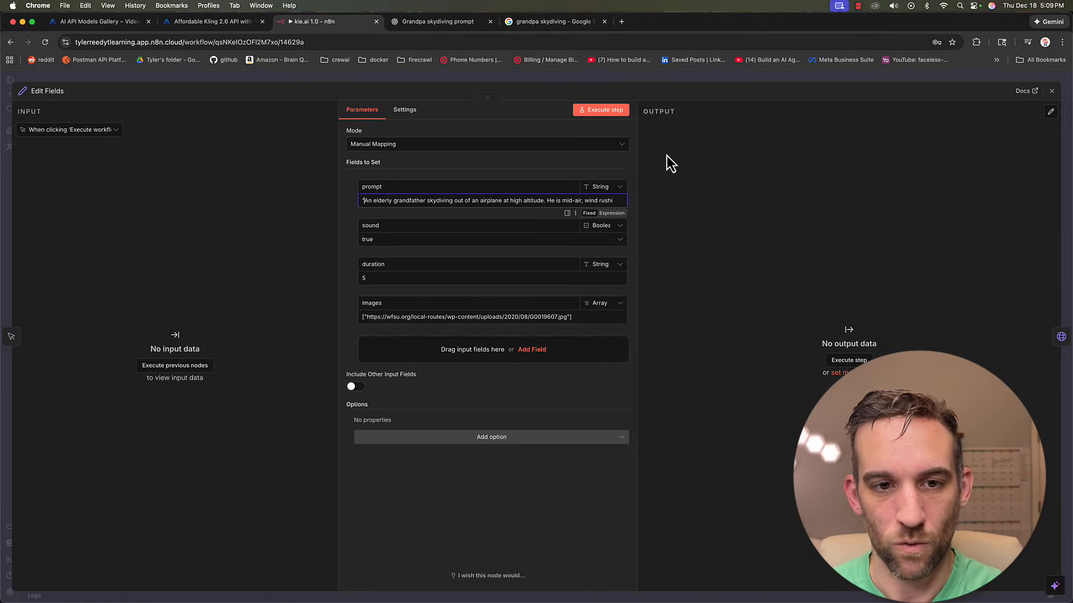
left_click(333, 75)
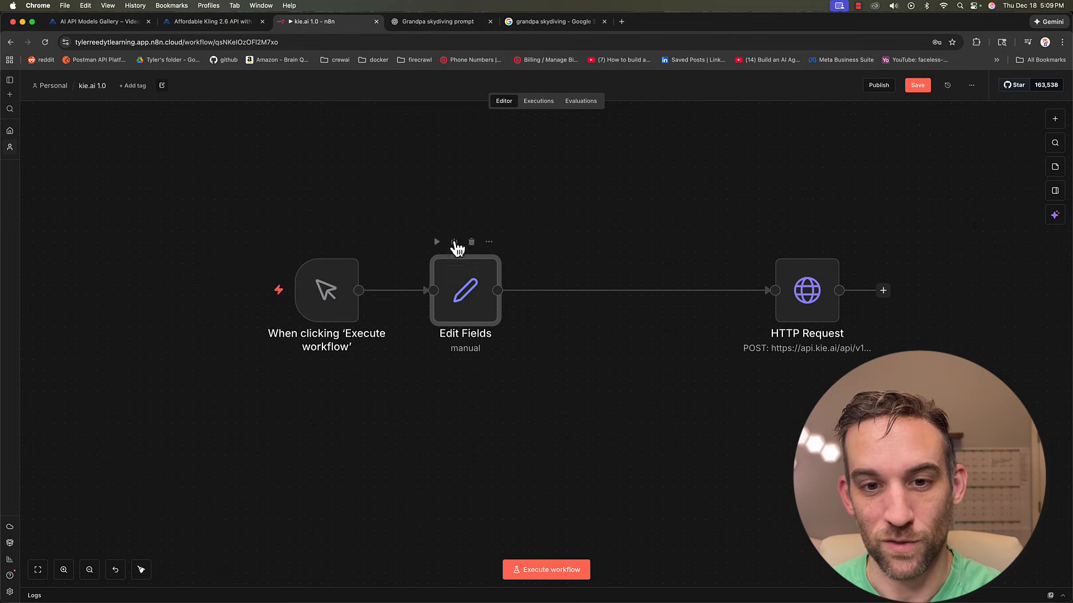
Execute the Edit Fields node and move the HTTP Request node closer to it on the canvas
left_click(436, 241)
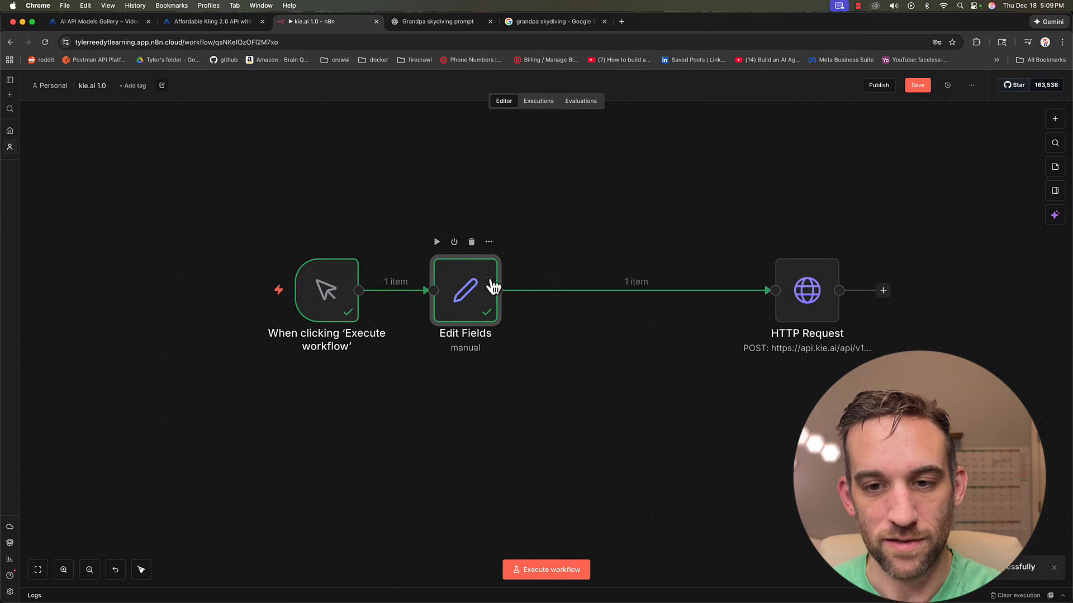
left_click_drag(802, 289, 652, 292)
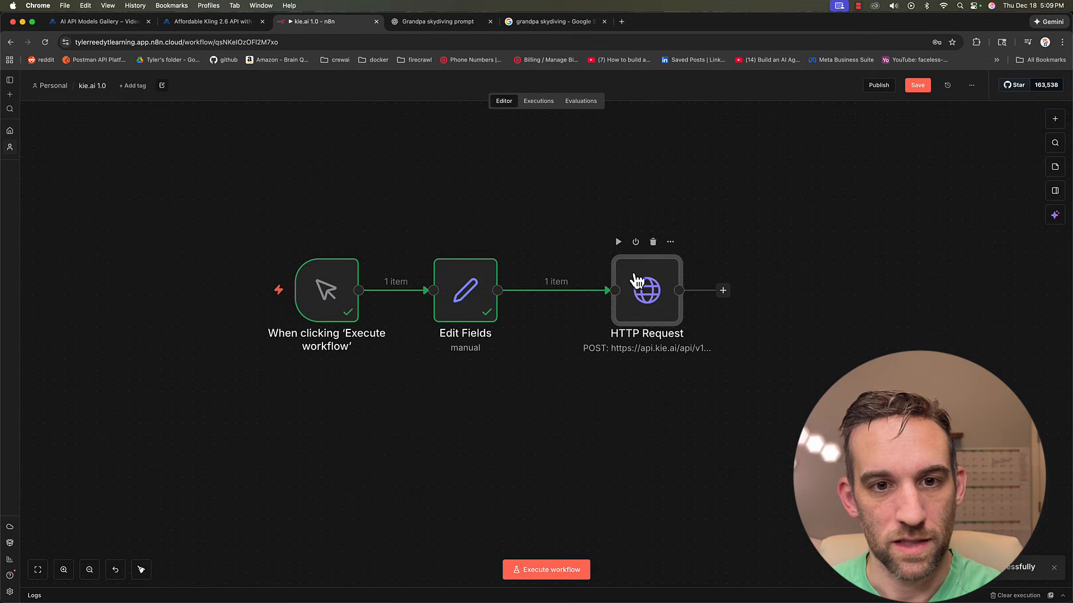
Switch the HTTP Request node's JSON body to an expression and open it in the full expression editor
double_click(637, 281)
scroll(575, 274, "down", 5)
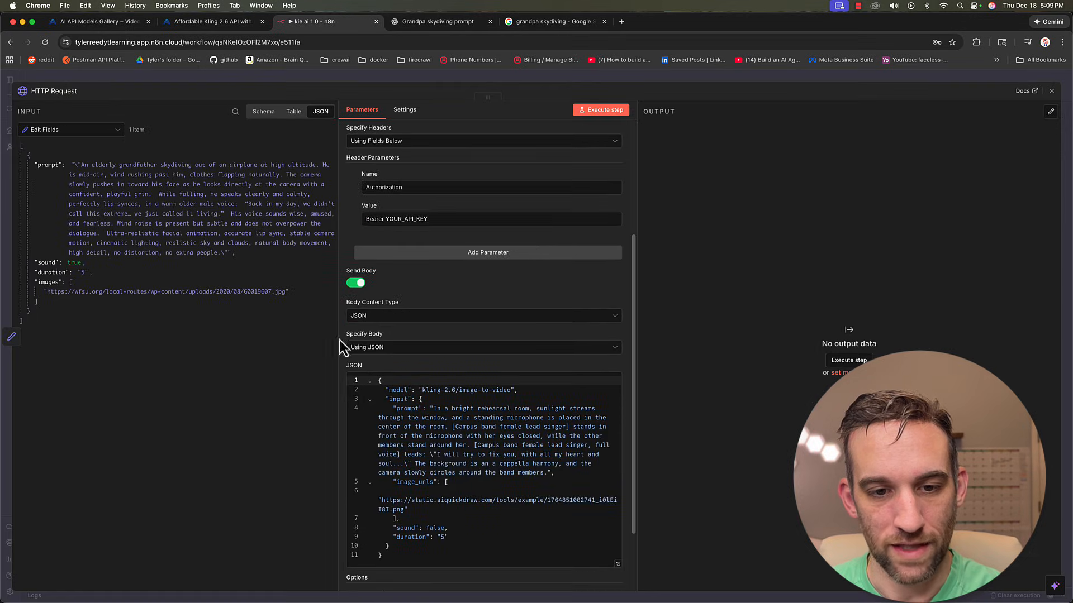
scroll(470, 283, "down", 2)
left_click(618, 477)
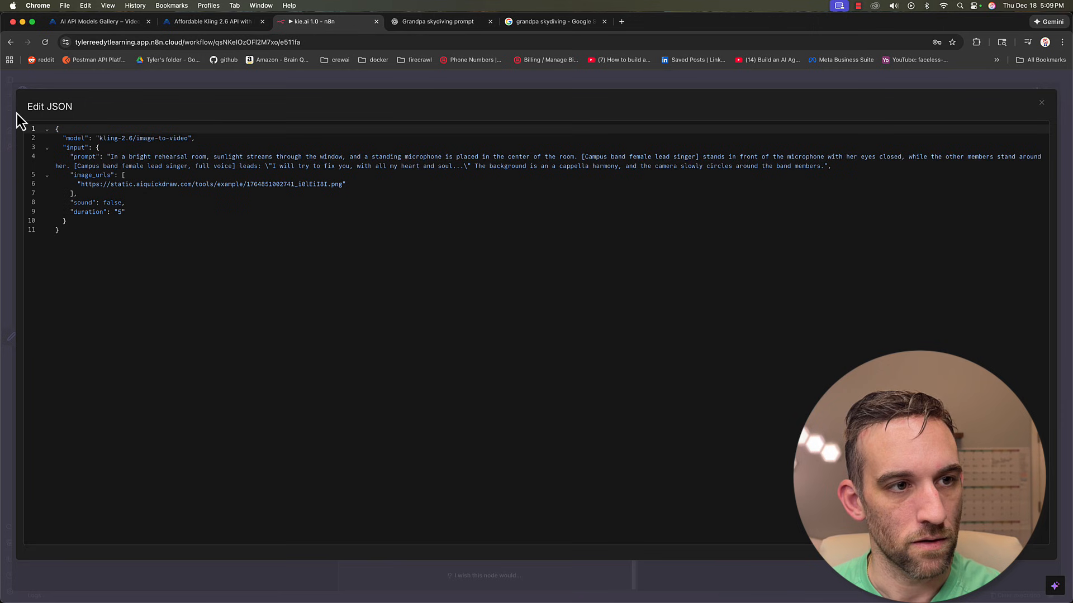
left_click(48, 88)
left_click(444, 313)
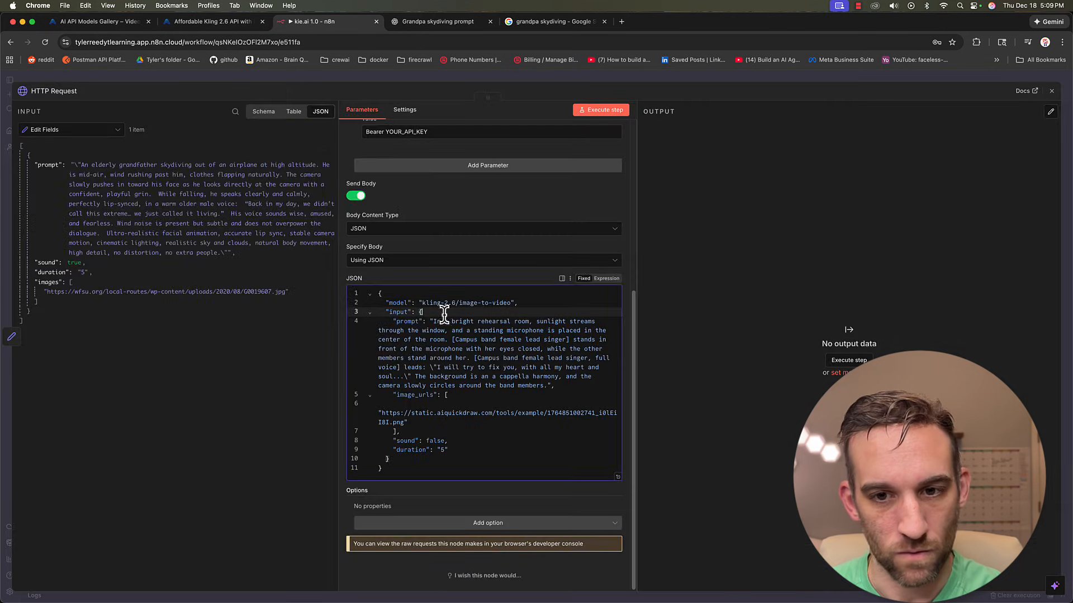
left_click(606, 278)
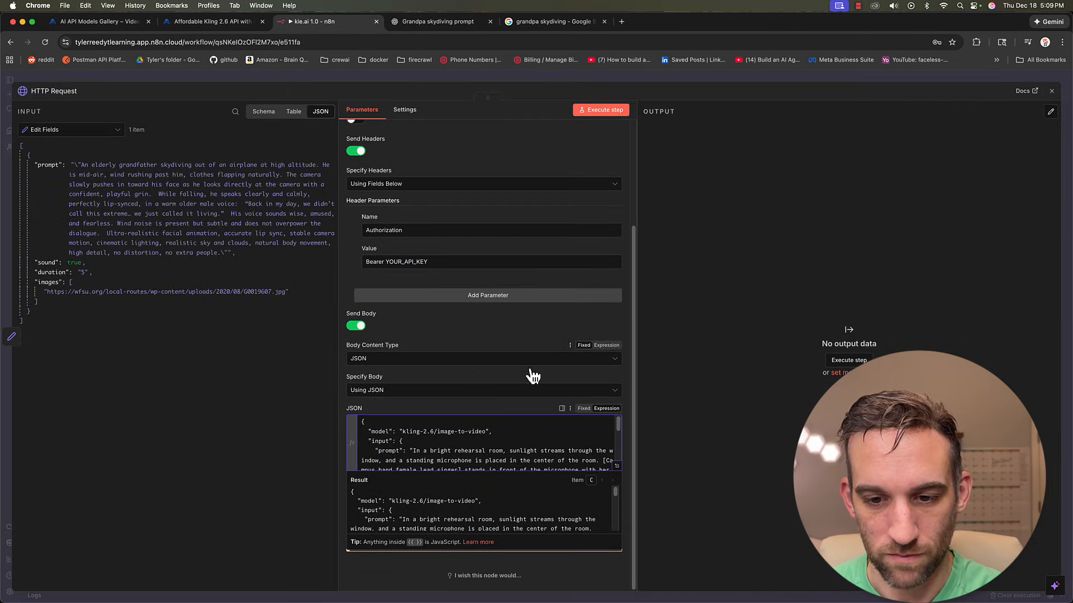
left_click(617, 467)
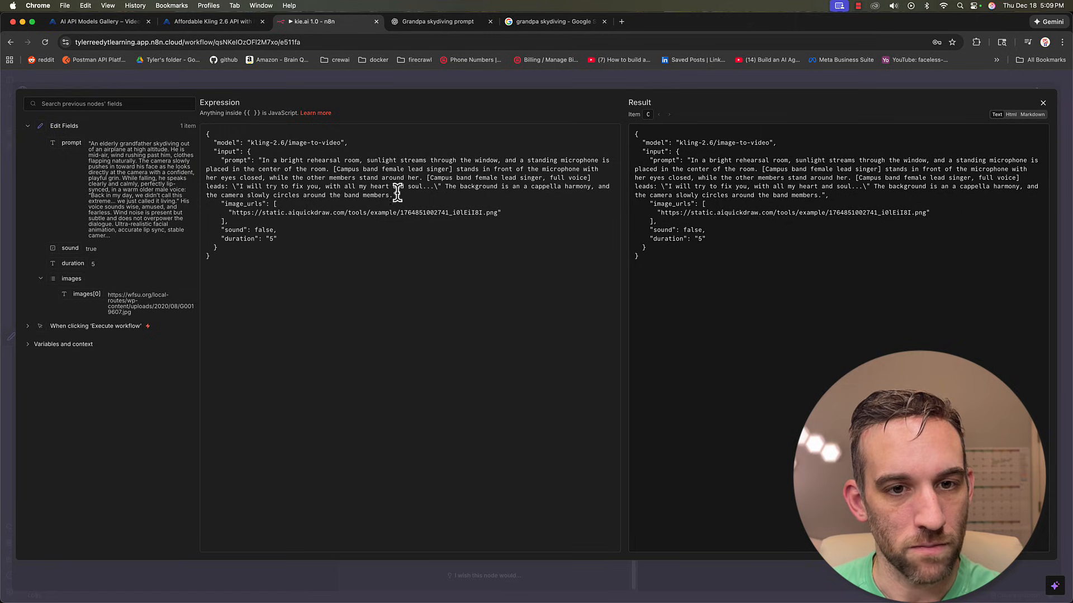
Replace the sample prompt with {{ $json.prompt }} and the whole image_urls array with {{ $json.images }} in the JSON body
left_click_drag(397, 195, 257, 161)
key("BackSpace")
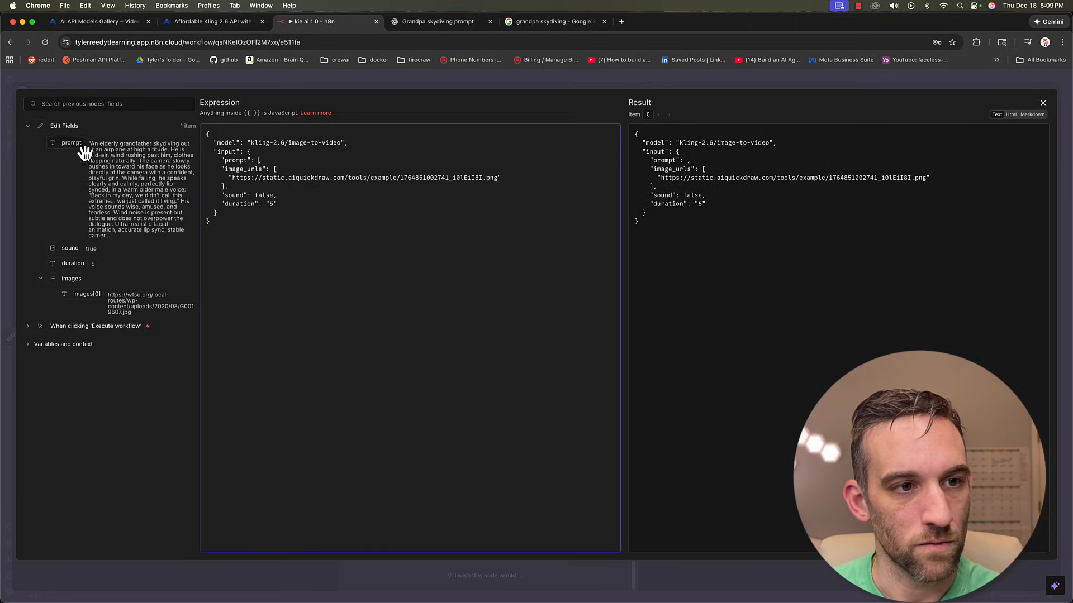
left_click_drag(83, 148, 260, 160)
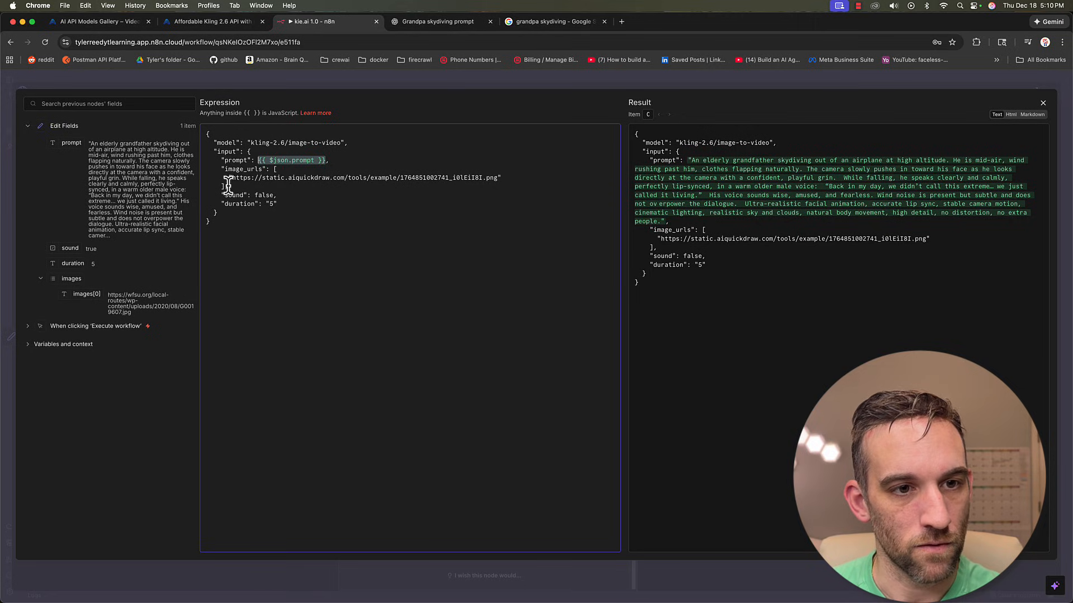
left_click_drag(229, 186, 275, 169)
key("BackSpace")
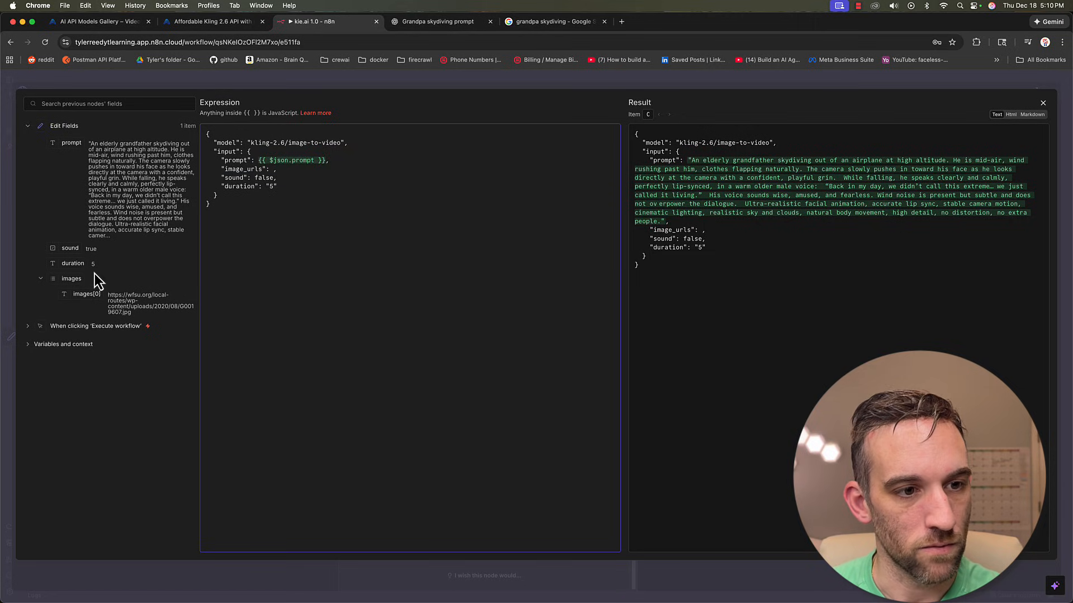
left_click_drag(76, 281, 277, 169)
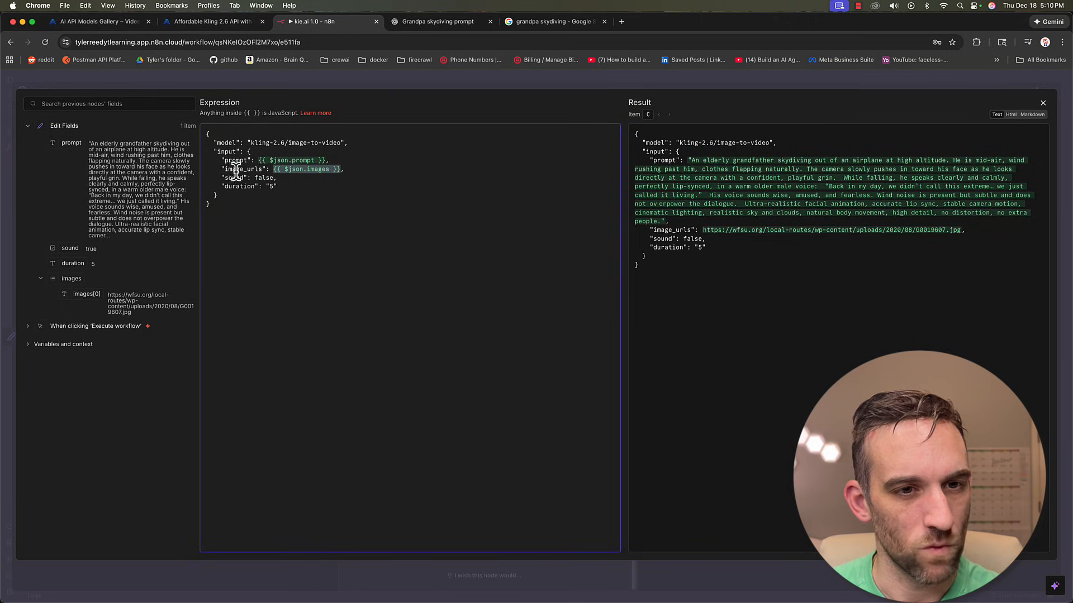
Set sound to {{ $json.sound }} and duration to {{ $json.duration }} in the JSON body, then close the expression editor
left_click(302, 177)
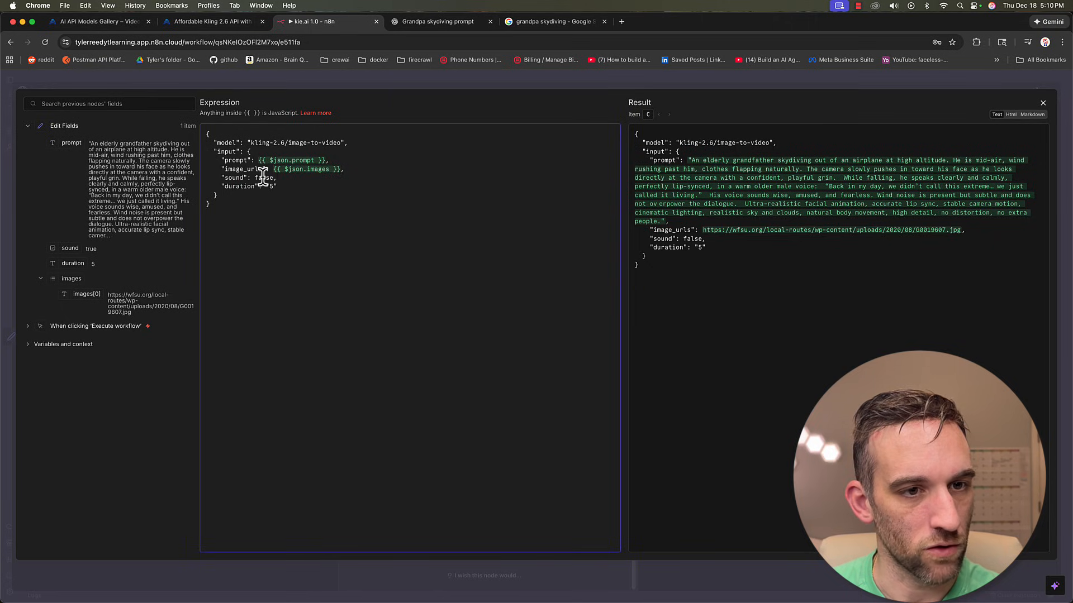
left_click_drag(70, 248, 260, 179)
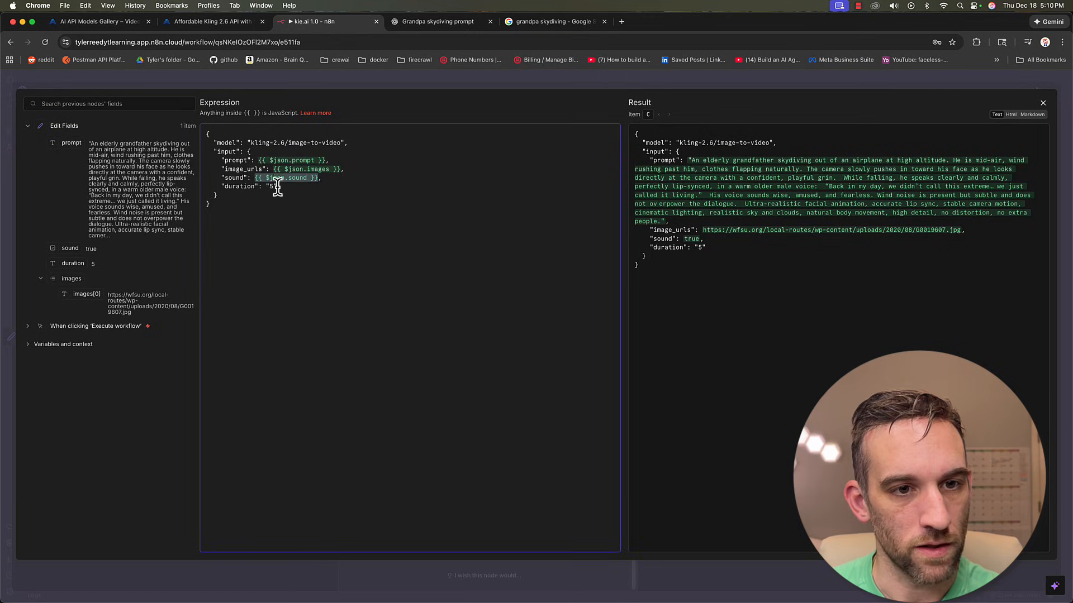
left_click(278, 188)
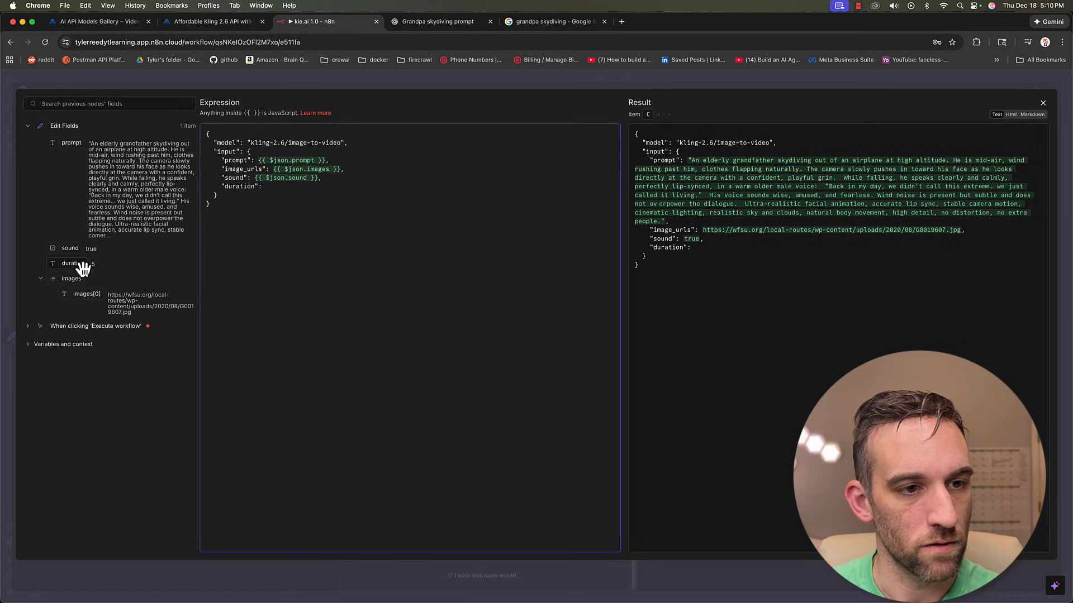
left_click_drag(83, 268, 296, 187)
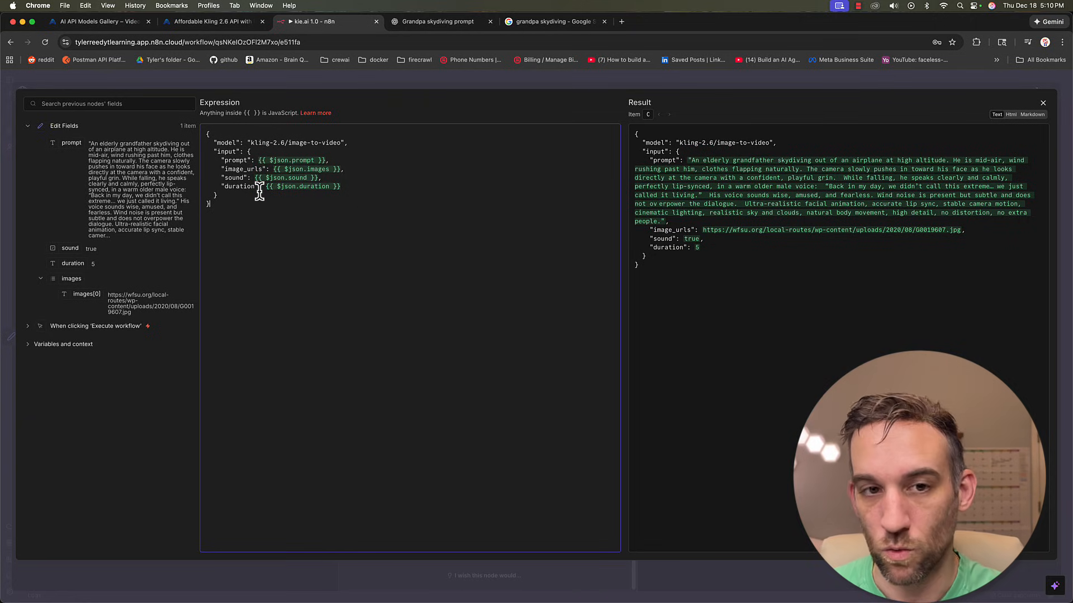
left_click(369, 75)
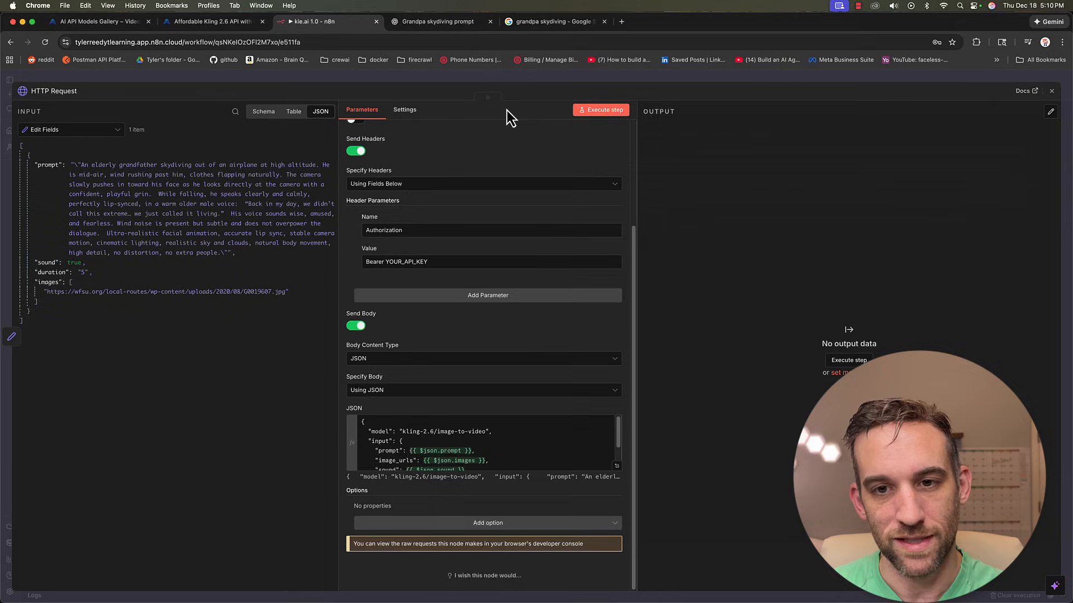
Execute the HTTP Request step, then reopen the JSON body expression and take a screenshot of it with its result
left_click(585, 111)
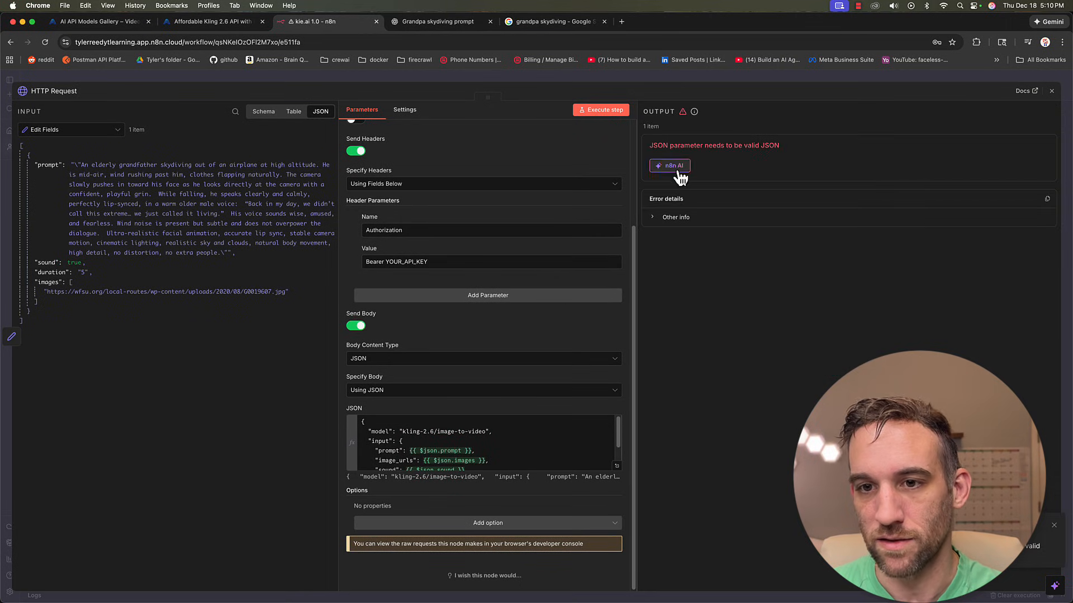
left_click(616, 468)
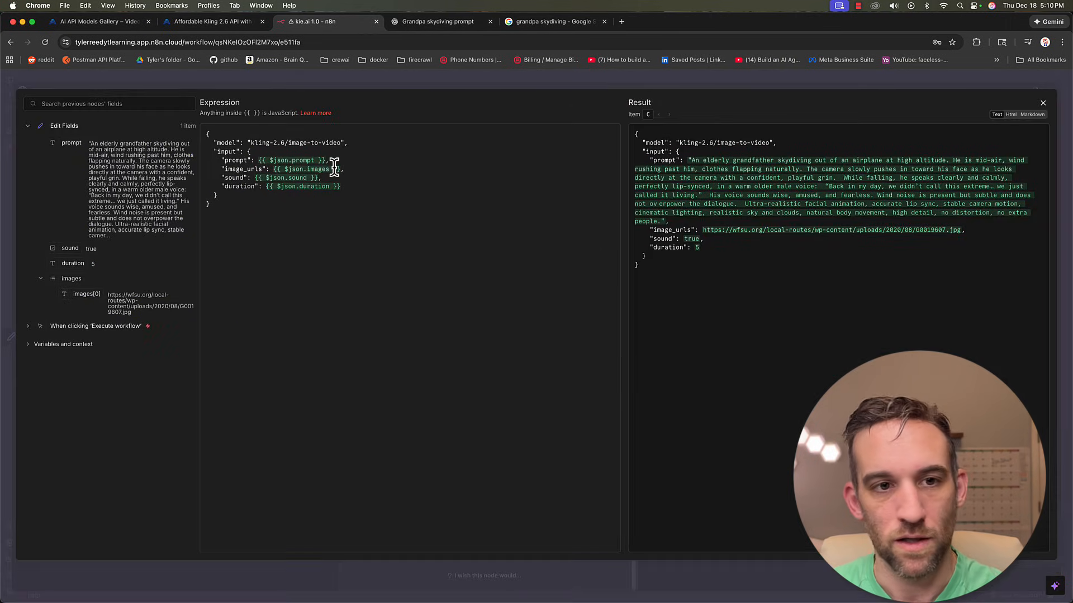
left_click_drag(12, 79, 1048, 396)
Attach the screenshot to the ChatGPT chat and send "my n8n says this is invalid json, please help"
left_click(438, 22)
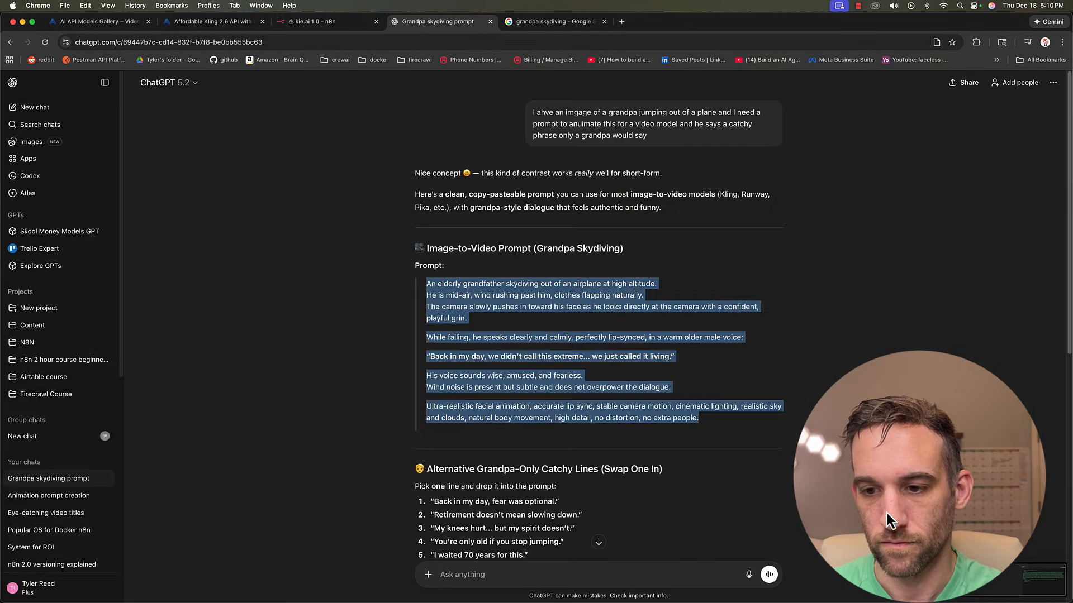
left_click_drag(1016, 592, 702, 519)
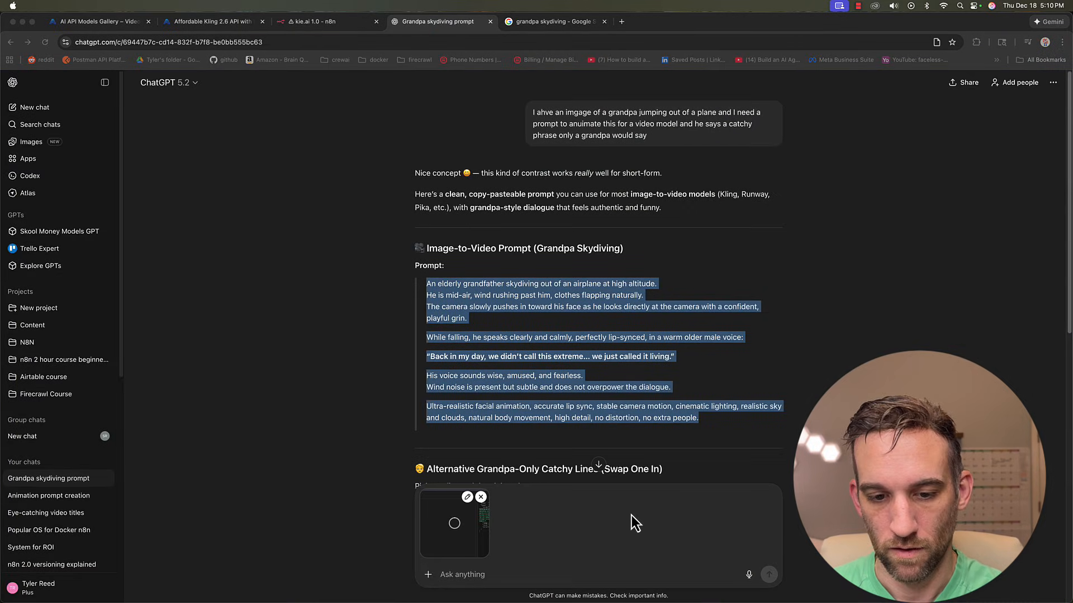
left_click(549, 574)
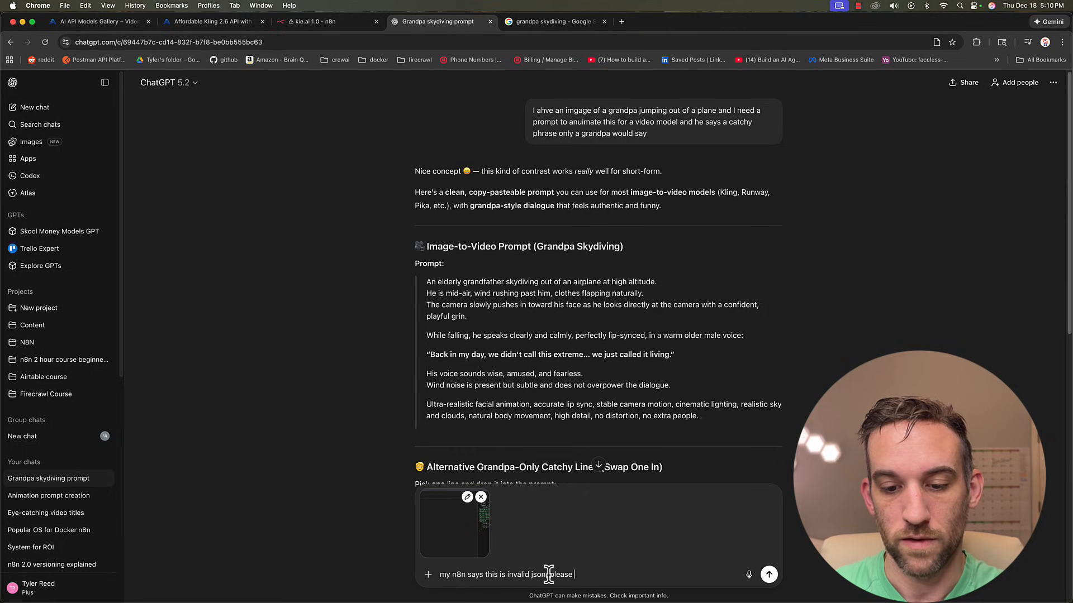
key("Return")
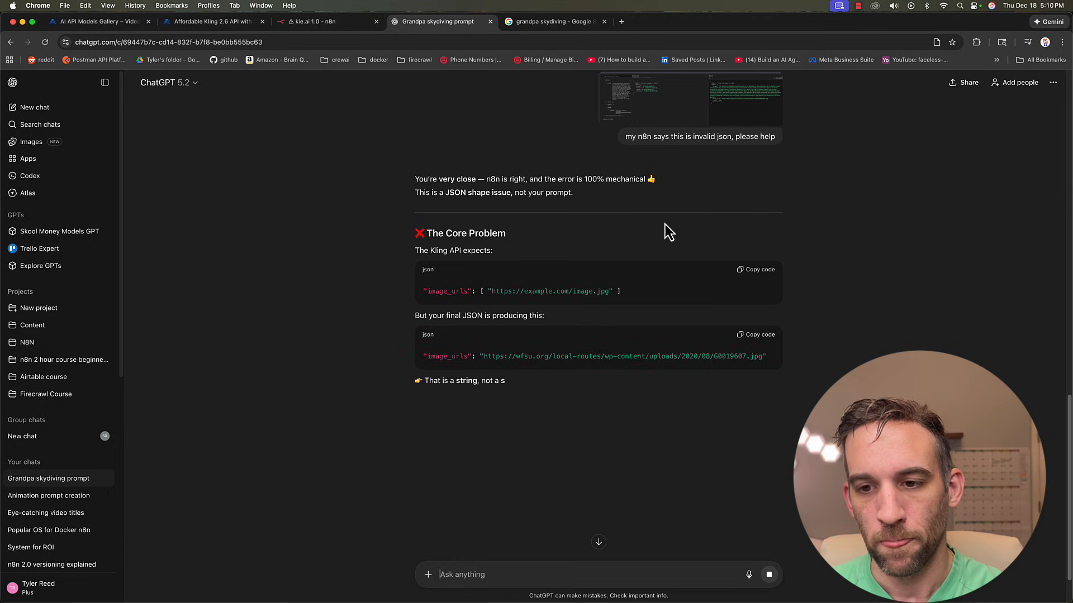
Copy ChatGPT's final working JSON, which wraps prompt and images in JSON.stringify, and replace the entire JSON body in n8n with it
scroll(610, 246, "down", 3)
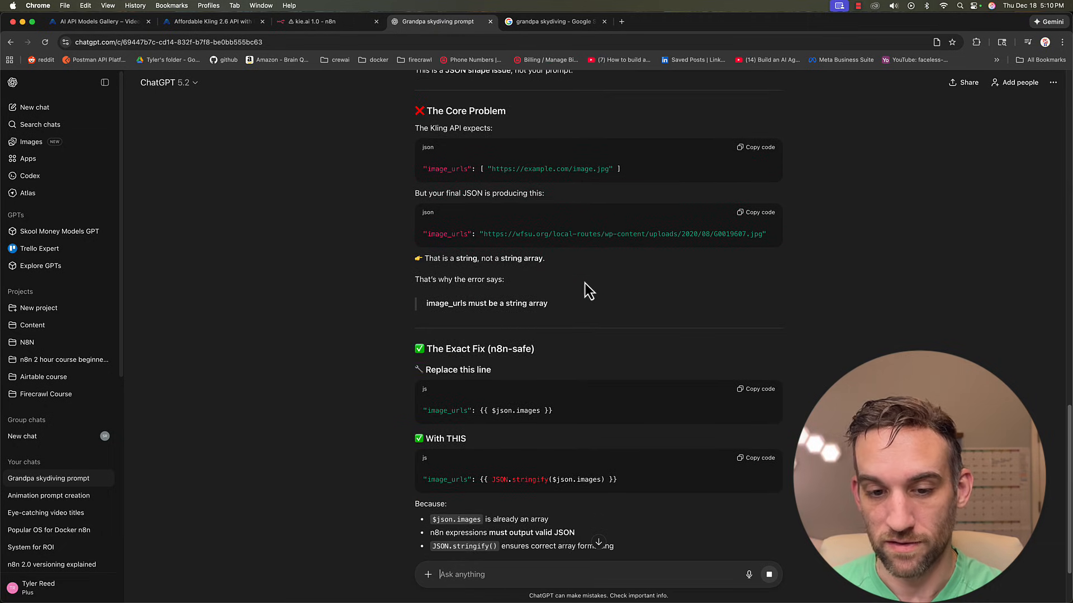
scroll(586, 296, "down", 5)
scroll(624, 288, "down", 5)
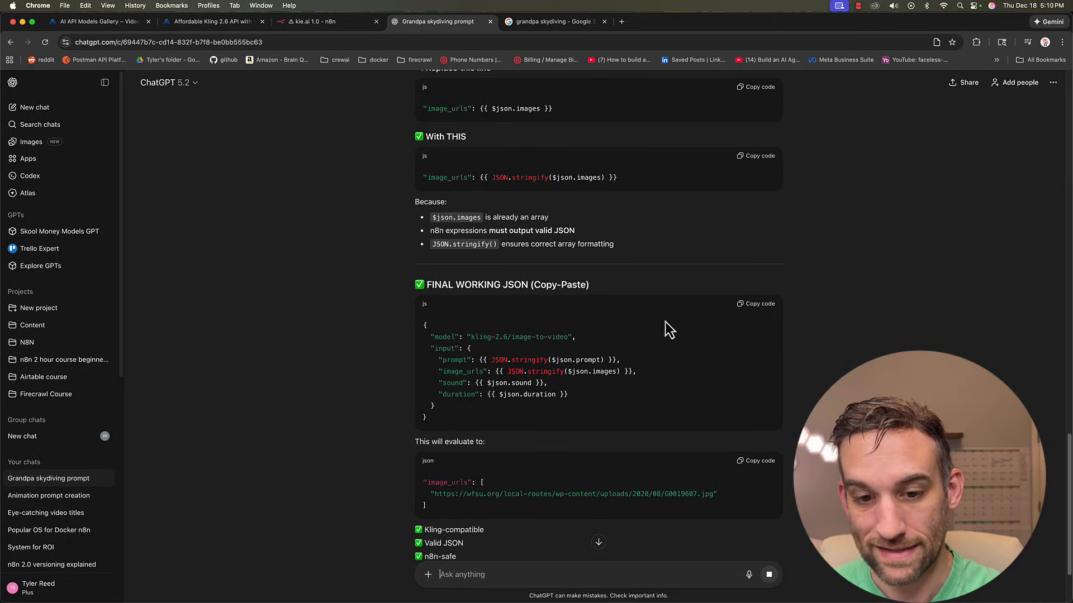
left_click(334, 21)
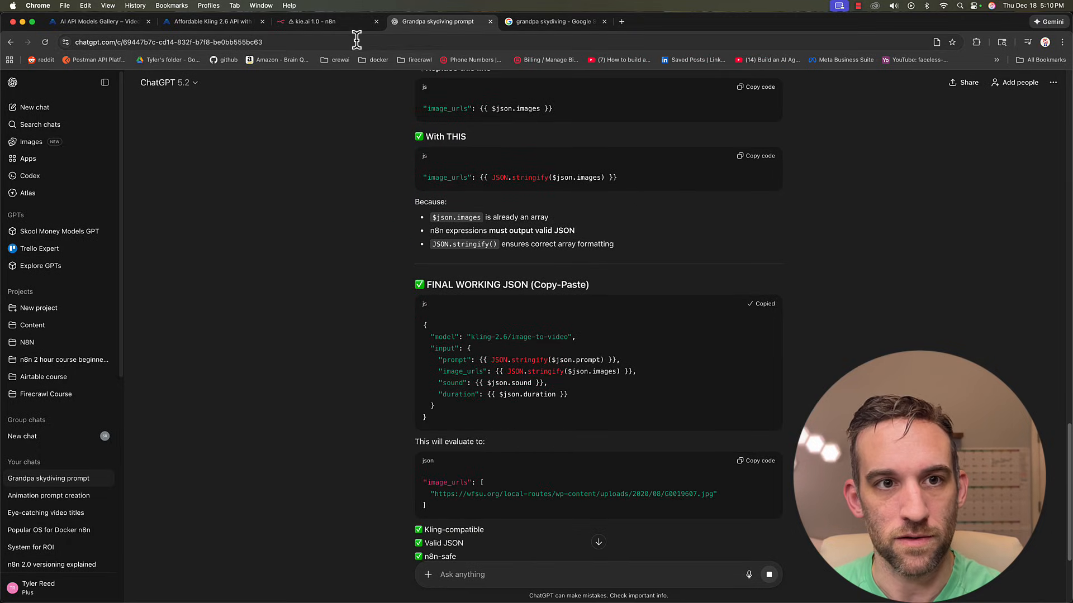
key("super+a")
type("{   \"model\": \"kling-2.6/image-to-video\",   \"input\": {     \"prompt\": {{ JSON.stringify($json.prompt) }},     \"image_urls\": {{ JSON.stringify($json.images) }},     \"sound\": {{ $json.sound }},     \"duration\": {{ $json.duration }}   } }")
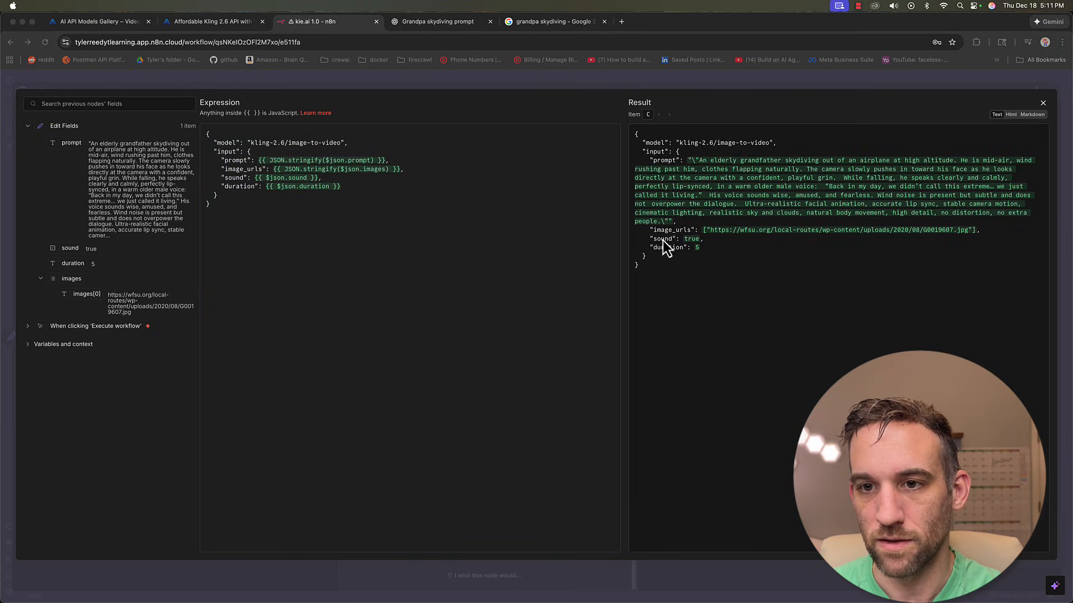
left_click(601, 79)
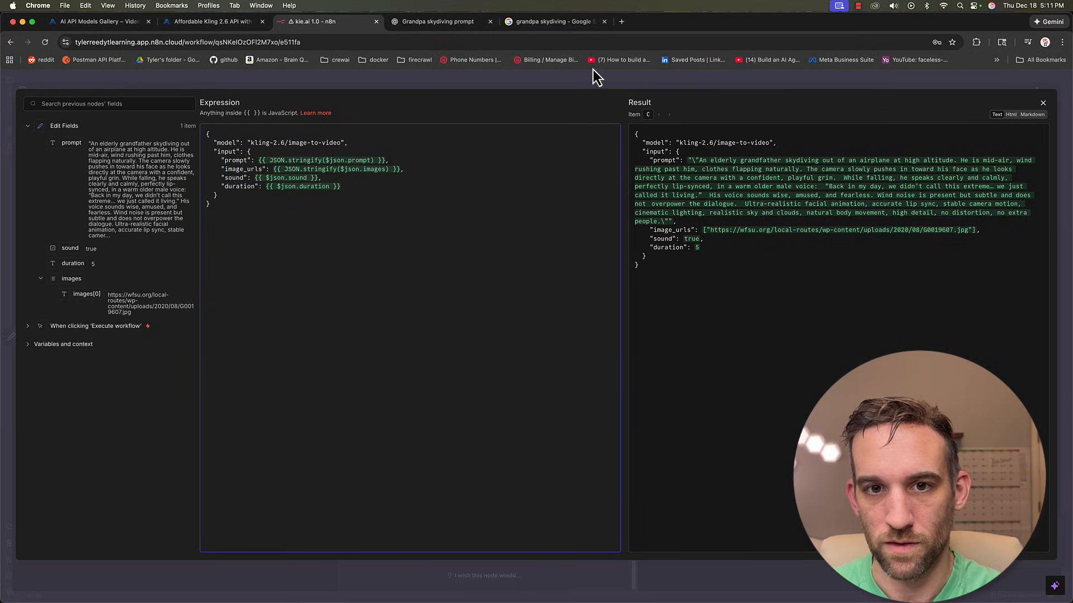
left_click(593, 76)
Execute the HTTP Request step again and check the message returned in its output
left_click(604, 110)
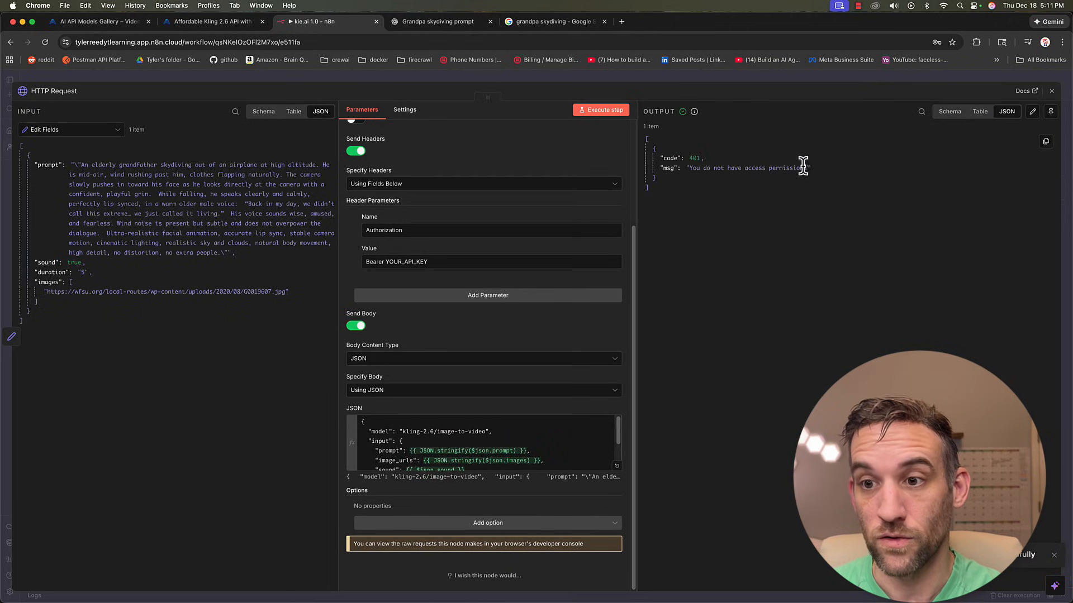
left_click_drag(802, 166, 692, 166)
left_click_drag(690, 165, 690, 165)
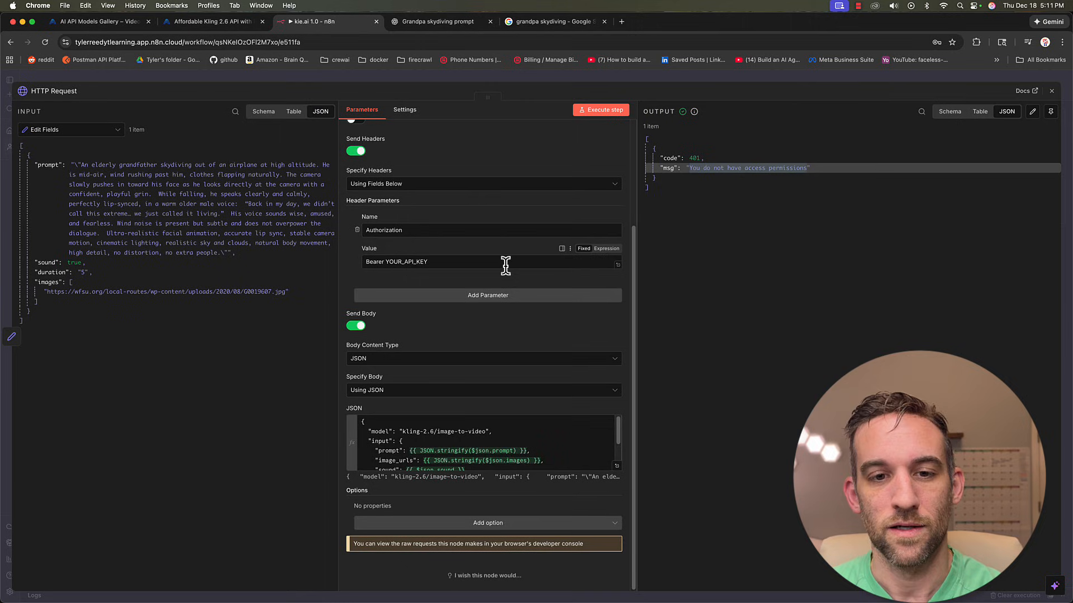
Switch to kie.ai, load its home page and open the account's Market area to look for where API keys are kept
double_click(399, 263)
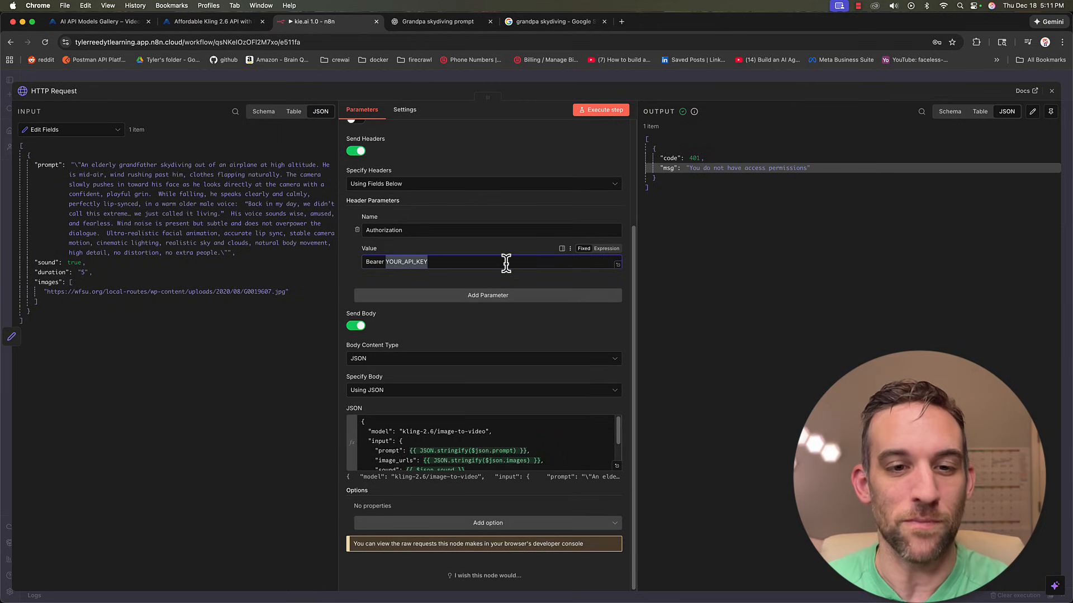
left_click(79, 23)
scroll(208, 252, "up", 3)
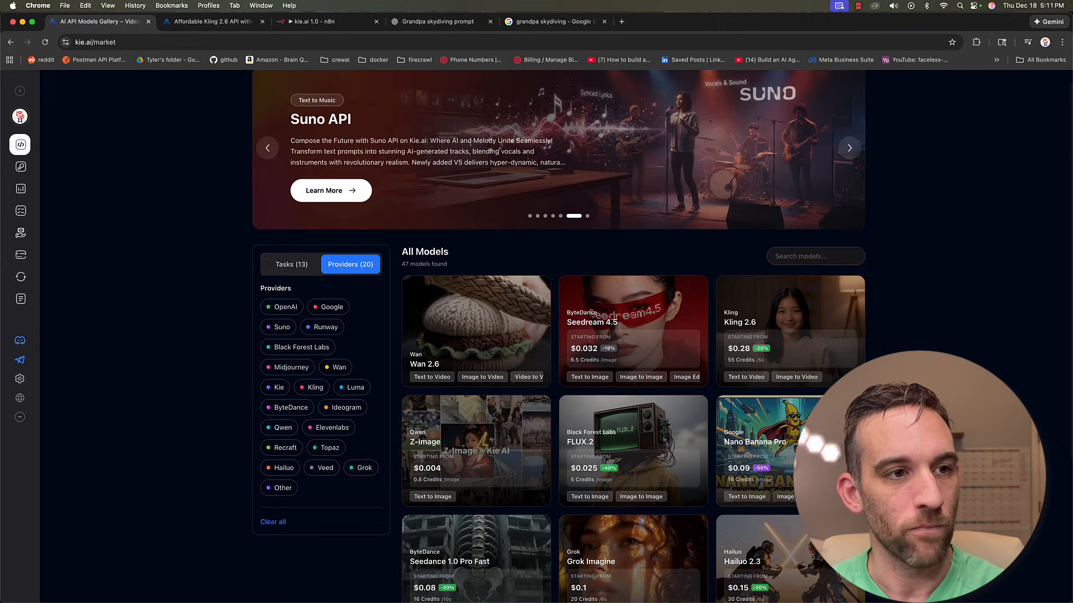
left_click(135, 44)
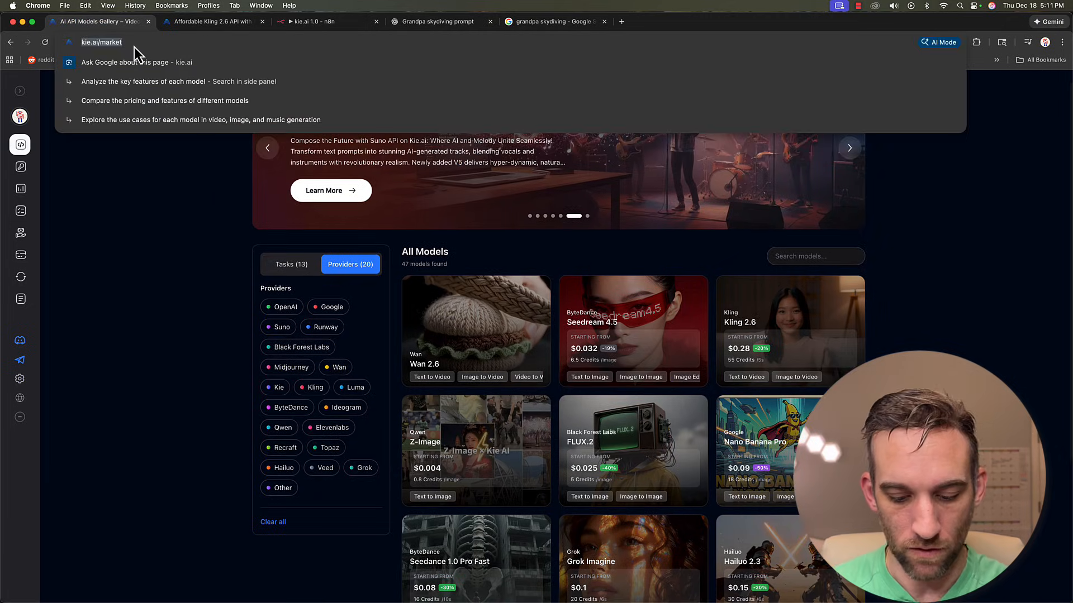
type("kie.ai")
key("Return")
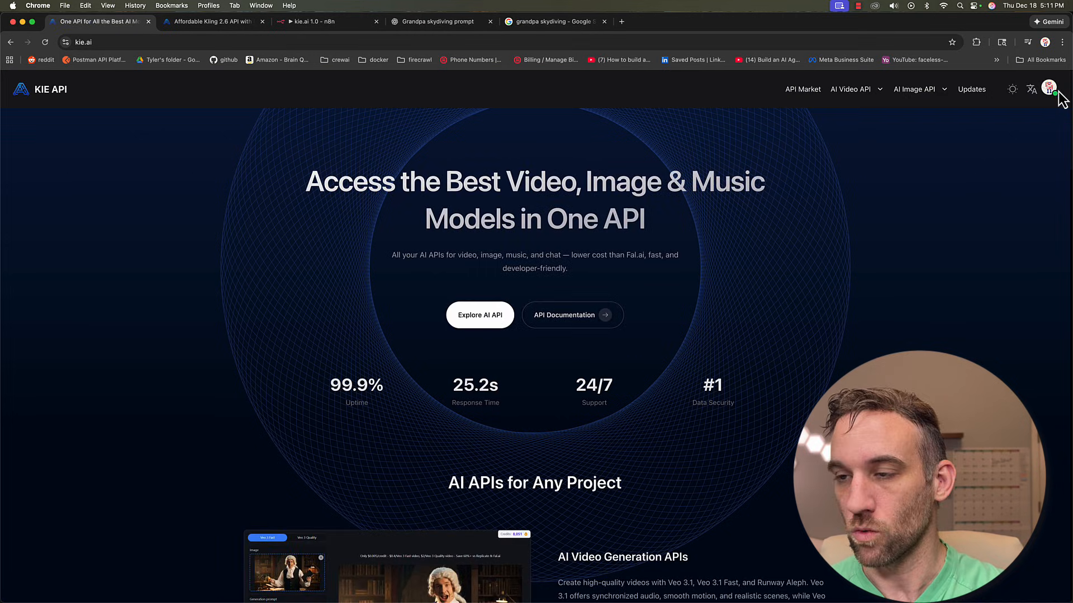
left_click(1052, 90)
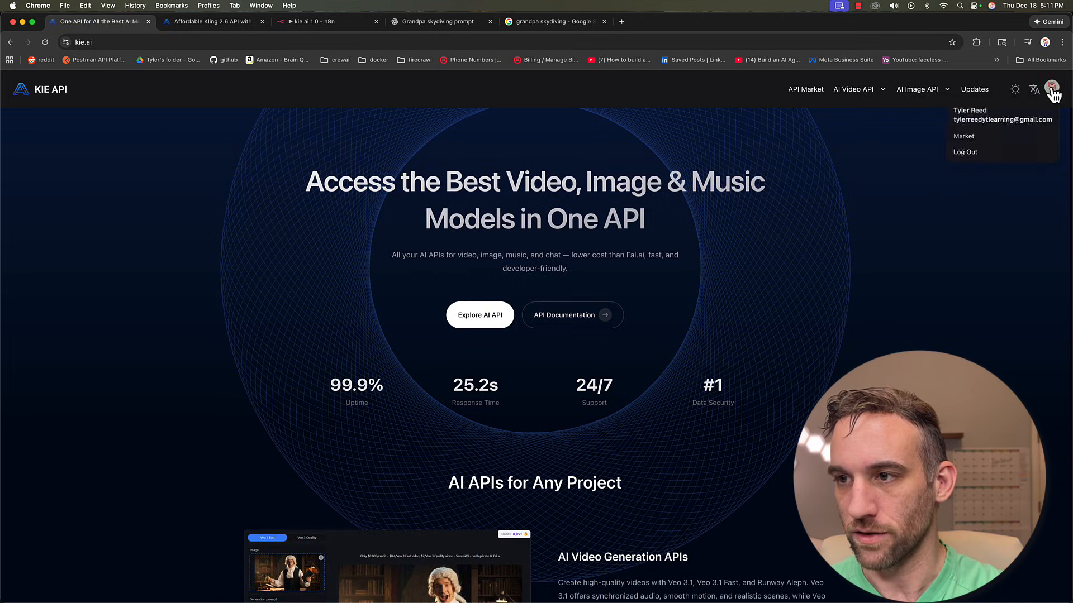
left_click(974, 138)
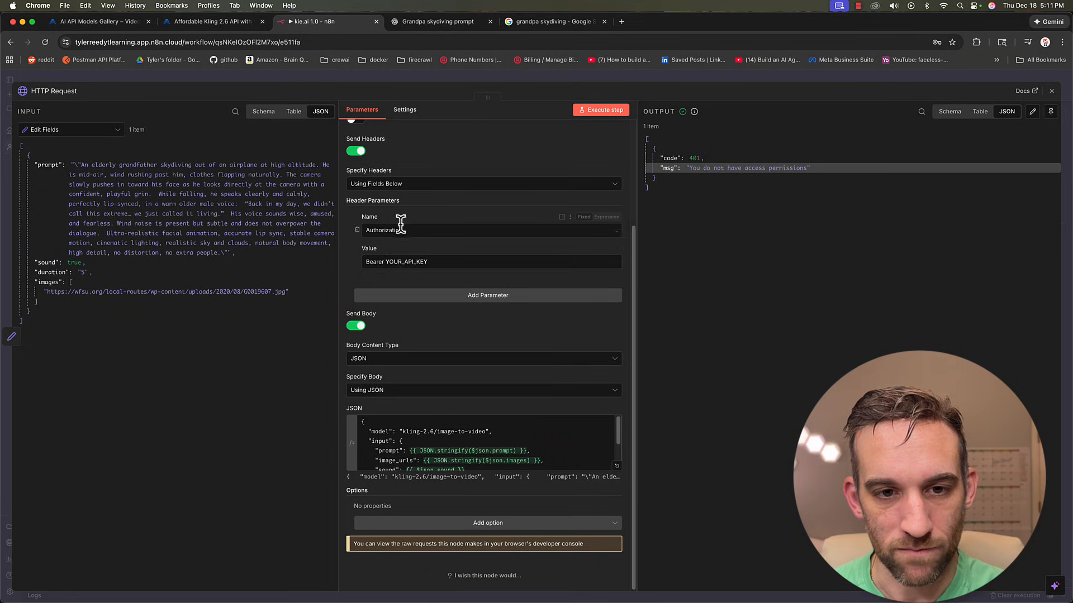
Return to n8n and set the HTTP Request node's authentication to Generic Credential Type with Header Auth
scroll(464, 305, "up", 1)
scroll(464, 305, "up", 5)
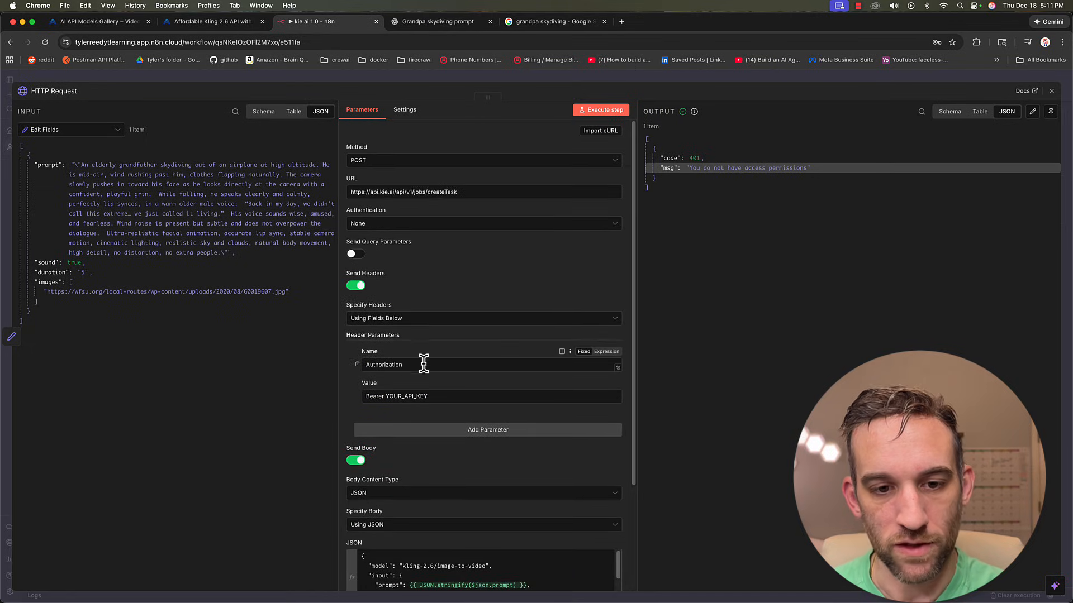
double_click(412, 396)
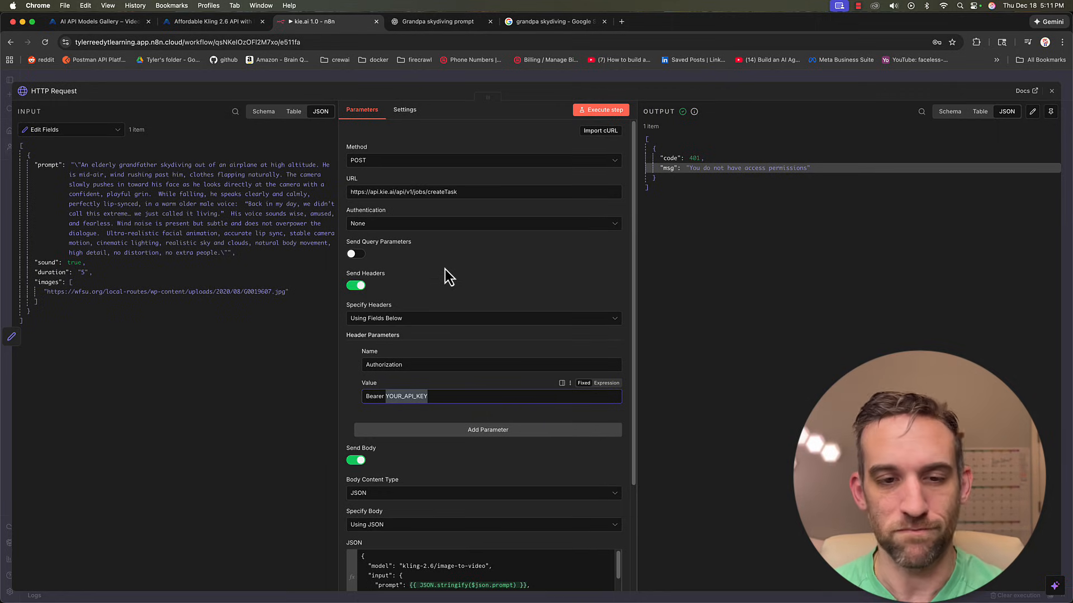
left_click(492, 223)
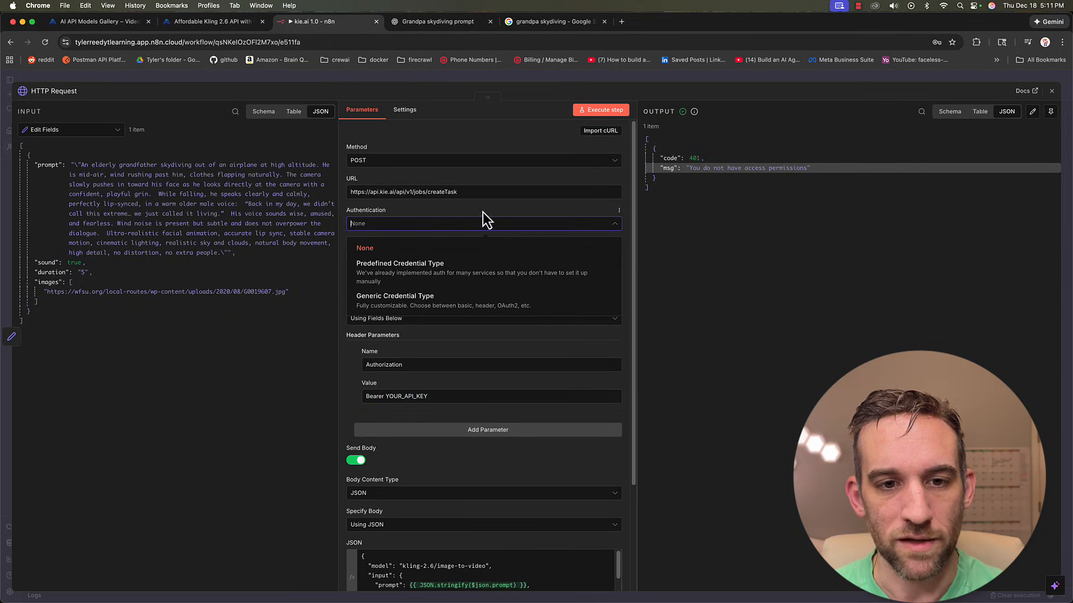
left_click(453, 302)
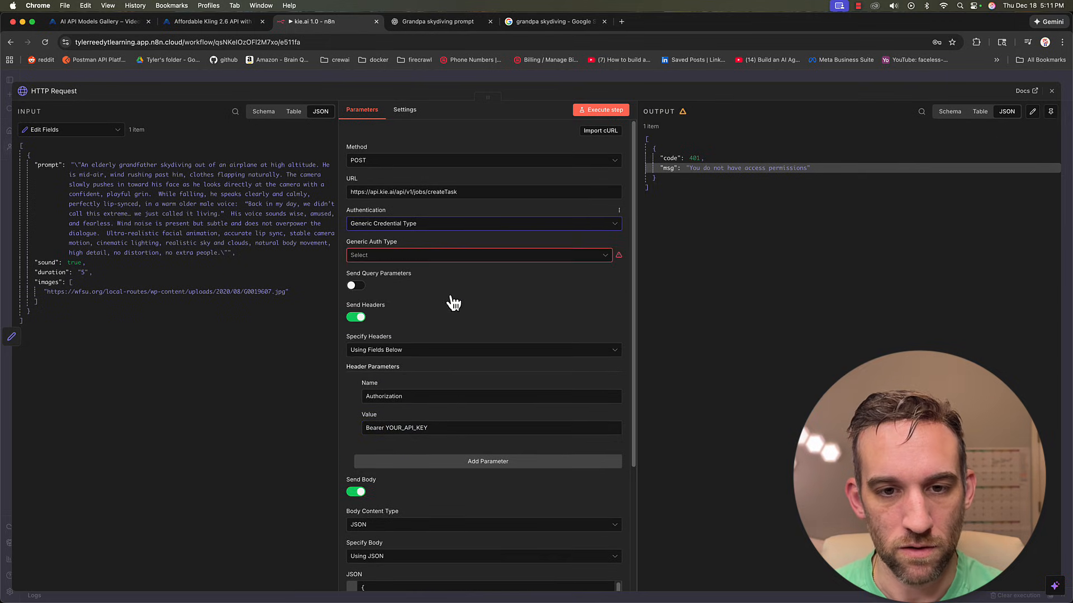
left_click(474, 258)
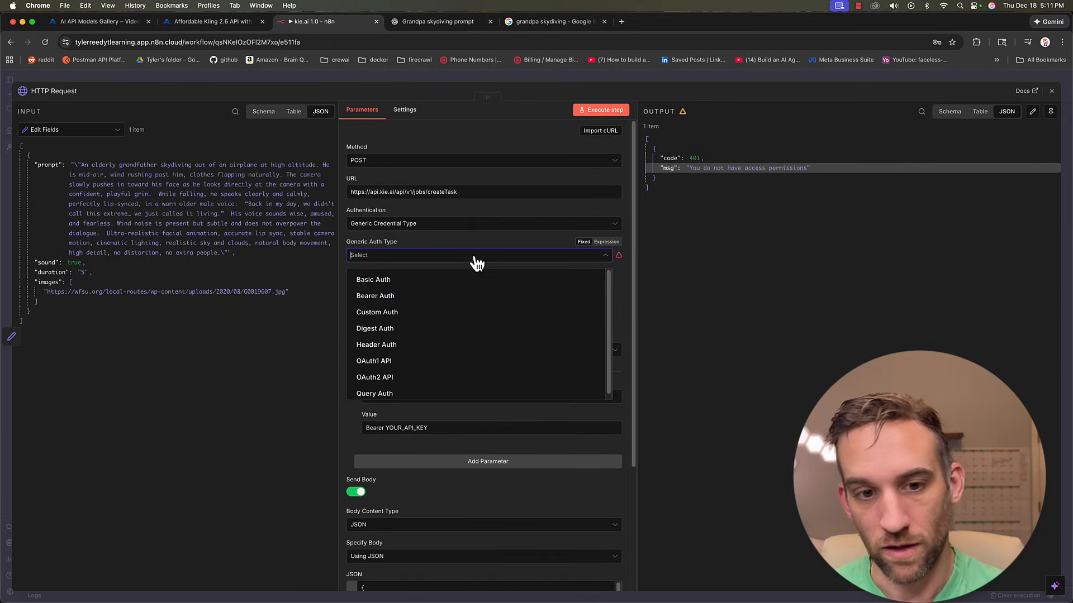
left_click(423, 345)
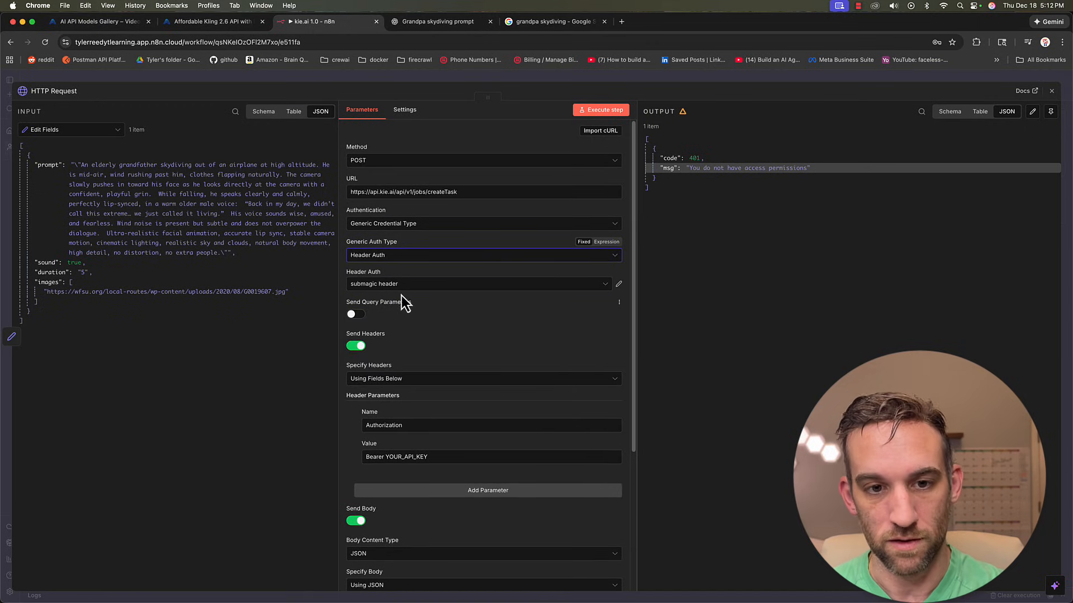
left_click(567, 288)
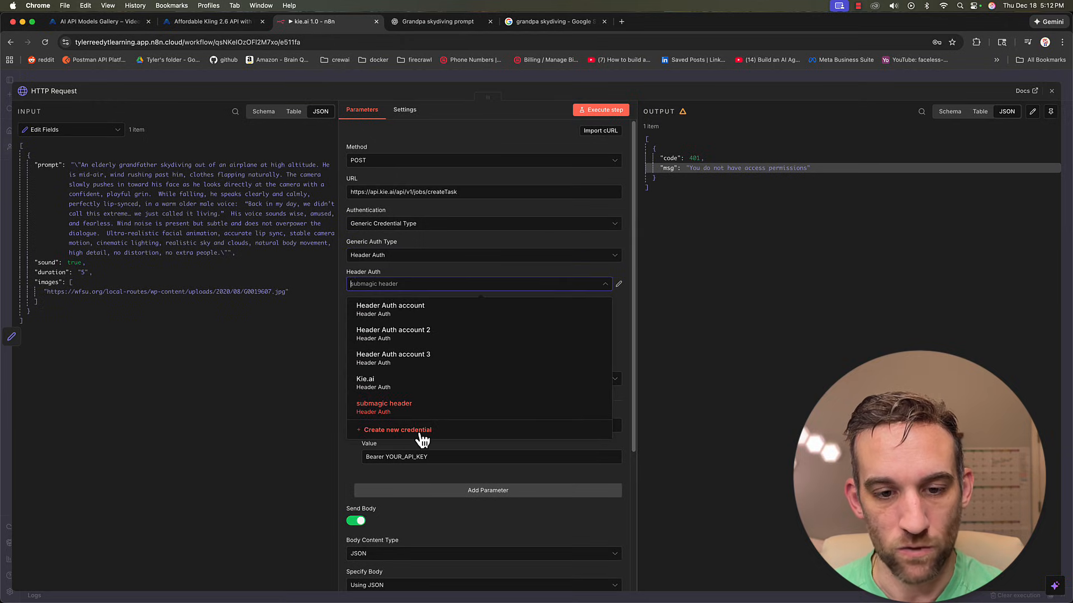
left_click(397, 430)
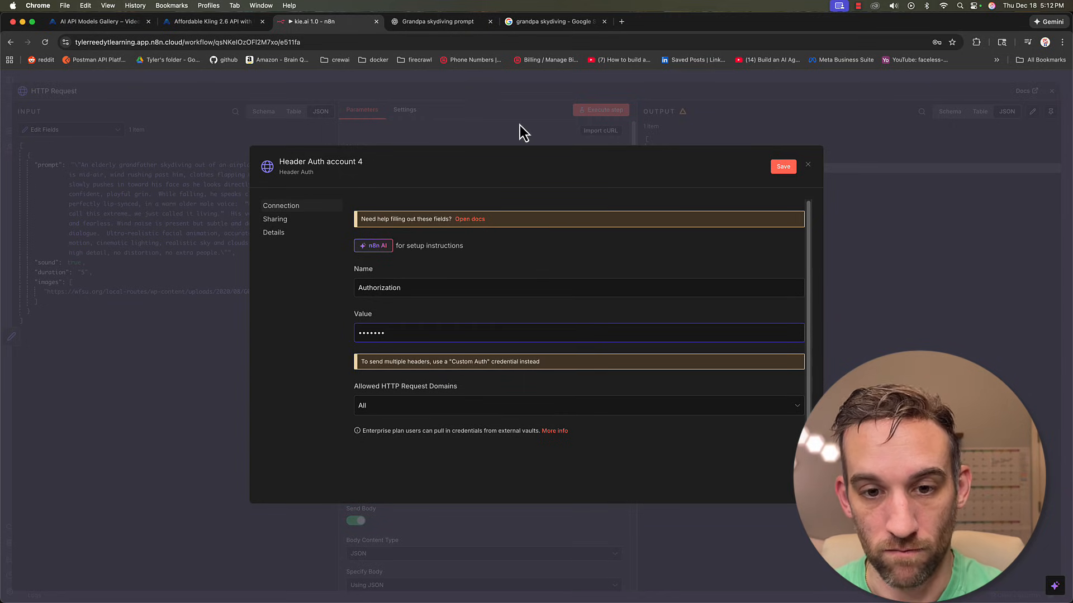
left_click(340, 162)
type("kie.ai")
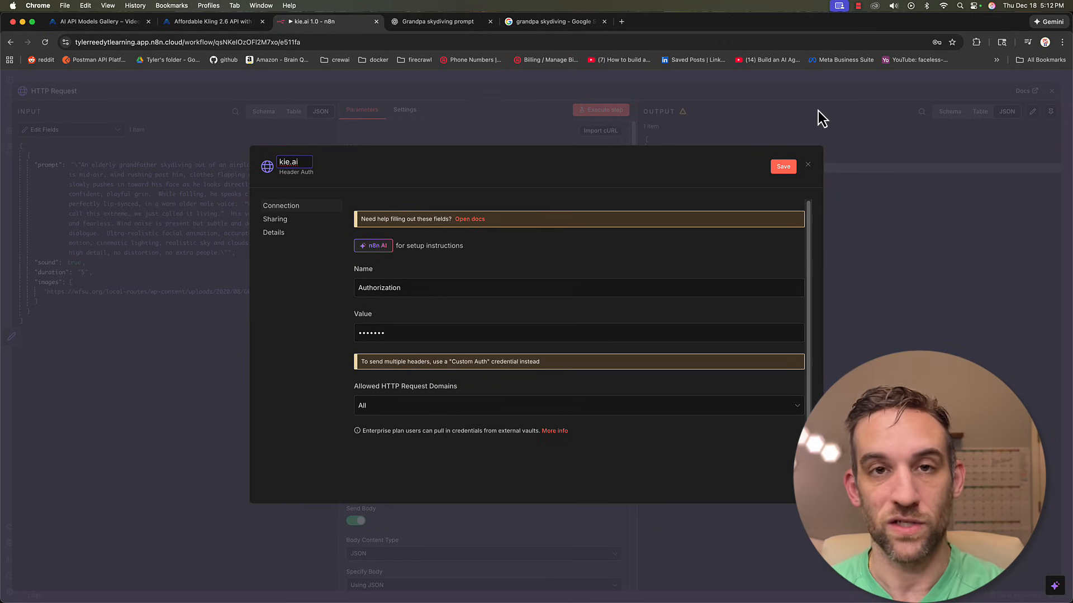
left_click(808, 165)
Use the existing Kie.ai header credential with Send Headers turned off, and execute the step to check its output message
scroll(440, 300, "down", 2)
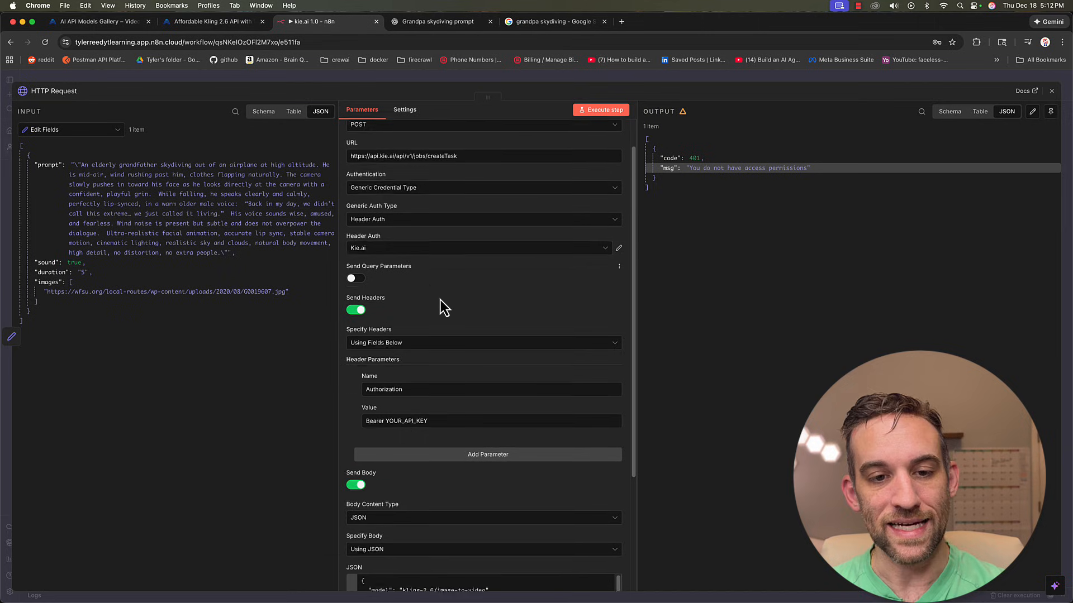
left_click(356, 294)
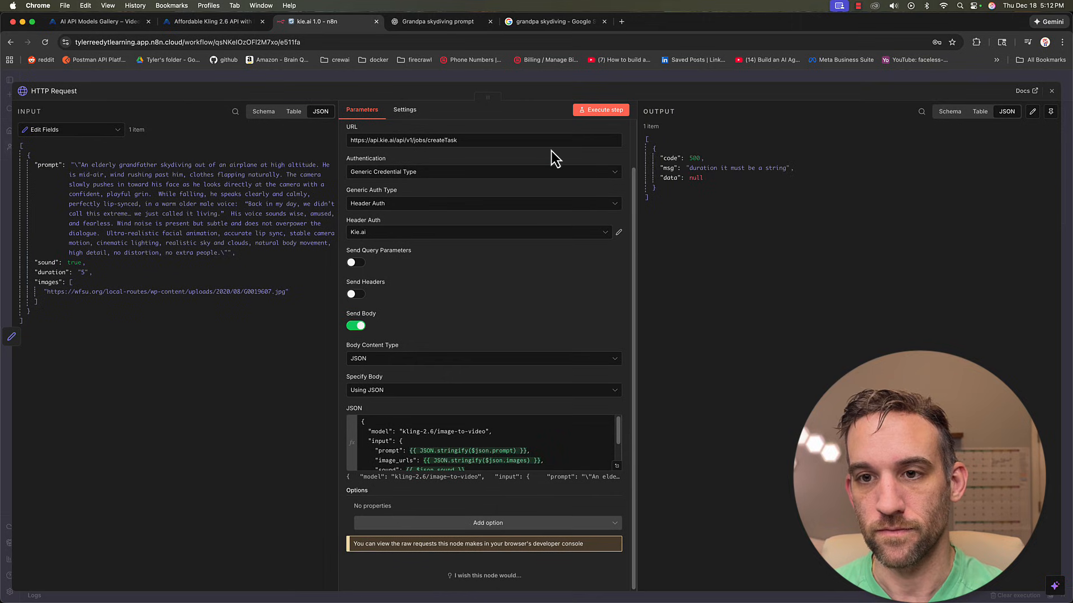
left_click_drag(790, 168, 688, 158)
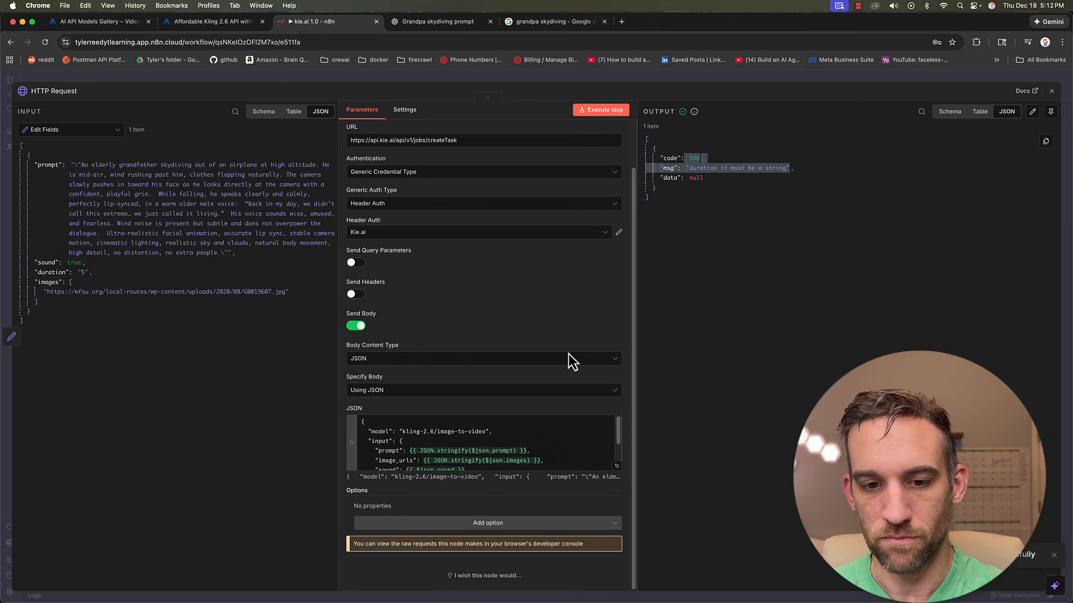
Wrap $json.duration in JSON.stringify() in the JSON body expression, then execute the HTTP Request step and return to the canvas
scroll(475, 431, "down", 3)
left_click(467, 436)
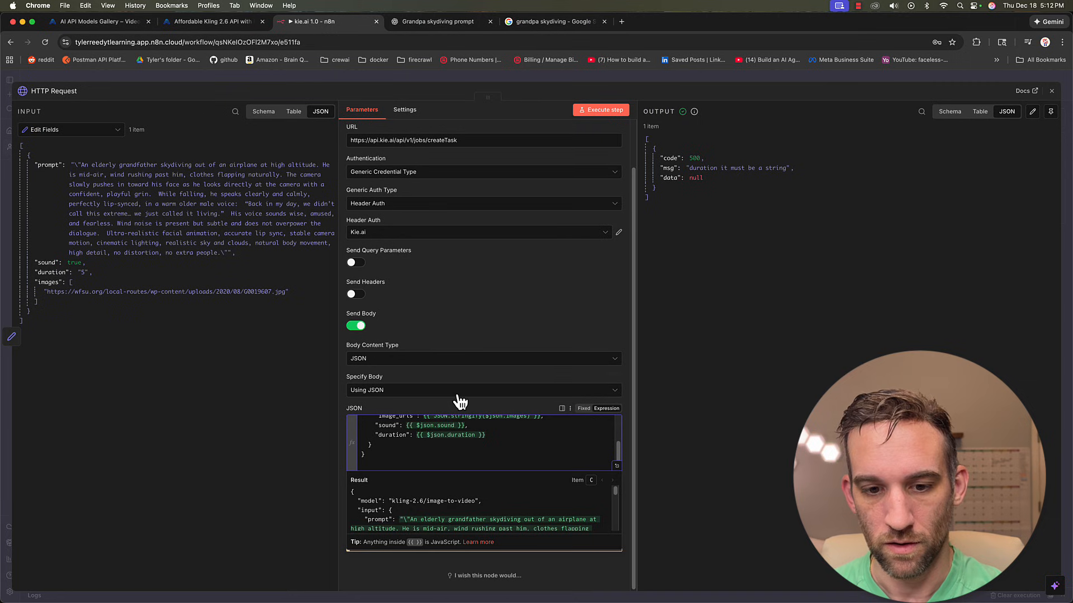
left_click(617, 468)
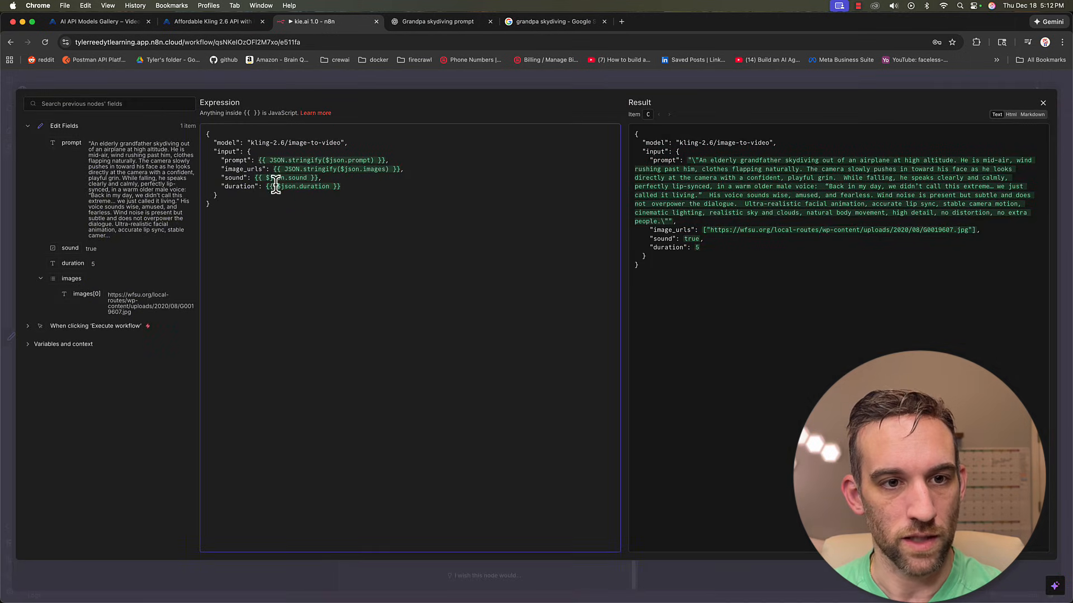
left_click_drag(283, 168, 338, 169)
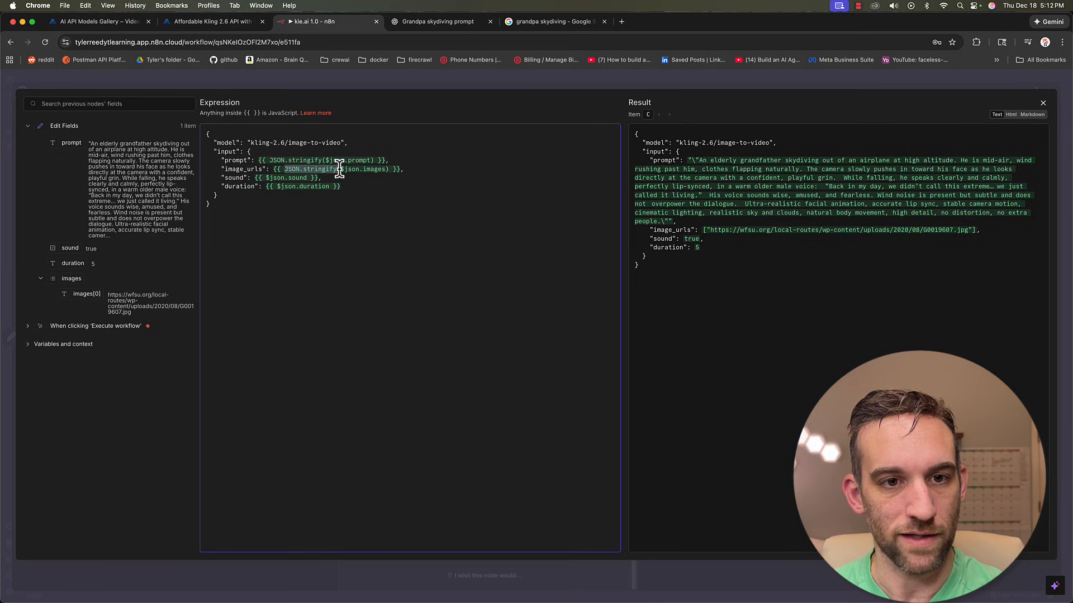
left_click(277, 186)
type("JSON.stringify(")
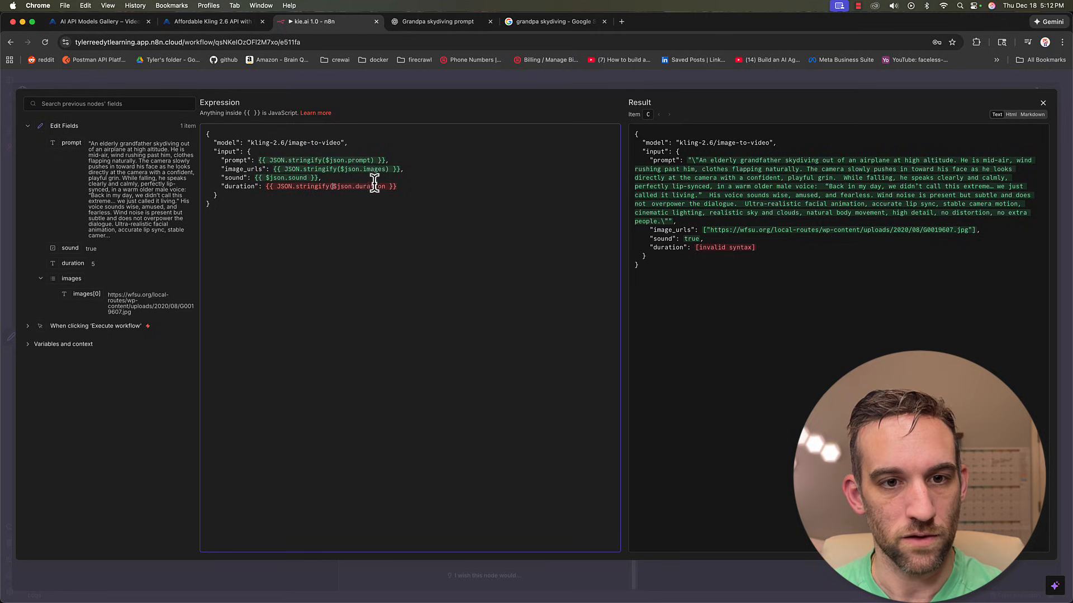
left_click(386, 186)
type(")")
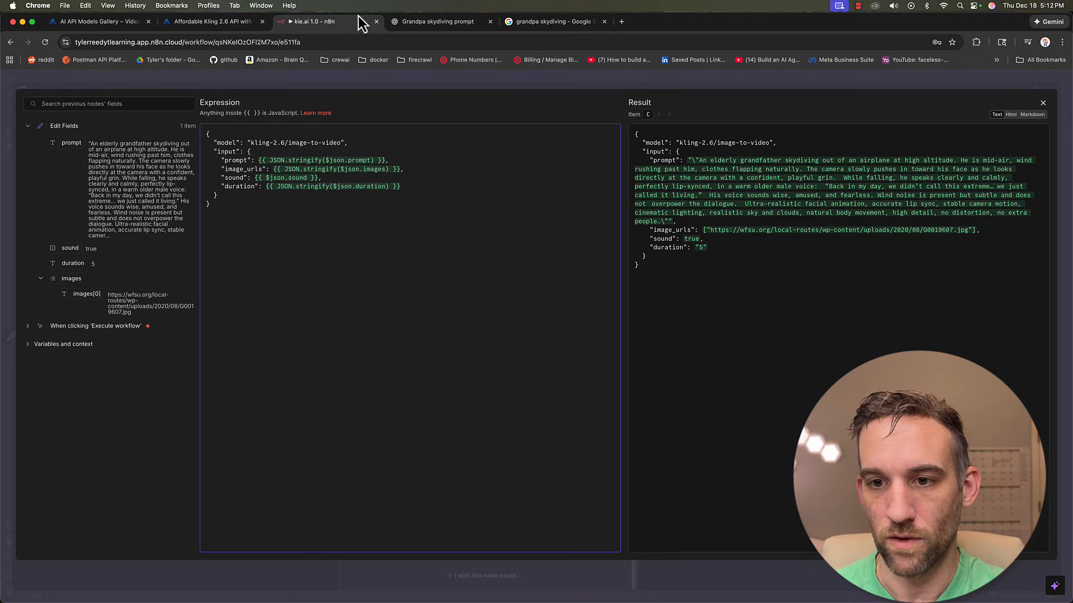
left_click(515, 86)
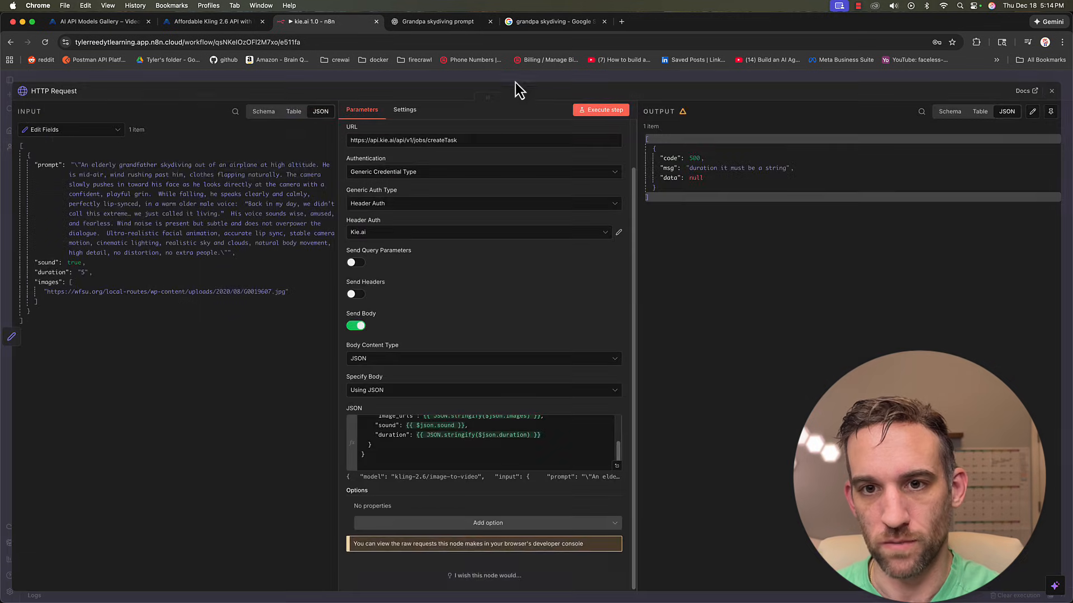
left_click(601, 110)
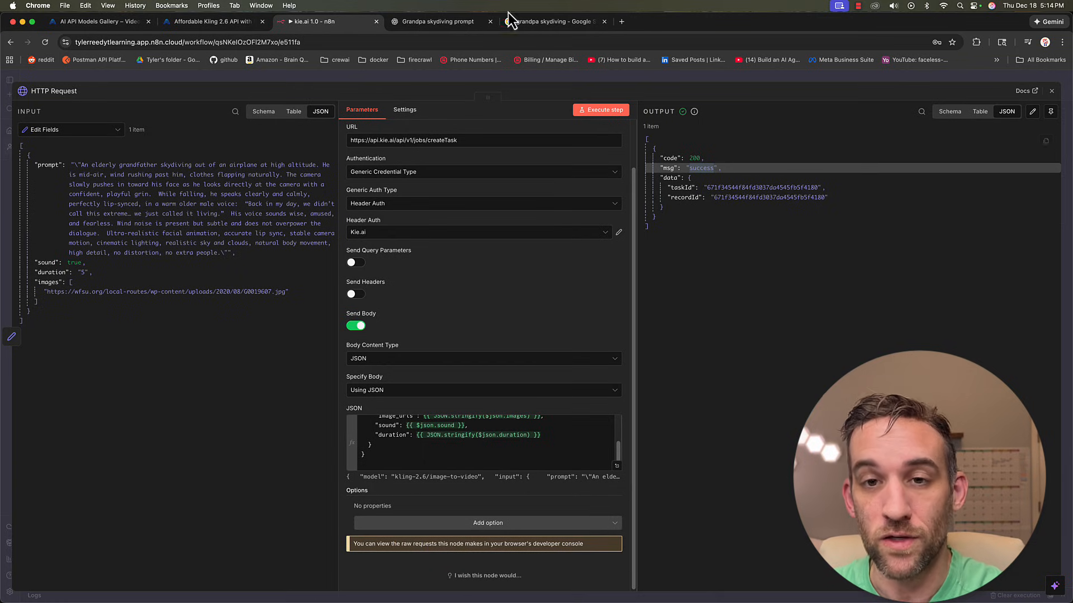
left_click(484, 79)
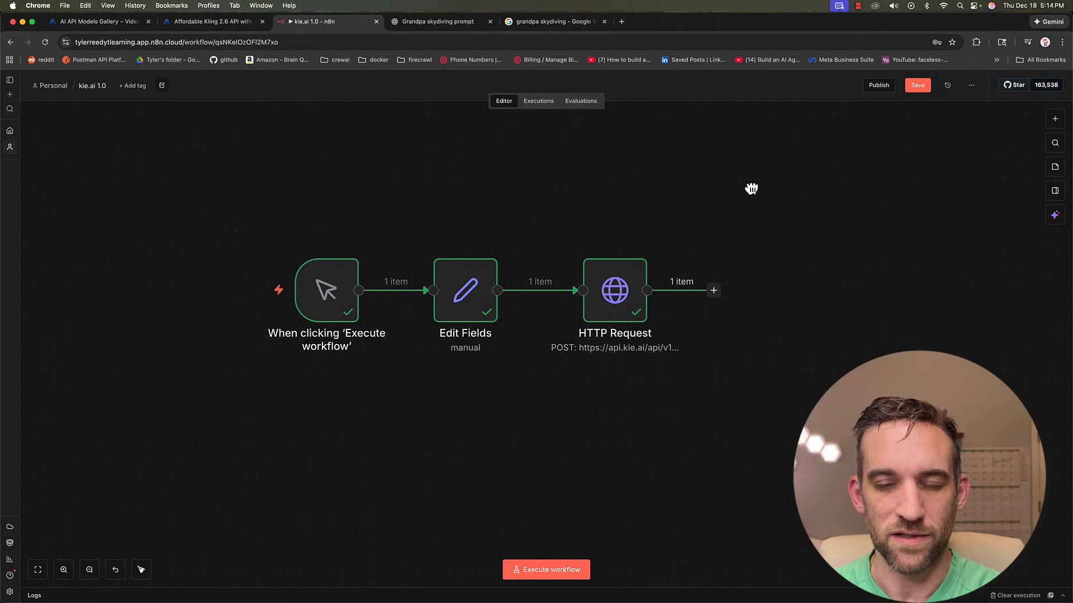
Add a Wait node after the HTTP Request node, resuming after a time interval in seconds, and return to the canvas
left_click_drag(749, 184, 614, 191)
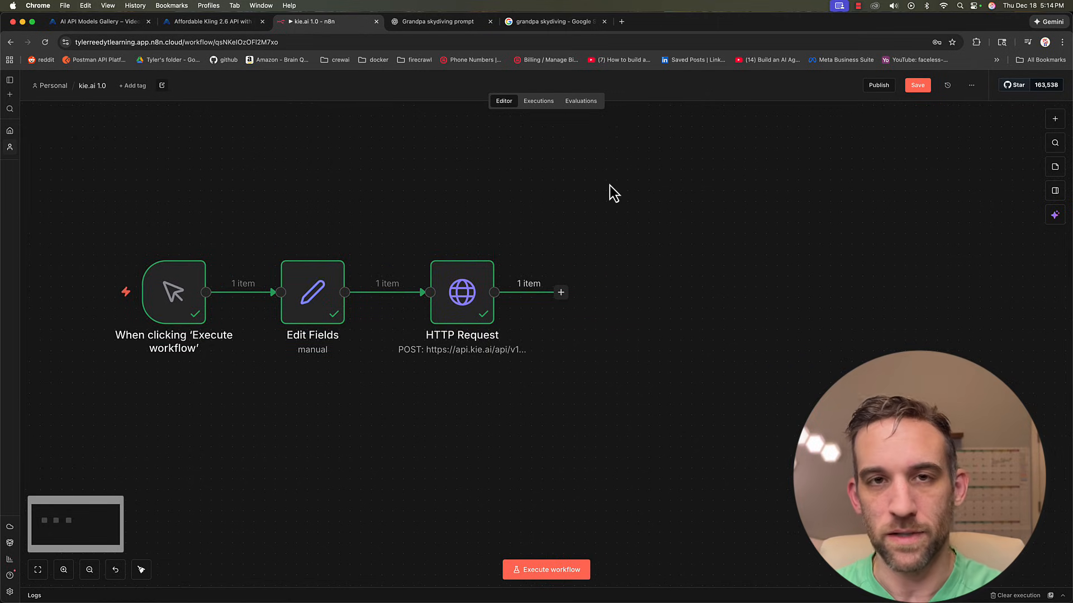
left_click(558, 287)
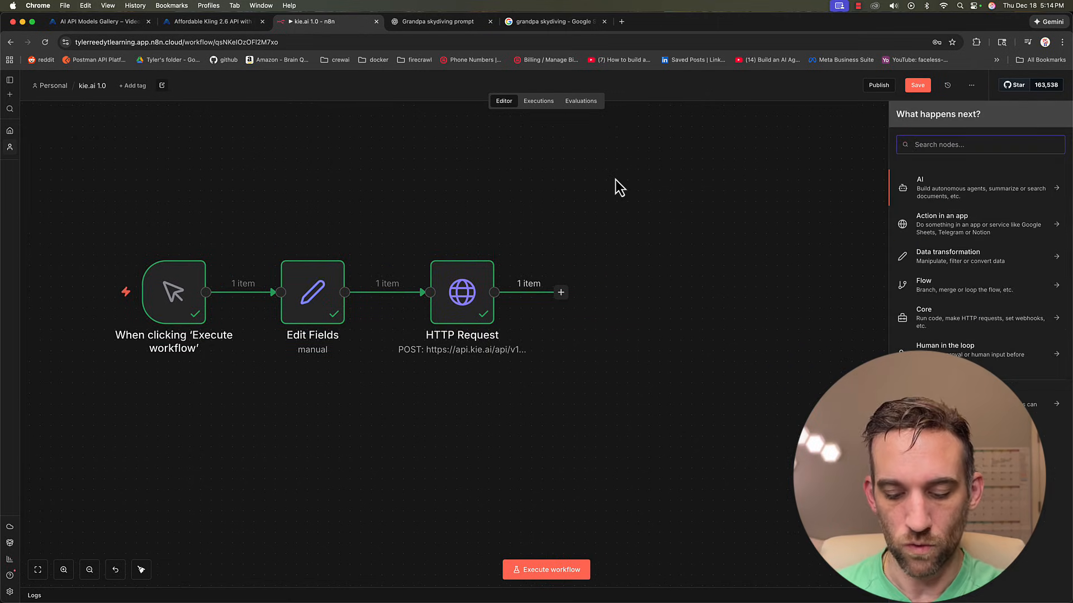
type("wait")
key("Return")
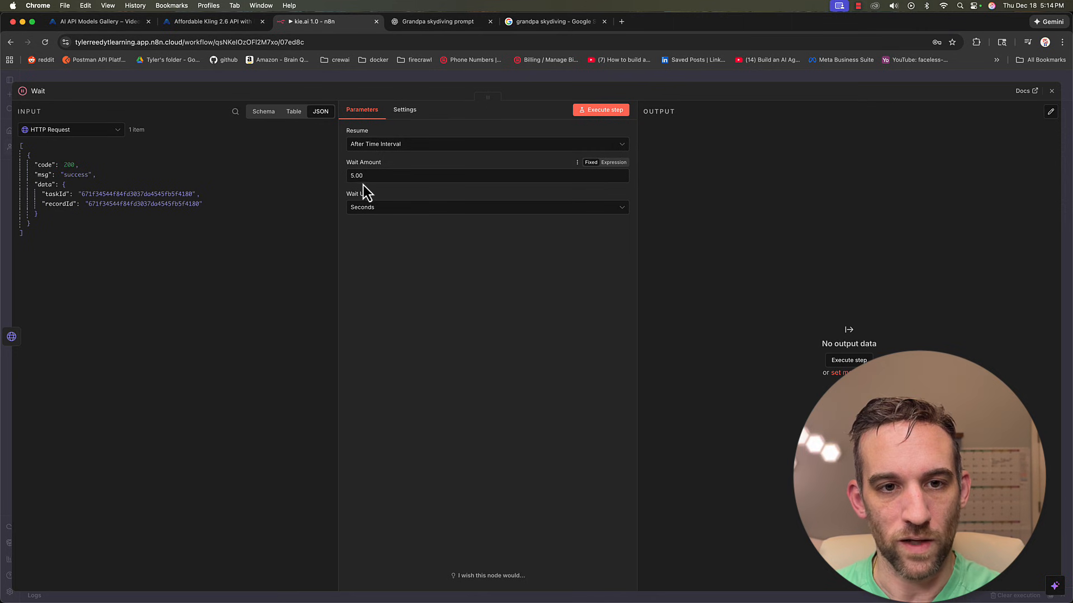
left_click_drag(363, 176, 344, 152)
left_click(394, 75)
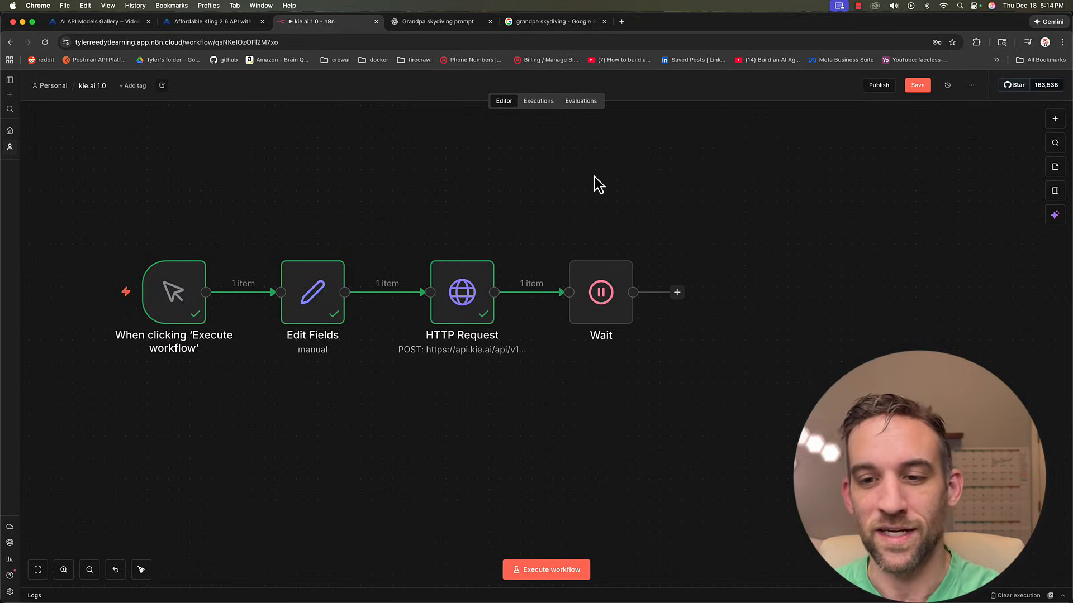
Add a second HTTP Request node after the Wait node
scroll(581, 232, "right", 2)
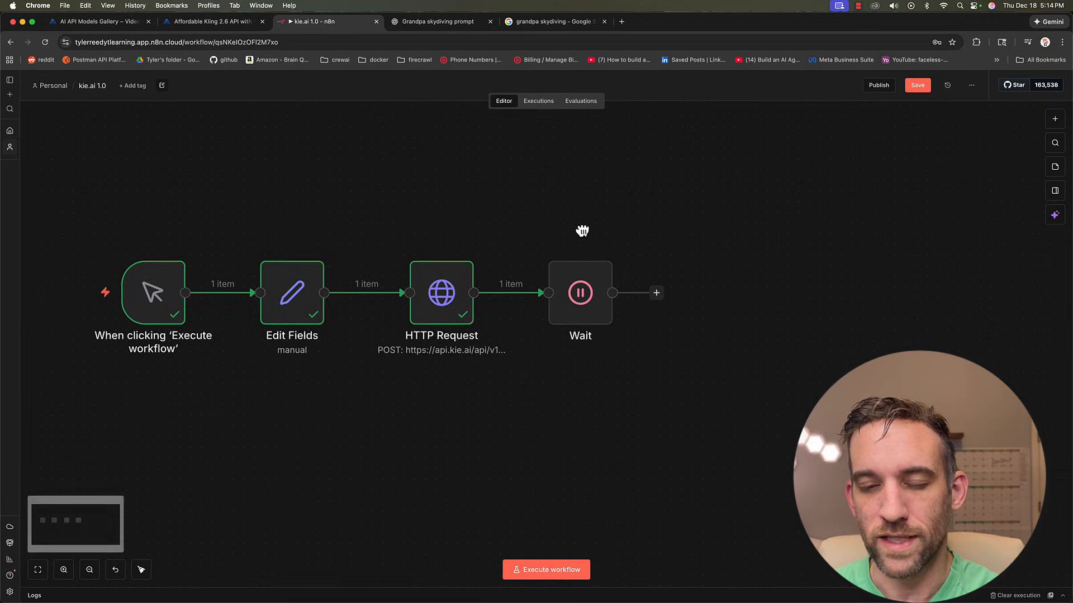
left_click_drag(587, 212, 612, 221)
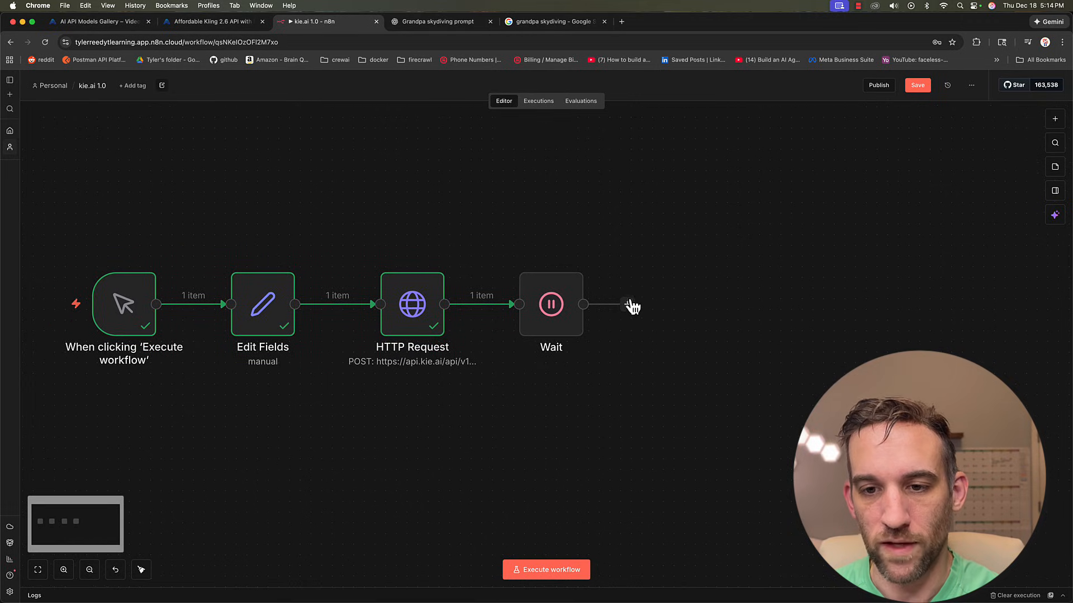
left_click(628, 304)
type("http")
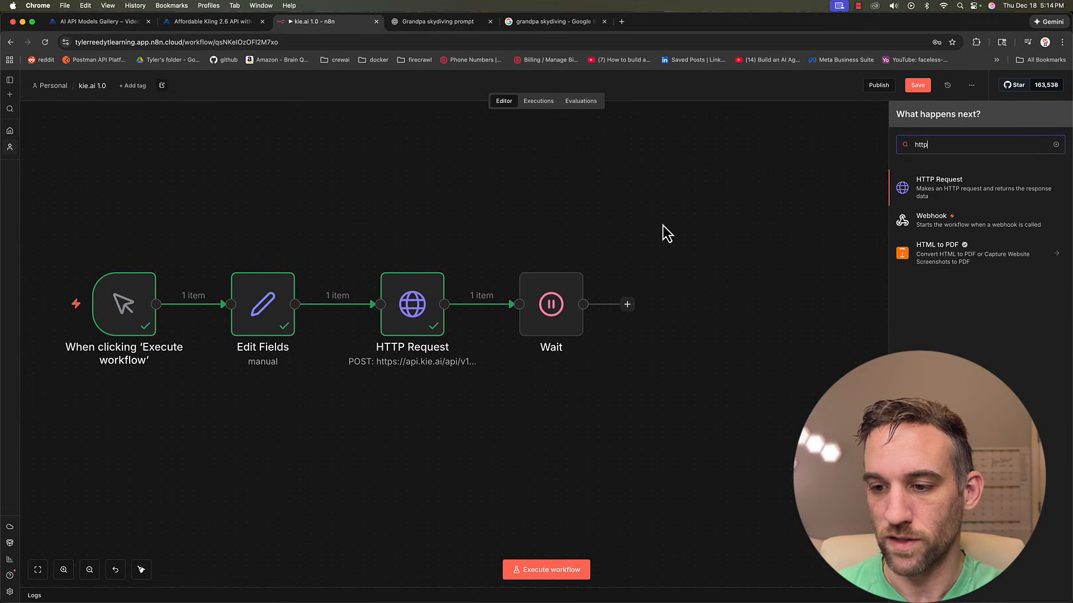
key("Return")
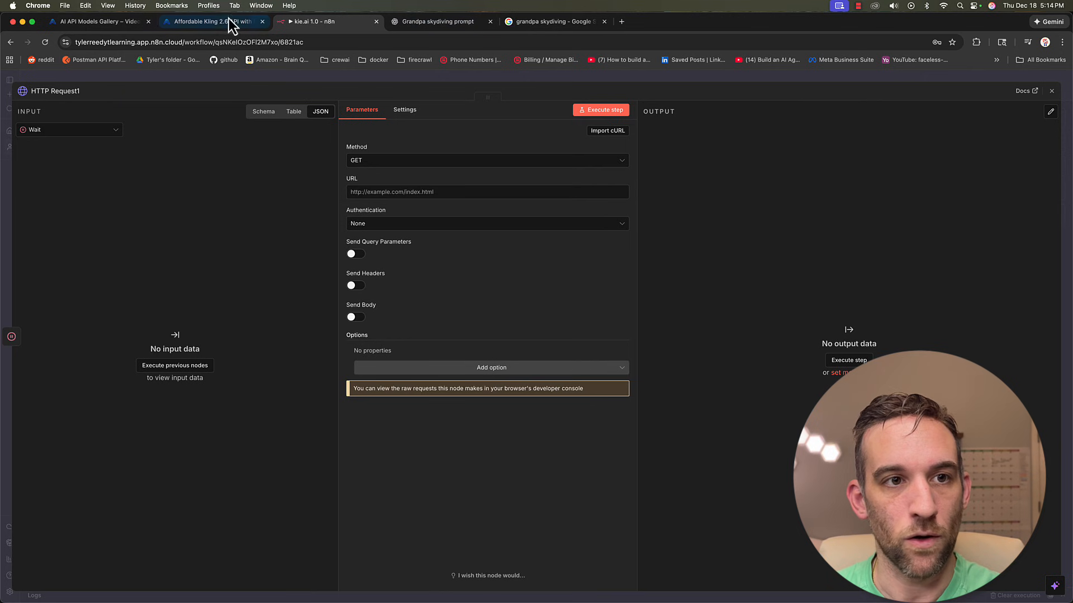
Switch to the Kling 2.6 image-to-video API page and copy the cURL request example of the Query Task endpoint
left_click(91, 21)
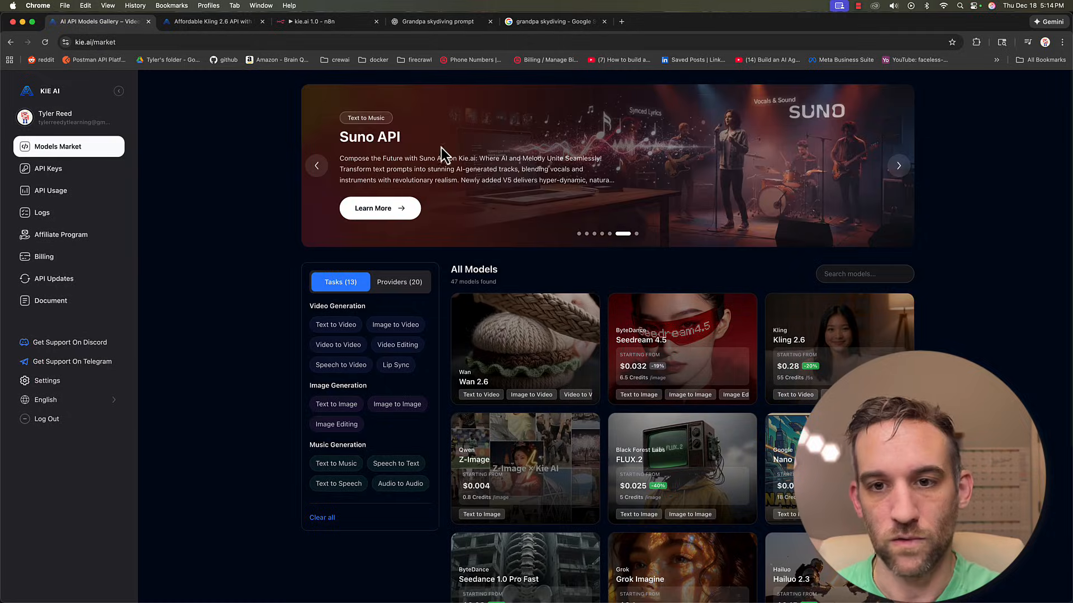
left_click(217, 24)
scroll(550, 237, "up", 15)
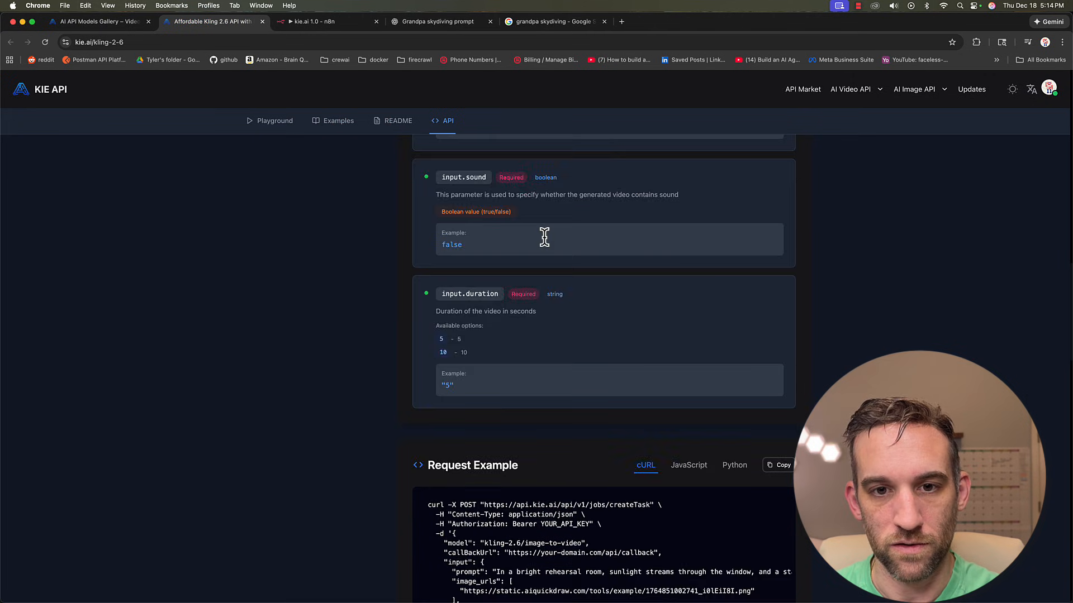
scroll(549, 247, "up", 2)
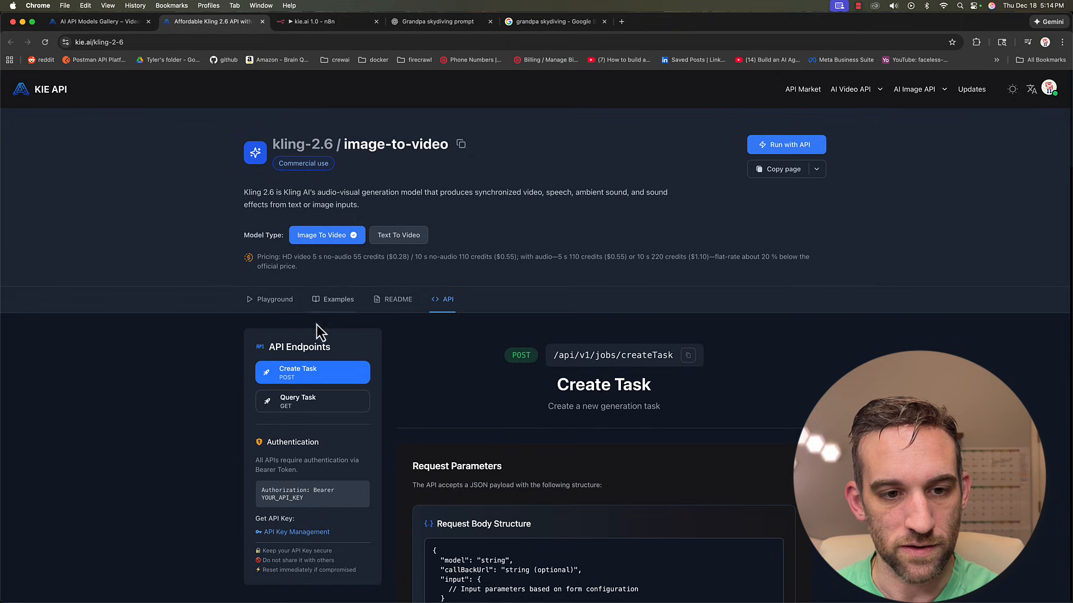
left_click(312, 409)
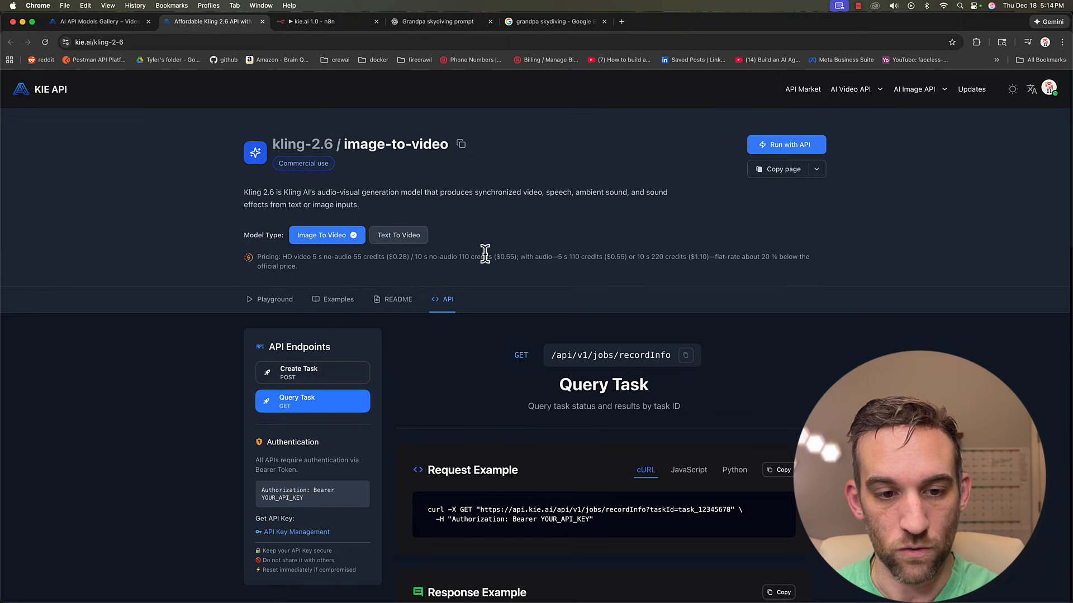
scroll(537, 215, "down", 1)
scroll(540, 206, "down", 5)
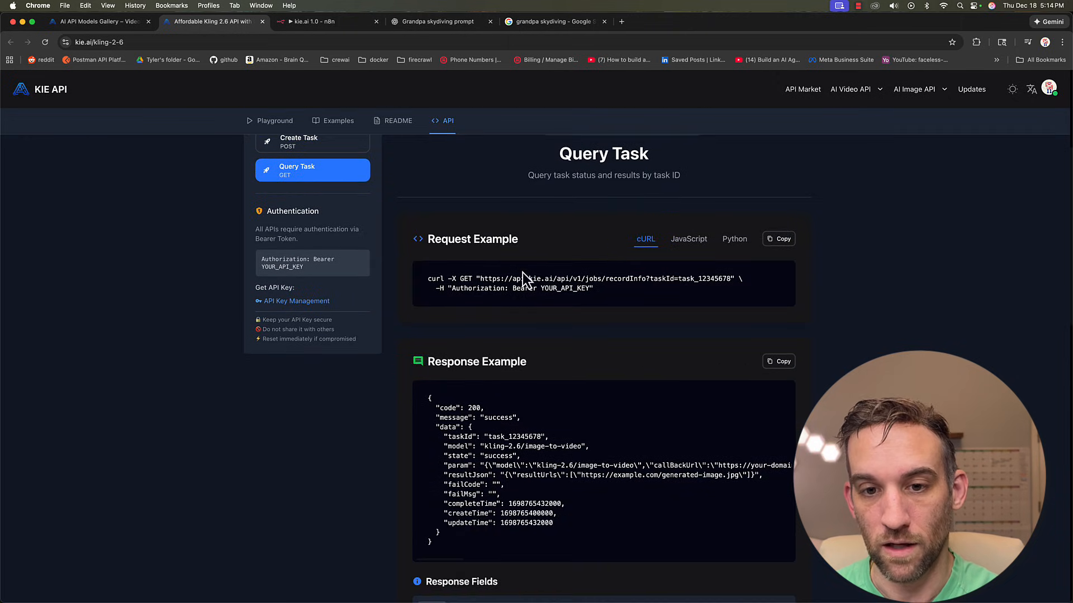
left_click(780, 239)
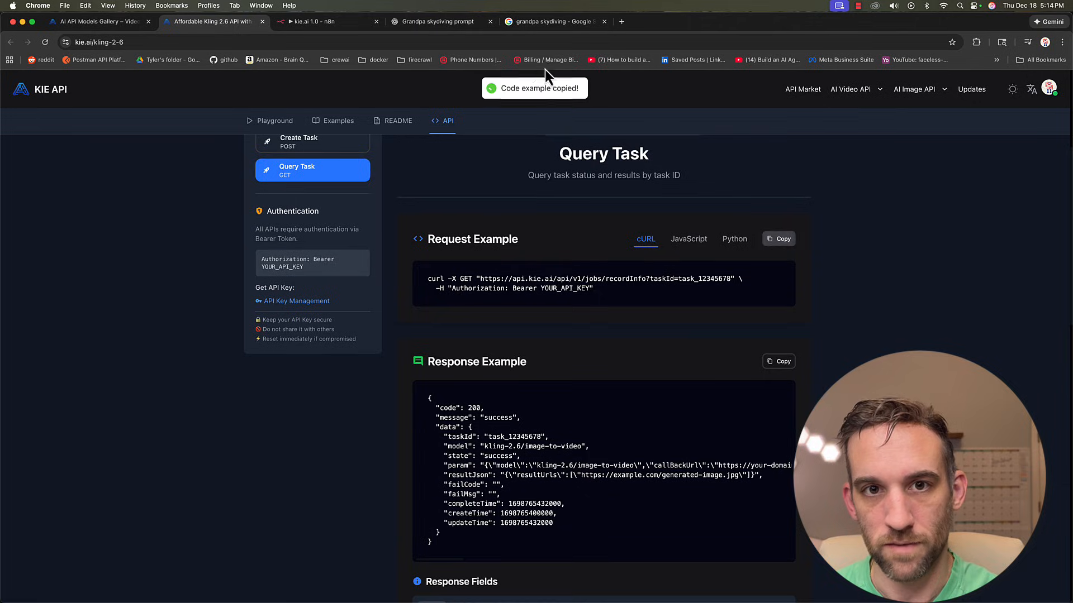
Return to the n8n workflow and import the copied cURL command into the HTTP Request1 node
left_click(327, 22)
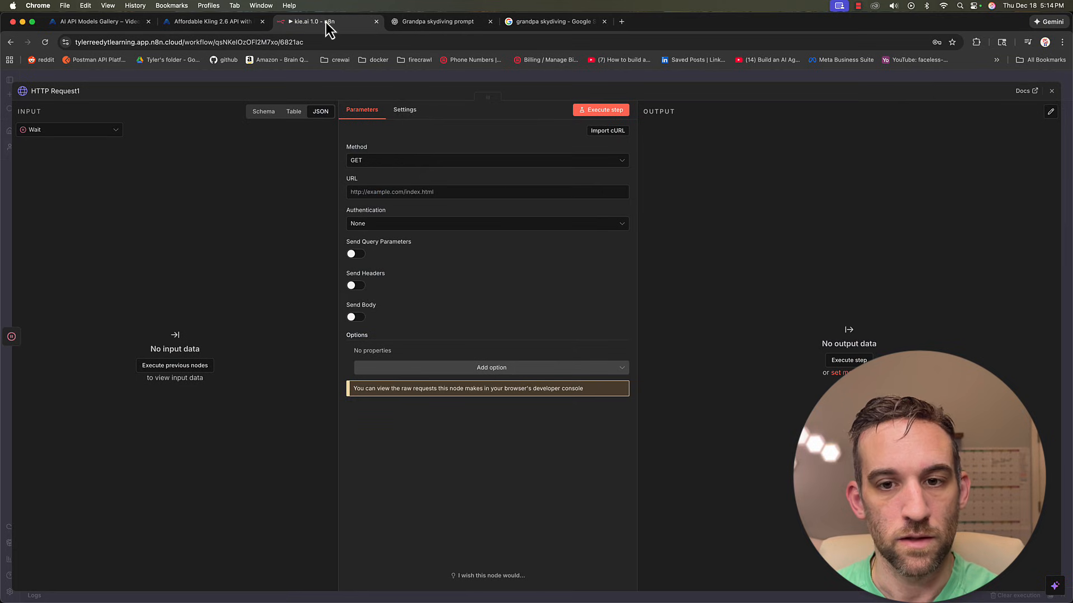
left_click(607, 130)
key("super+v")
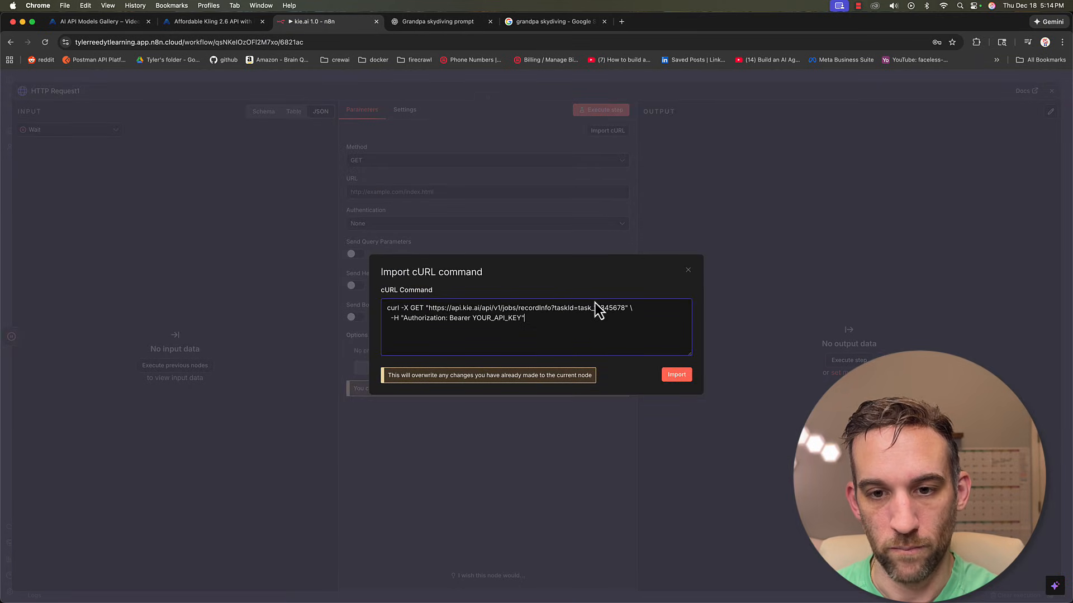
left_click(669, 380)
scroll(385, 196, "down", 1)
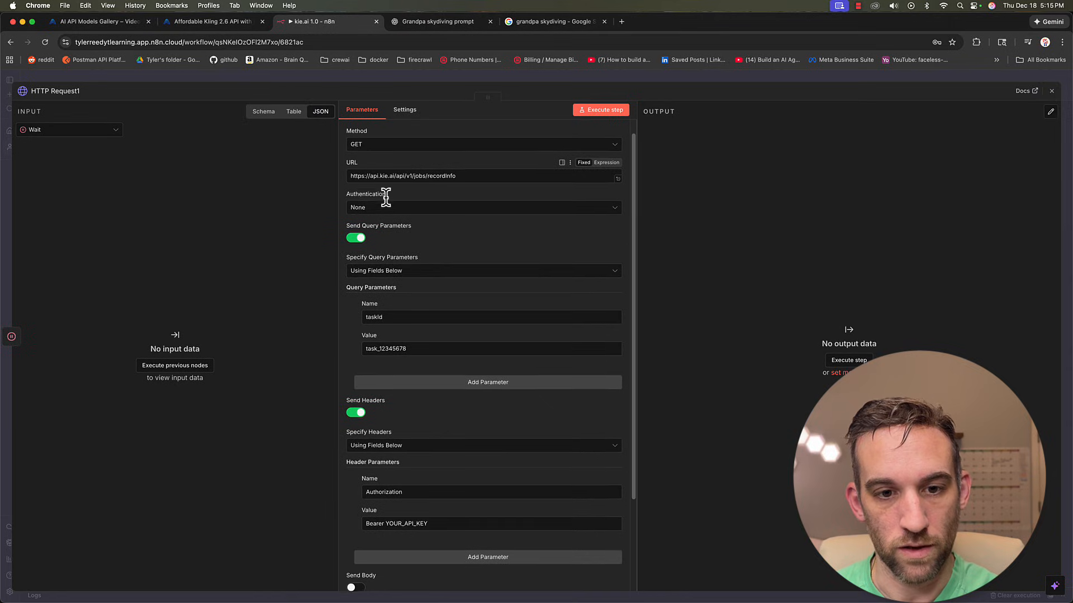
scroll(389, 258, "up", 1)
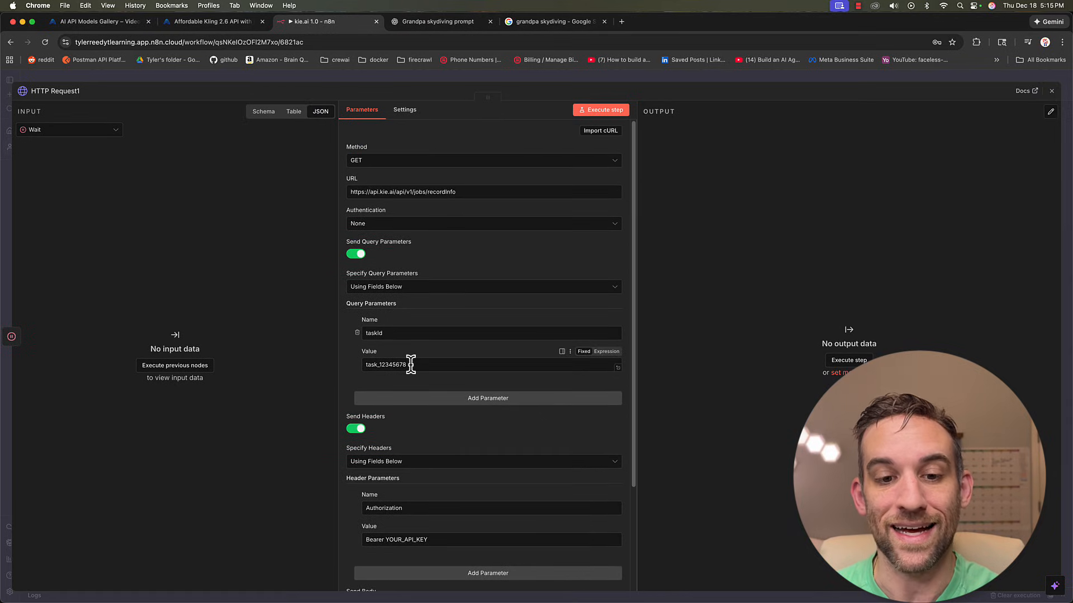
Go back to the canvas and execute the Wait node to supply input data for HTTP Request1
left_click_drag(410, 364, 366, 364)
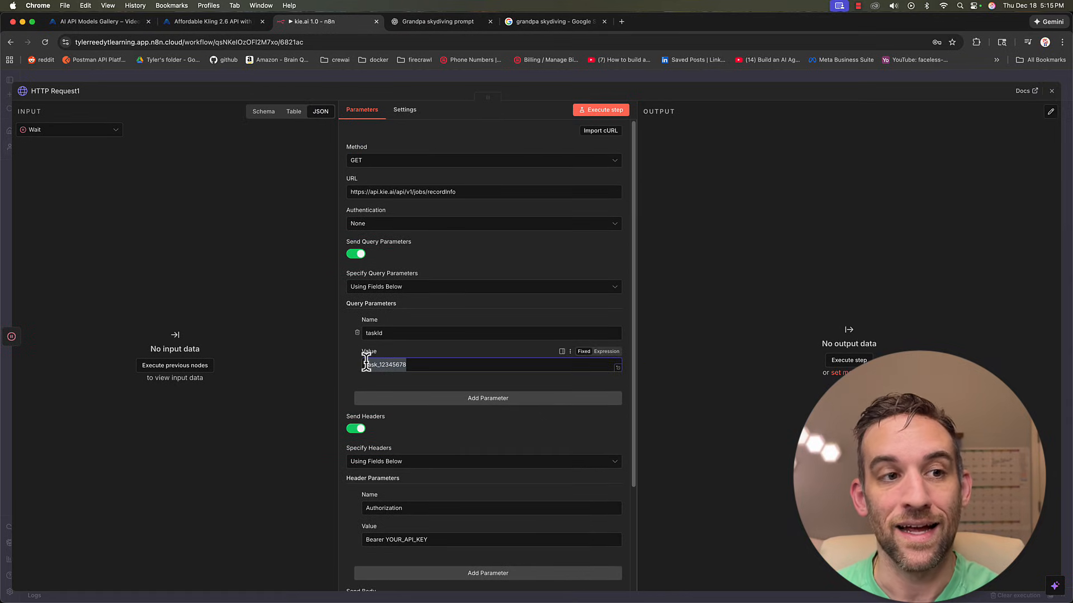
left_click(320, 77)
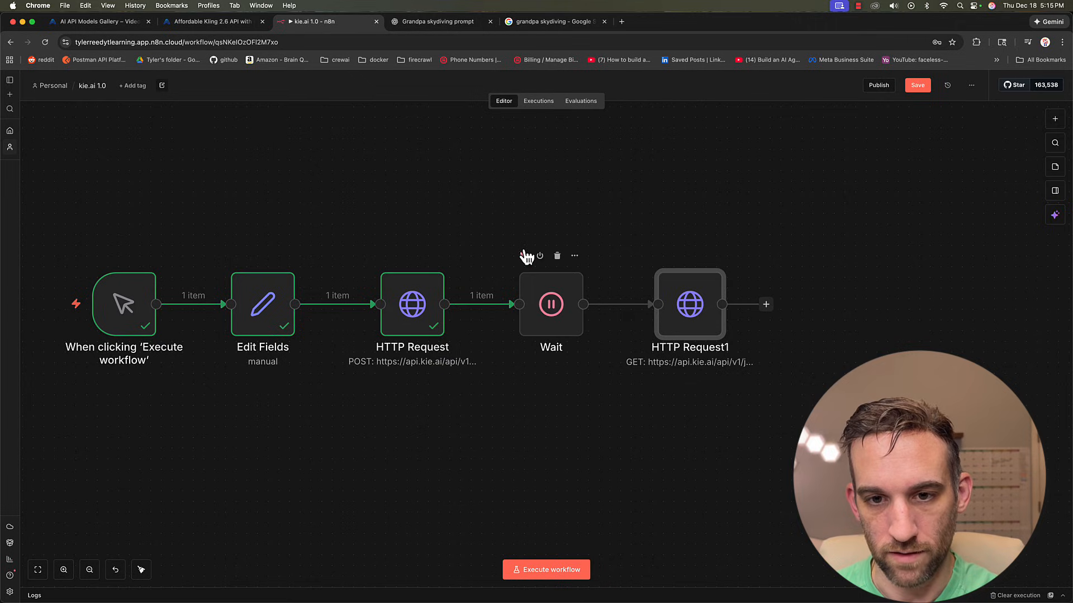
left_click(525, 255)
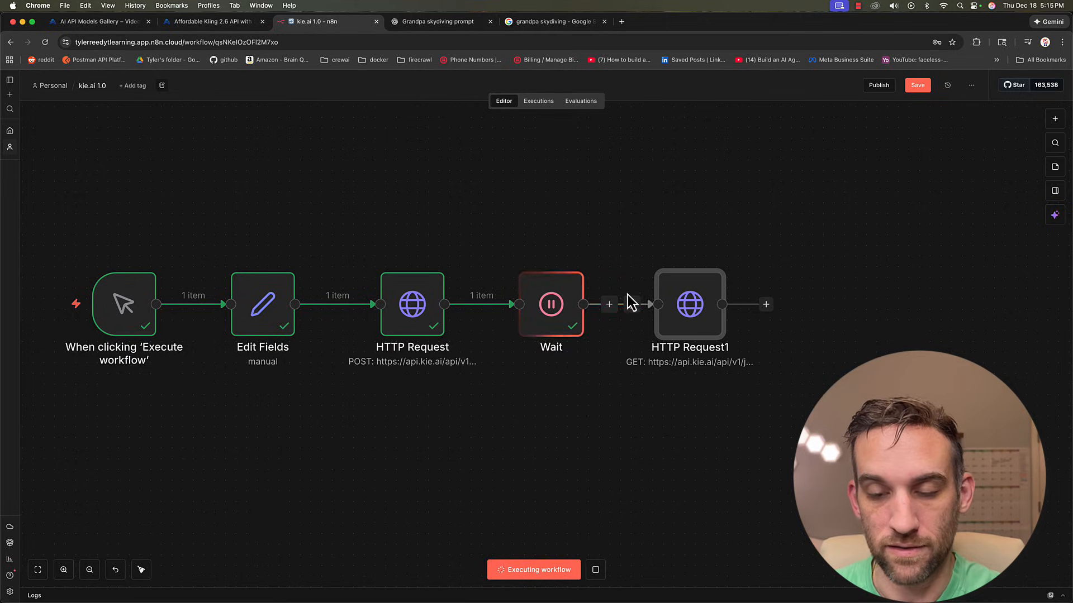
In HTTP Request1, replace the taskId query parameter's placeholder value with {{ $json.data.taskId }} from the Wait output
double_click(691, 315)
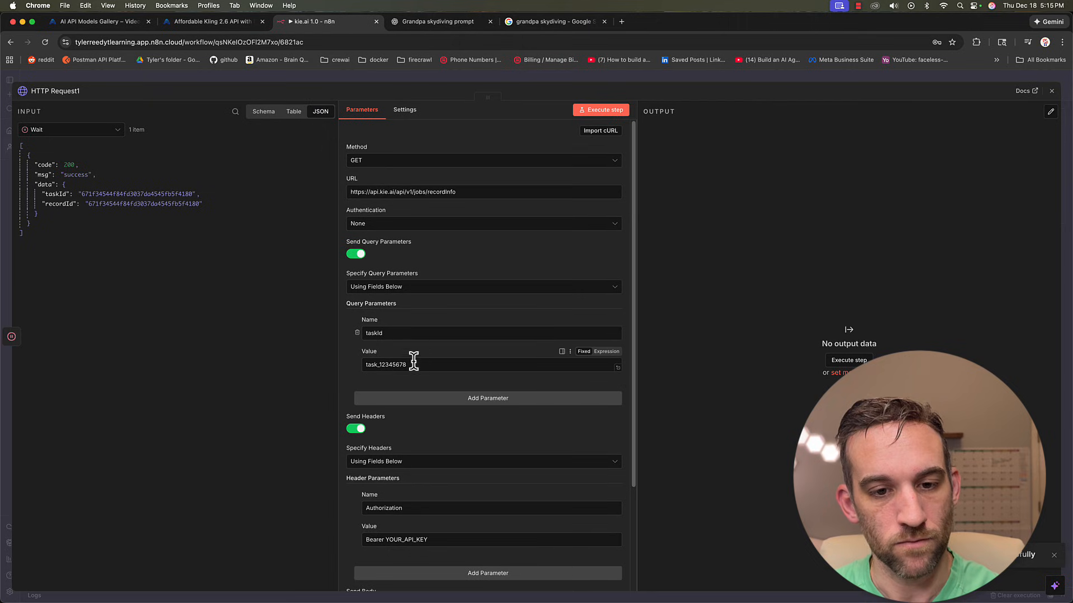
left_click_drag(405, 366, 185, 259)
key("BackSpace")
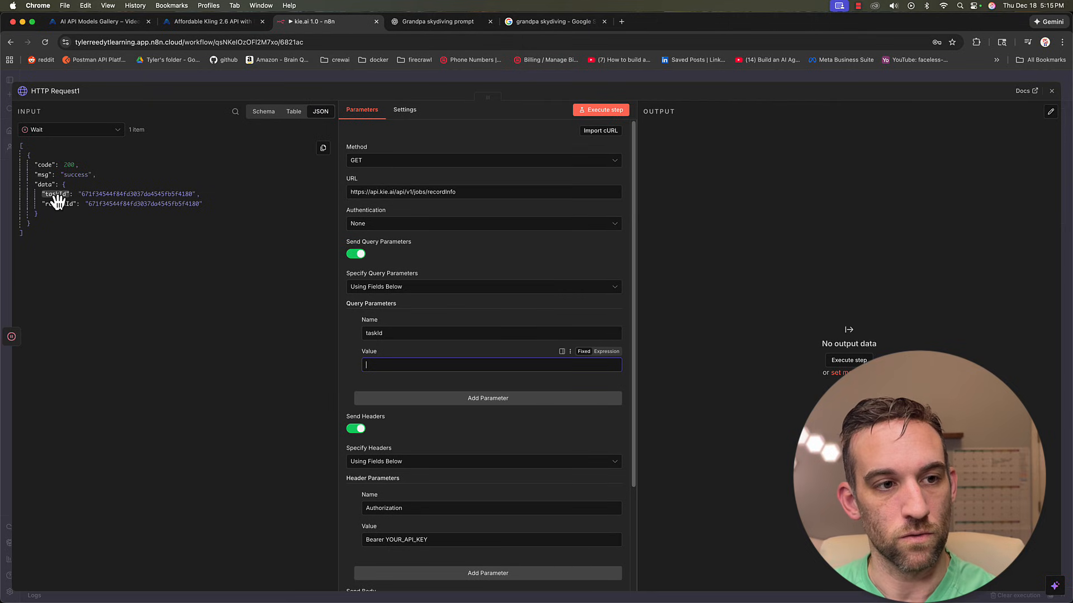
left_click_drag(58, 201, 454, 371)
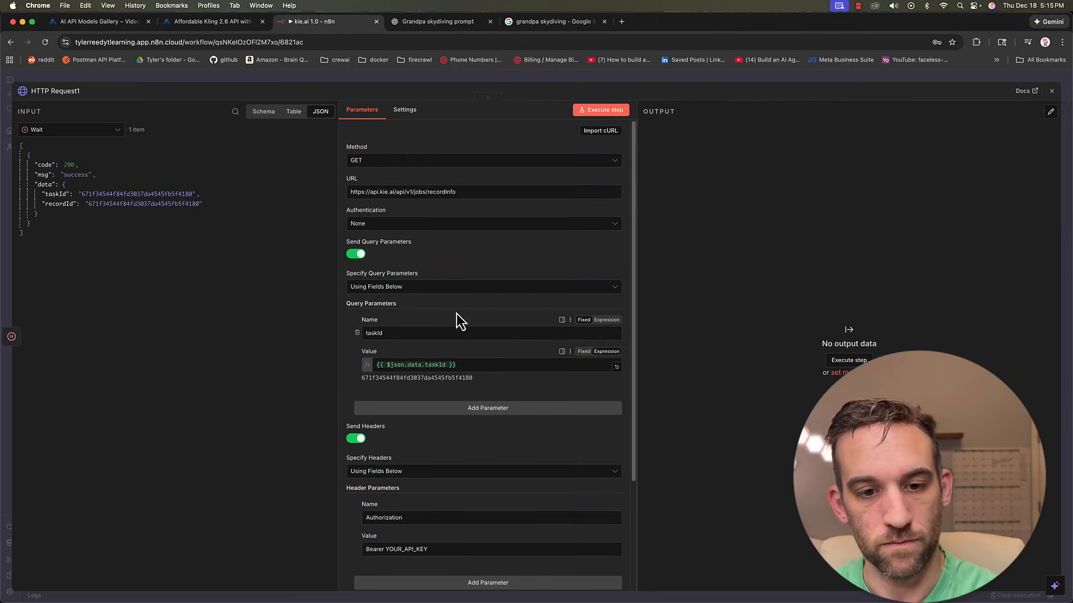
Turn off Send Headers and set authentication to Generic Credential Type with Header Auth, using the Kie.ai credential
scroll(446, 335, "down", 1)
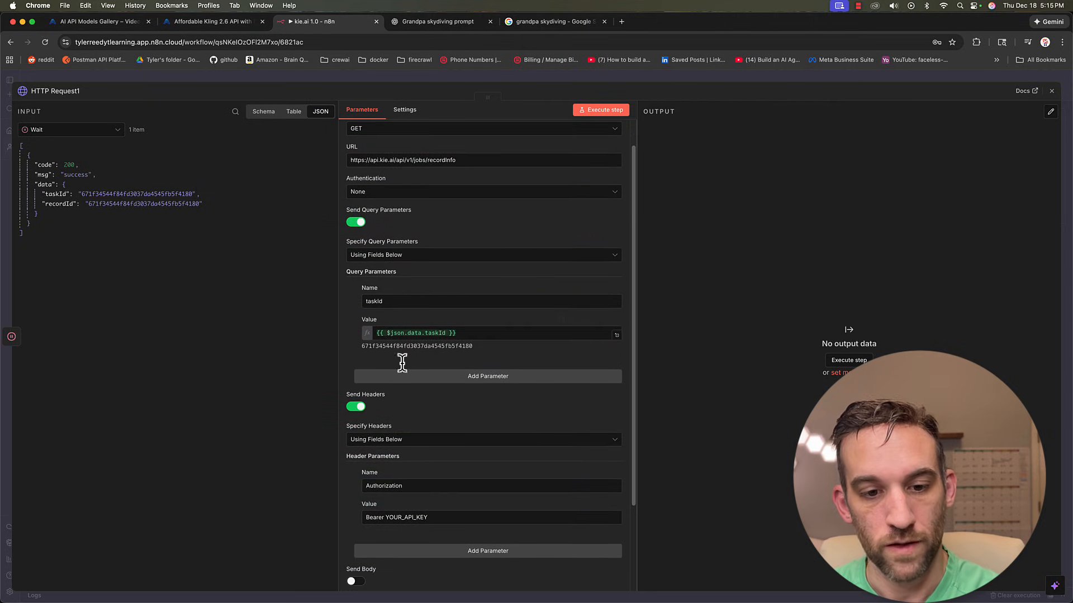
left_click(356, 408)
left_click(430, 226)
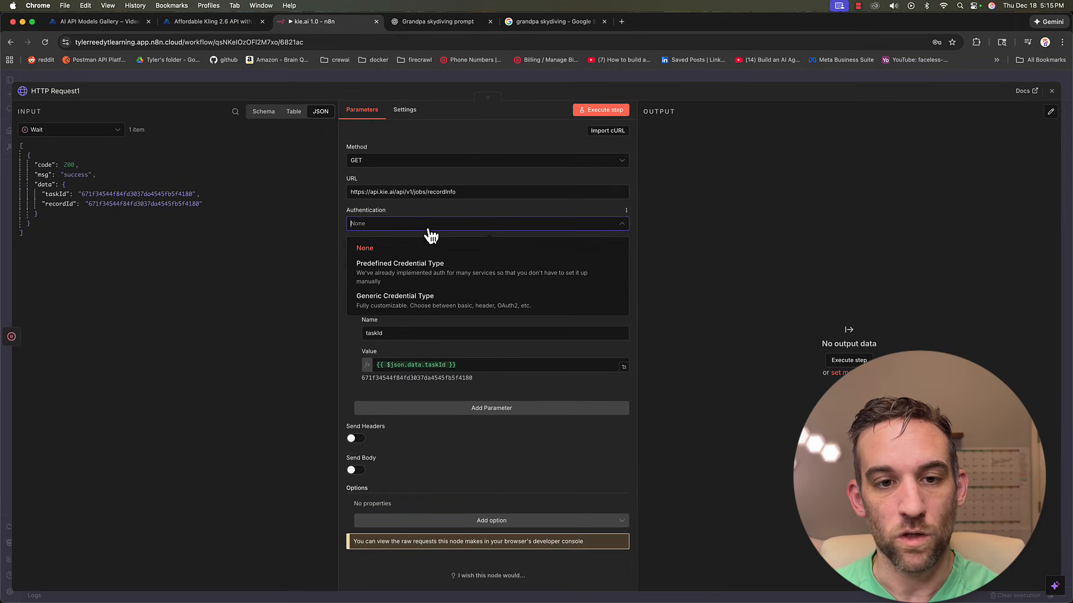
left_click(420, 304)
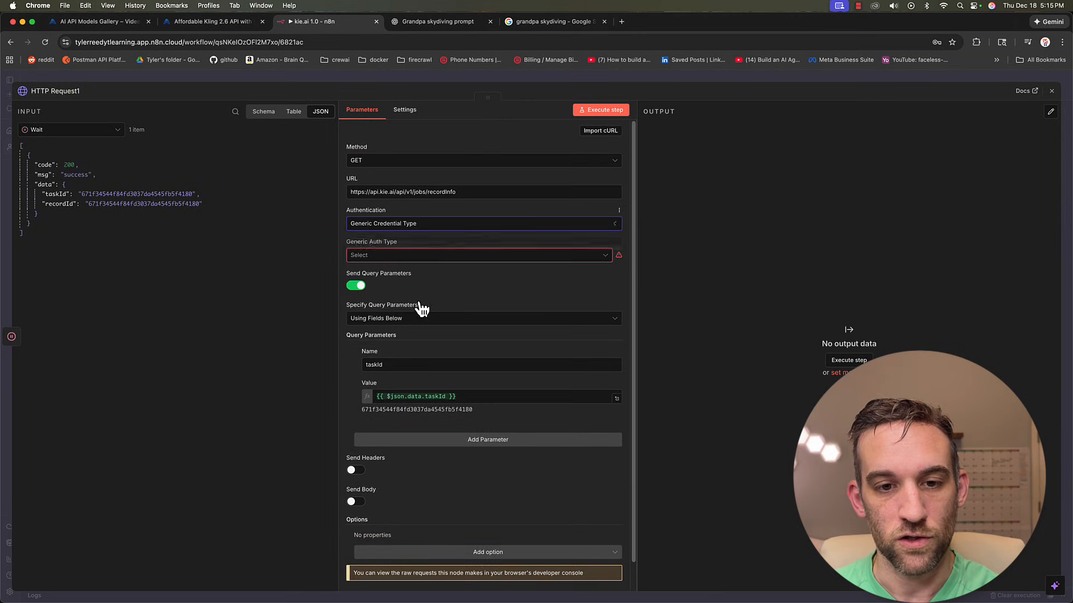
left_click(434, 258)
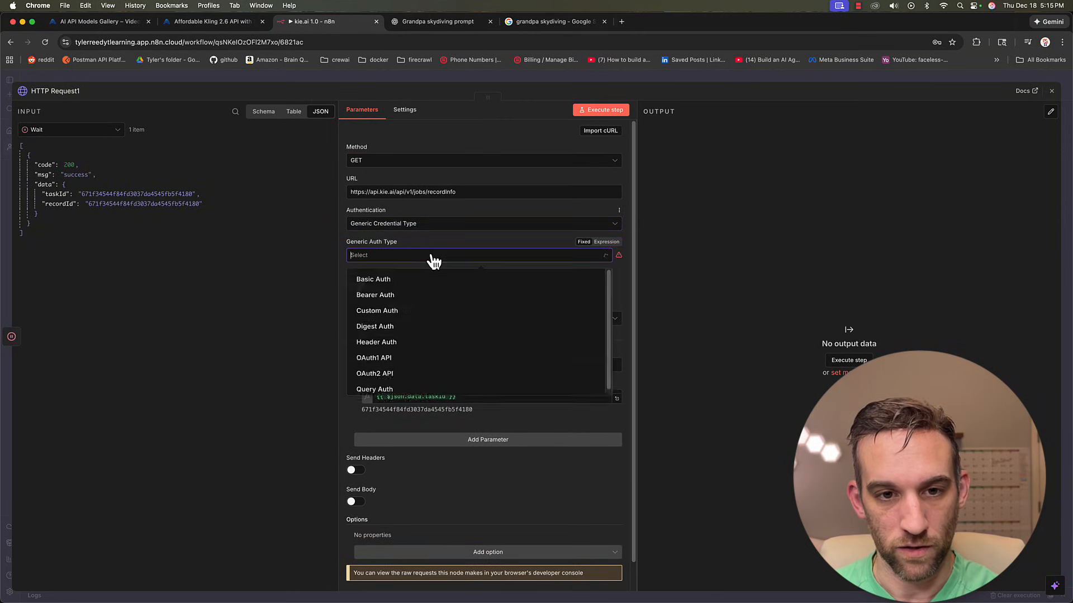
left_click(395, 348)
left_click(412, 285)
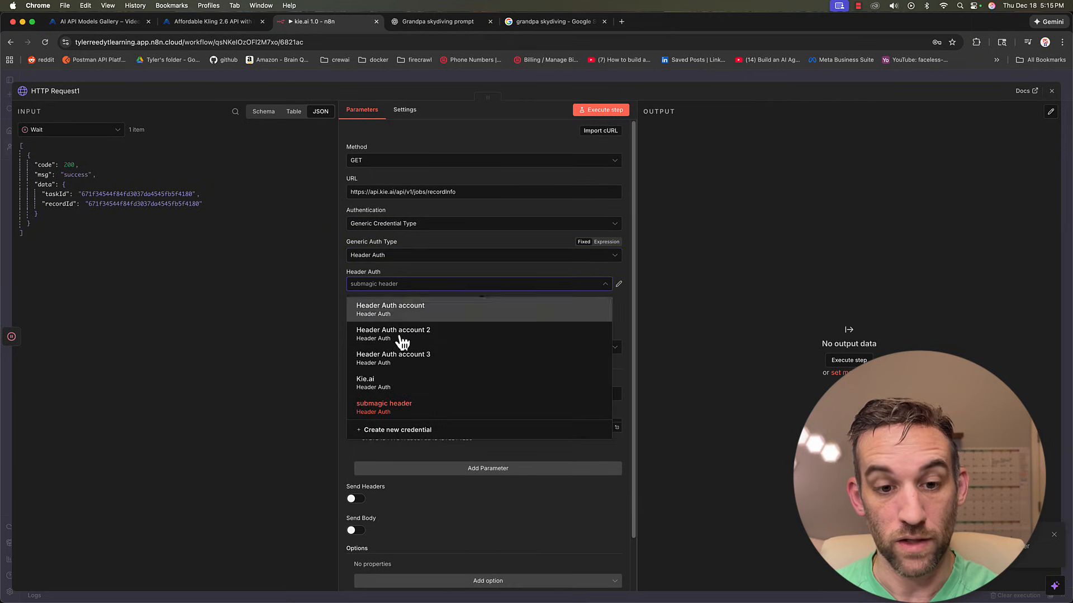
left_click(391, 382)
scroll(495, 313, "down", 2)
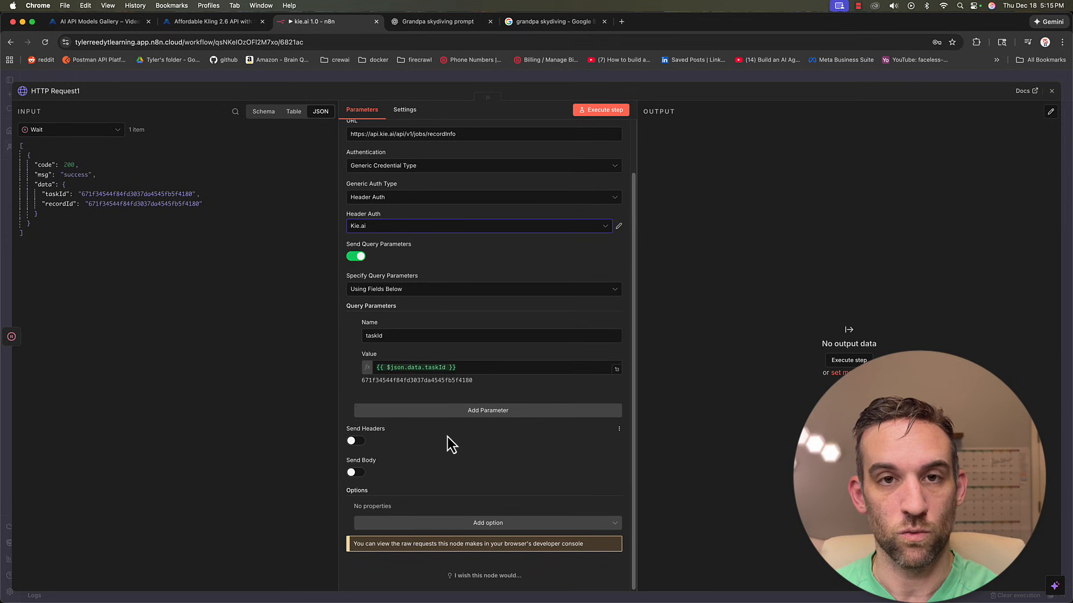
scroll(447, 437, "up", 2)
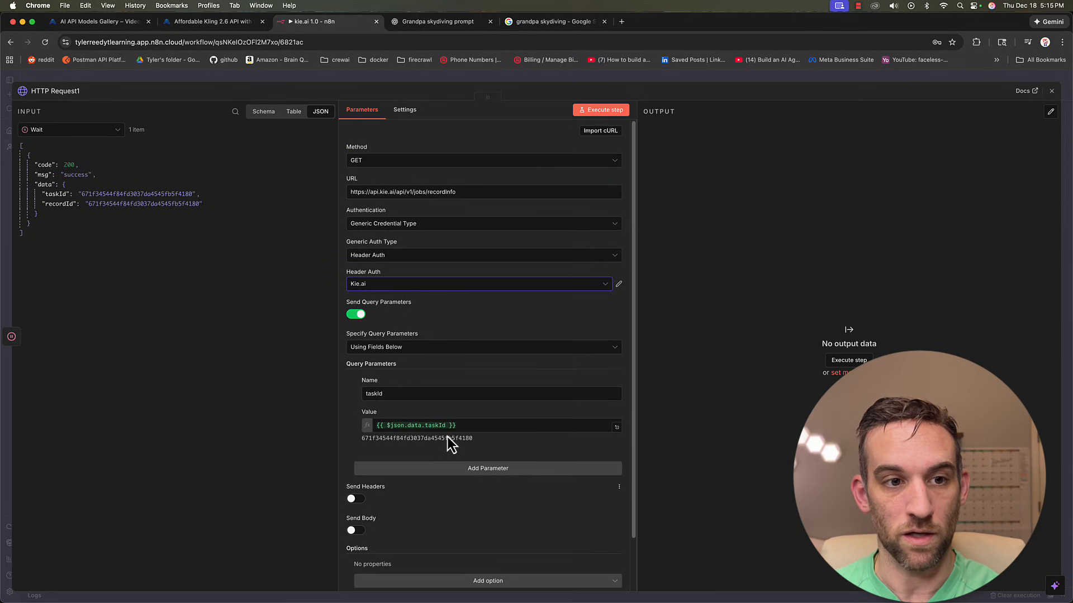
Execute the HTTP Request1 step, check the state field in its output, and return to the canvas
left_click(606, 110)
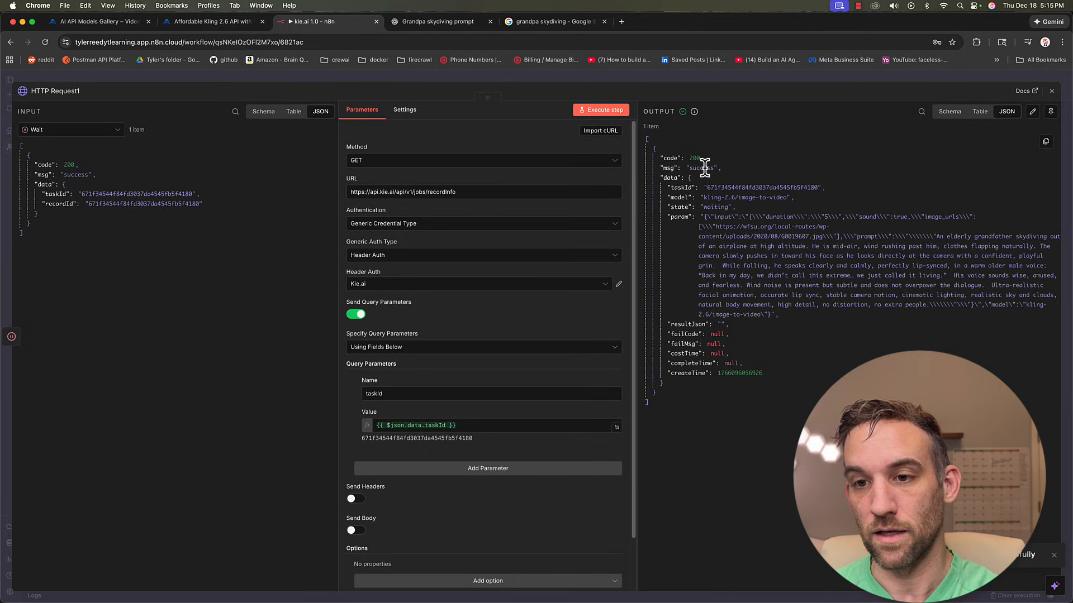
left_click_drag(755, 369, 669, 186)
left_click(713, 211)
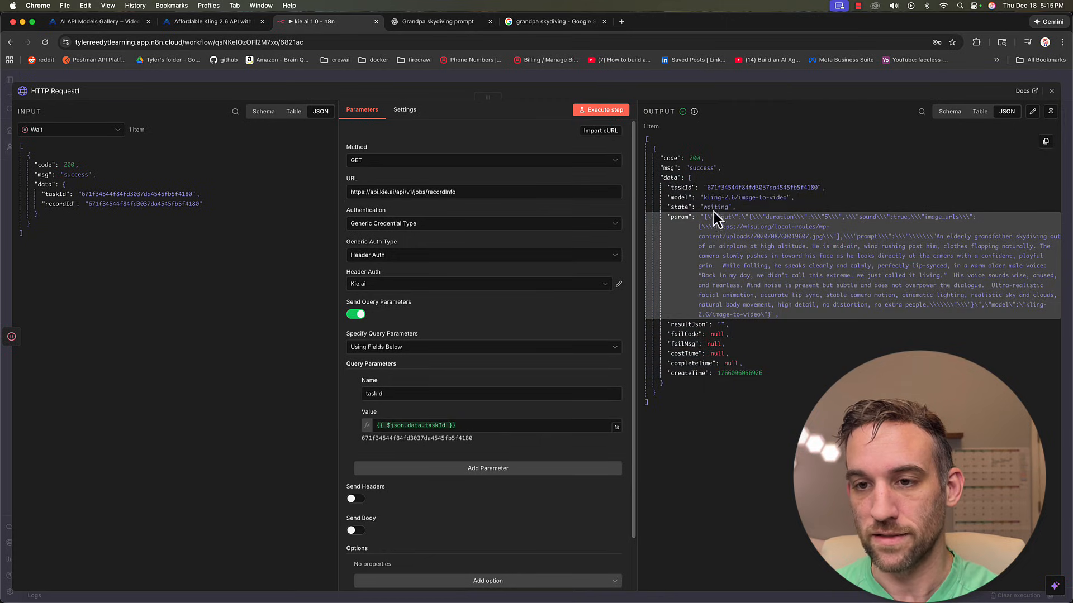
left_click(647, 79)
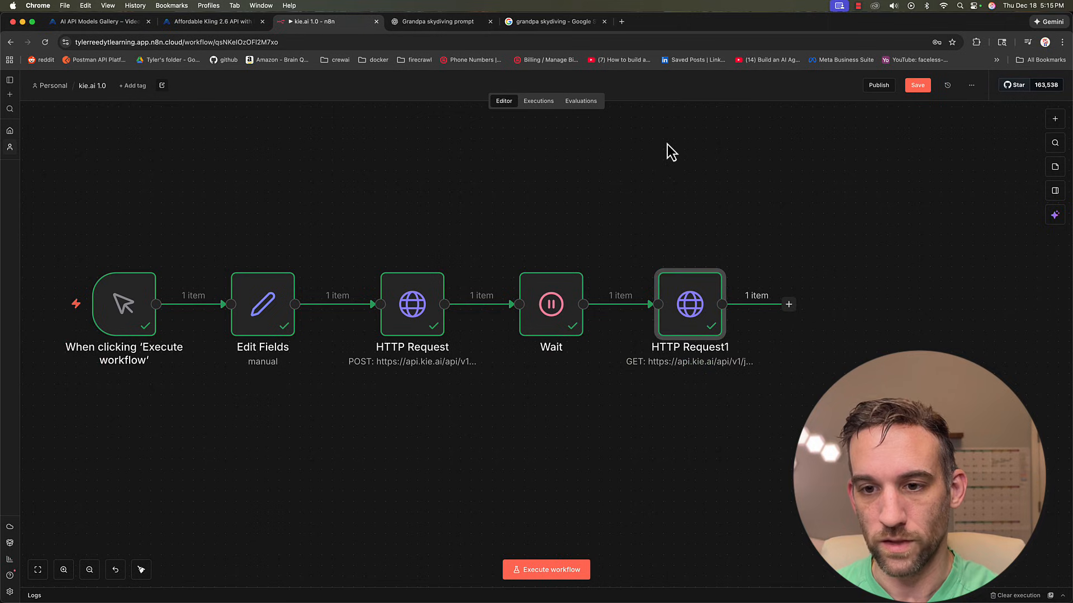
Add an If node after the HTTP Request1 node
left_click_drag(717, 209, 686, 196)
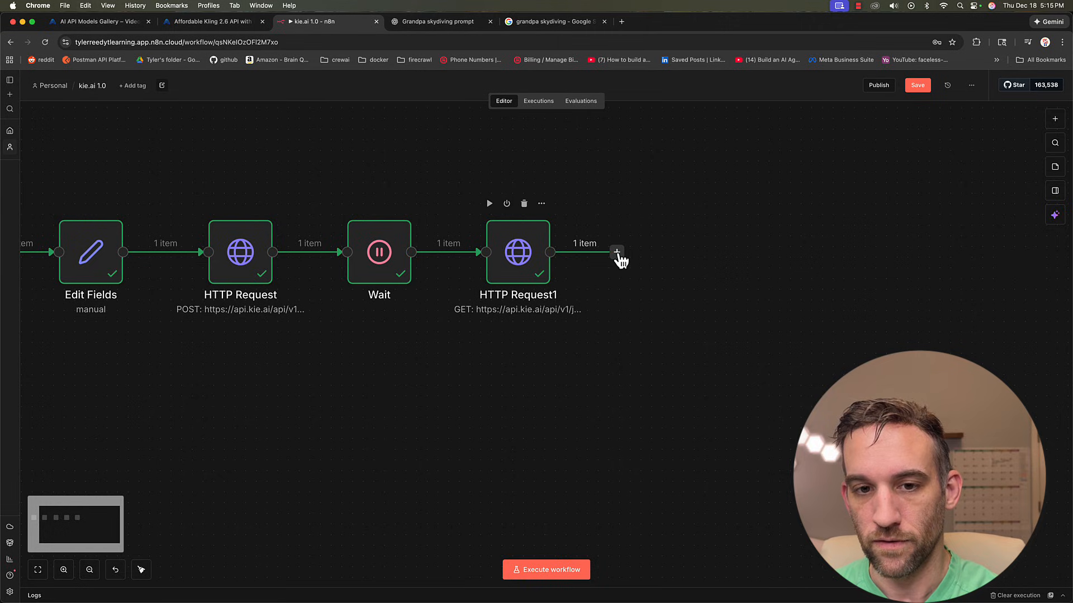
left_click(616, 251)
type("if")
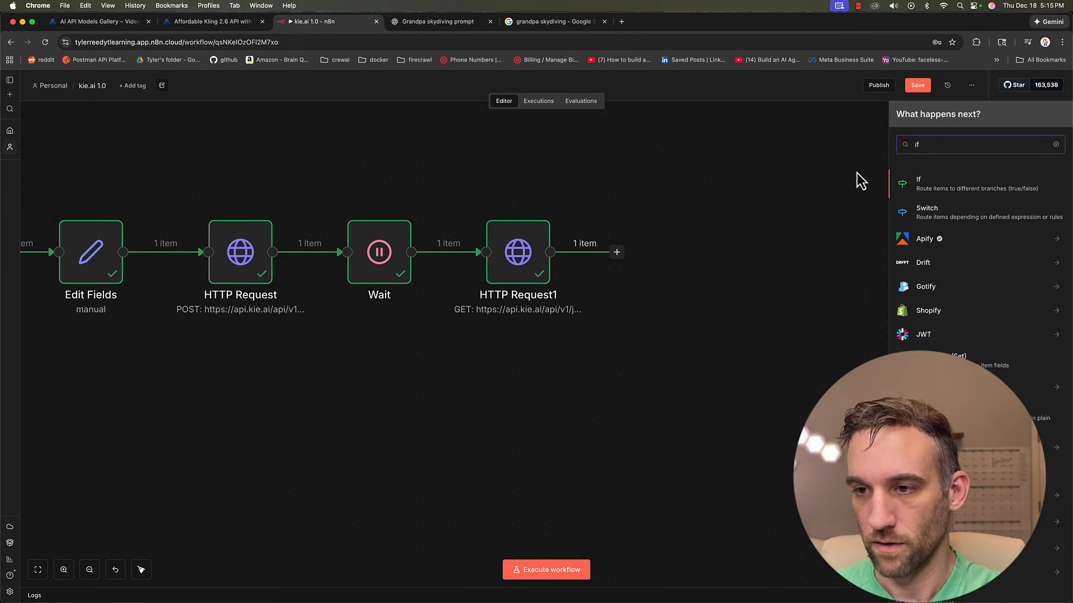
key("Return")
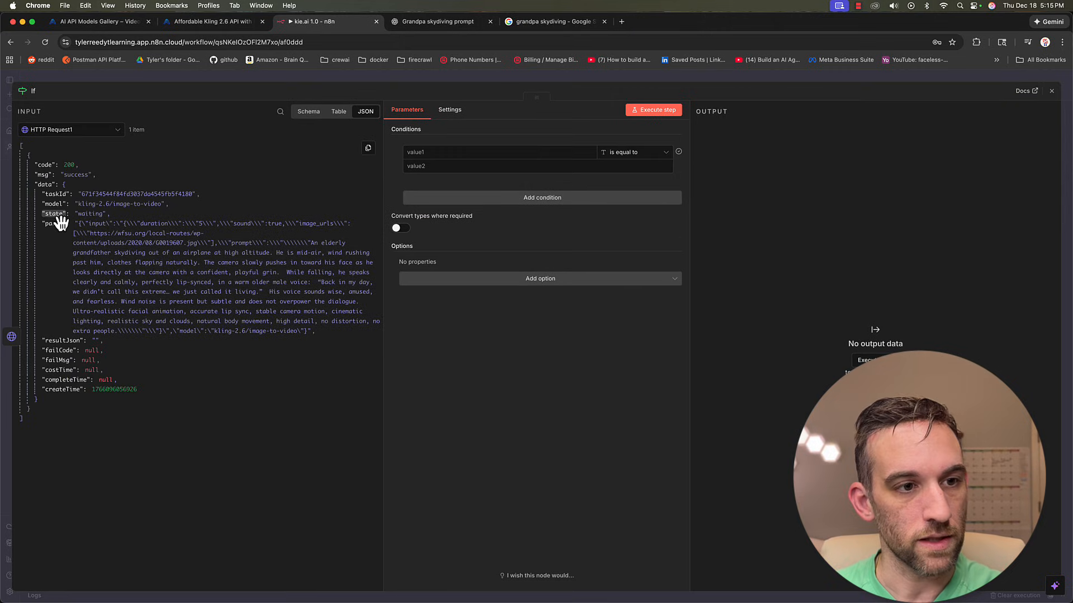
Set the If condition to string {{ $json.data.state }} is not equal to success, without quotation marks, and return to the canvas
left_click_drag(56, 214, 450, 152)
left_click(494, 164)
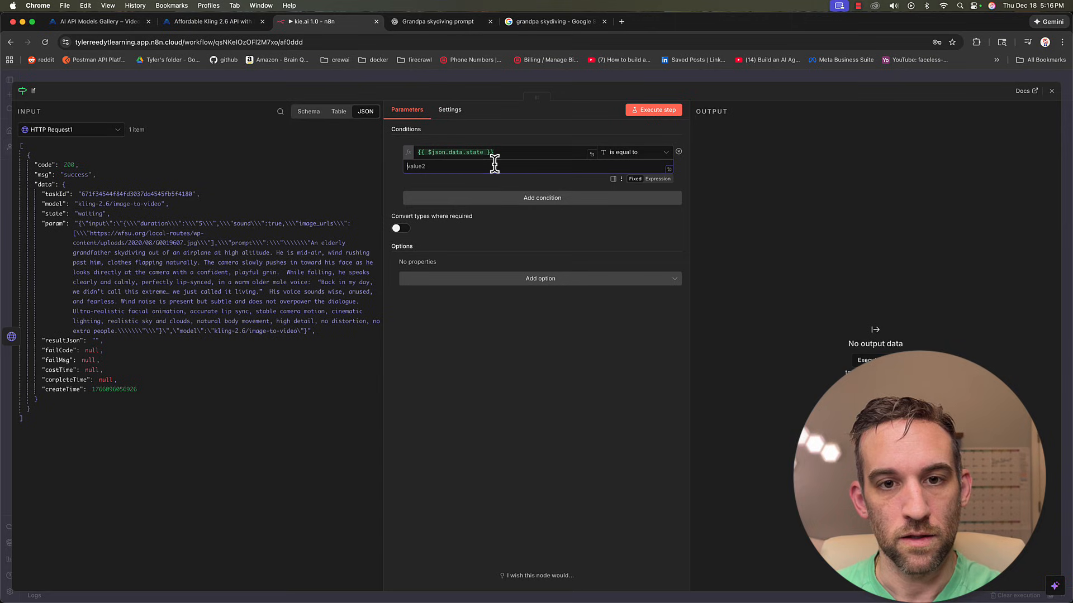
left_click(626, 158)
mouse_move(648, 177)
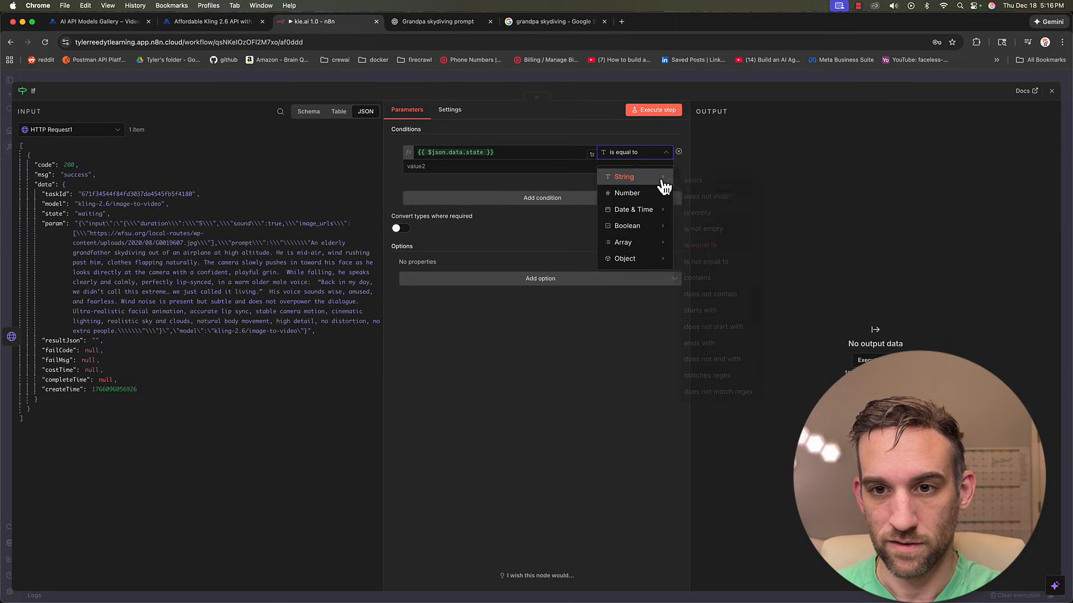
left_click(705, 262)
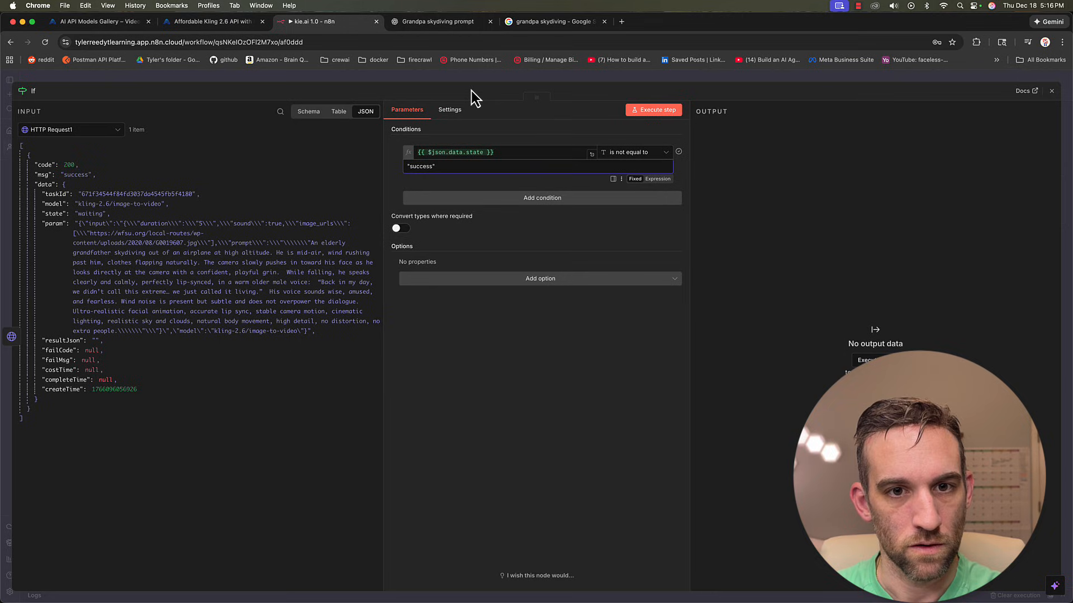
left_click(474, 150)
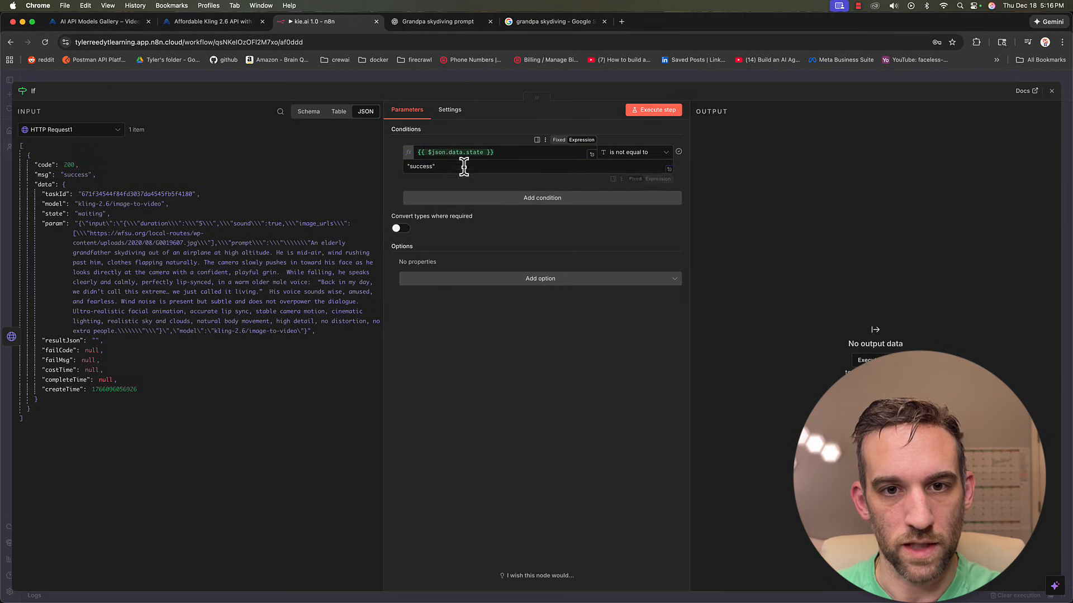
left_click(448, 165)
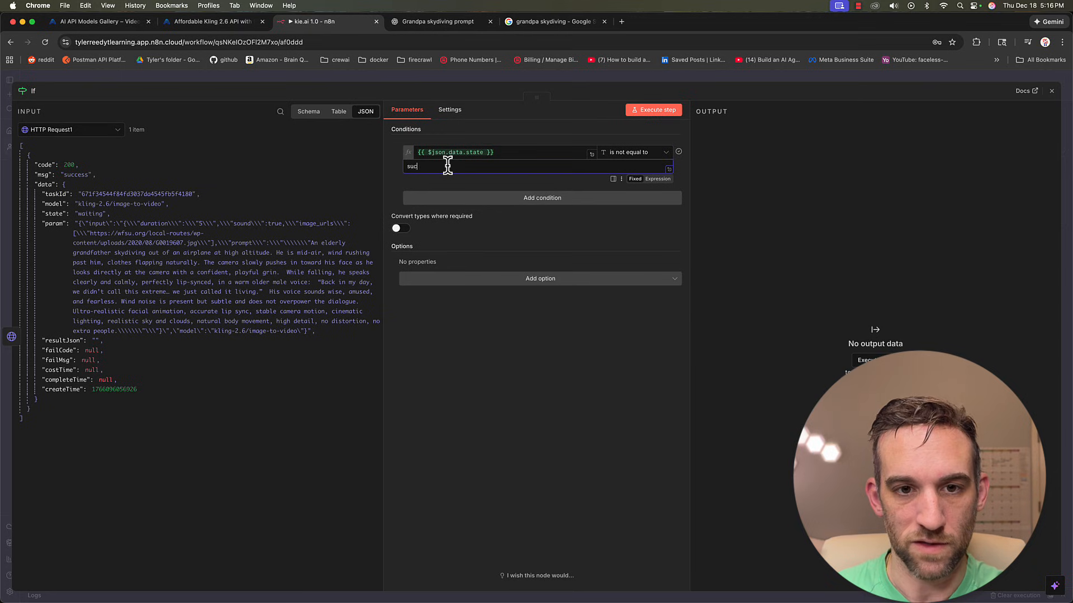
left_click(434, 79)
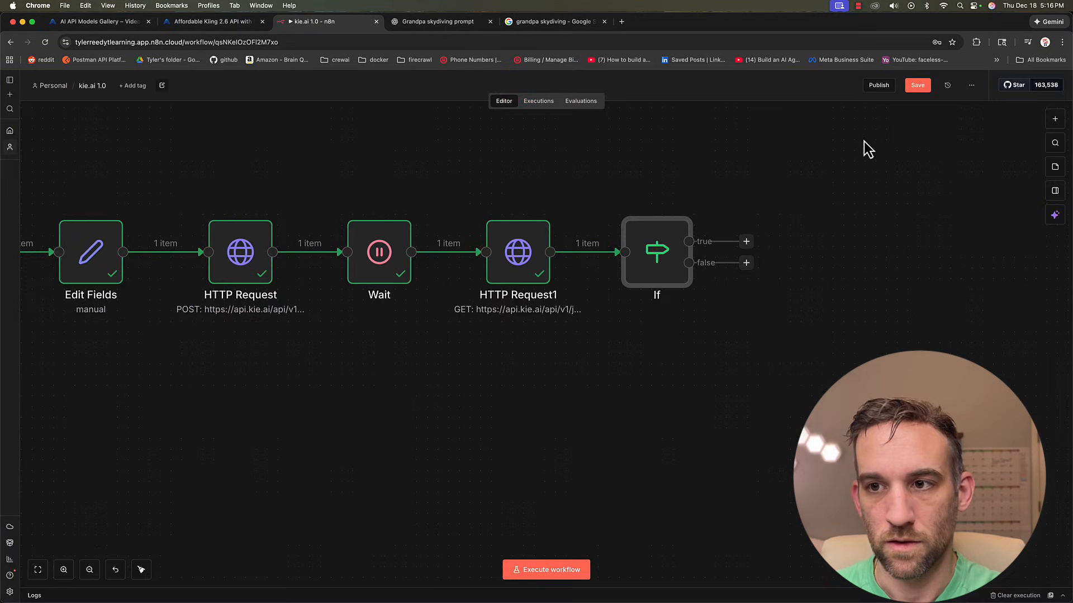
Execute the If node and connect its false output back to the Wait node's input
left_click(635, 211)
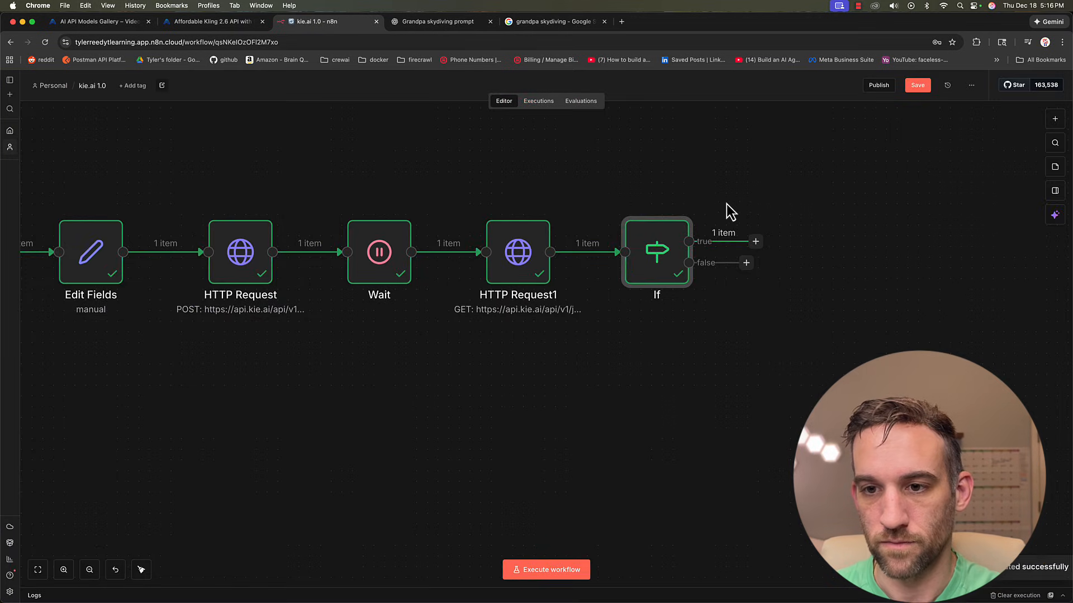
left_click_drag(748, 263, 342, 259)
left_click(468, 158)
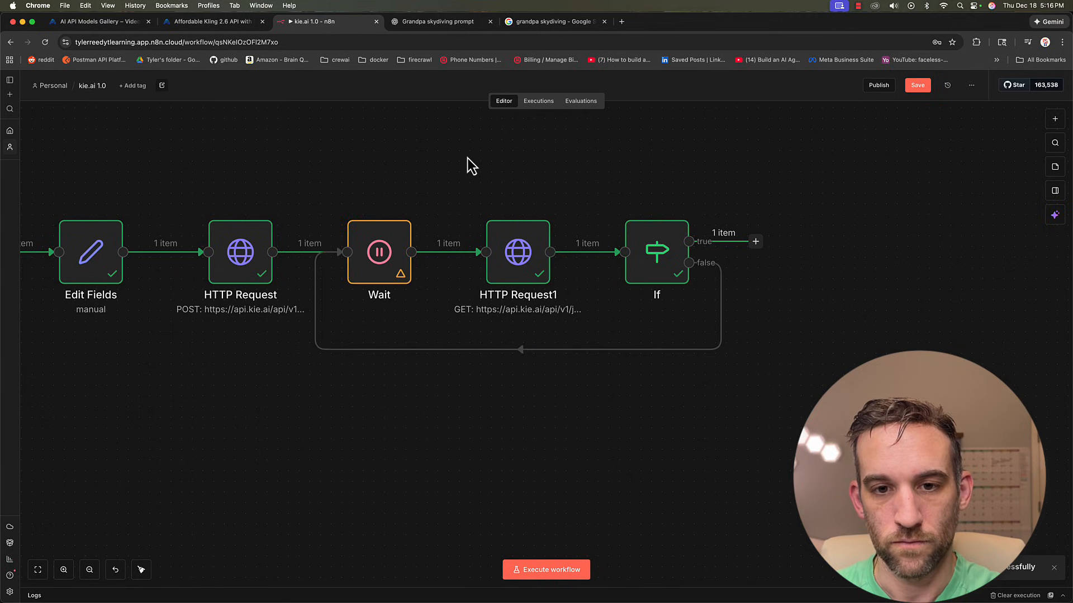
scroll(553, 167, "down", 2)
mouse_move(397, 238)
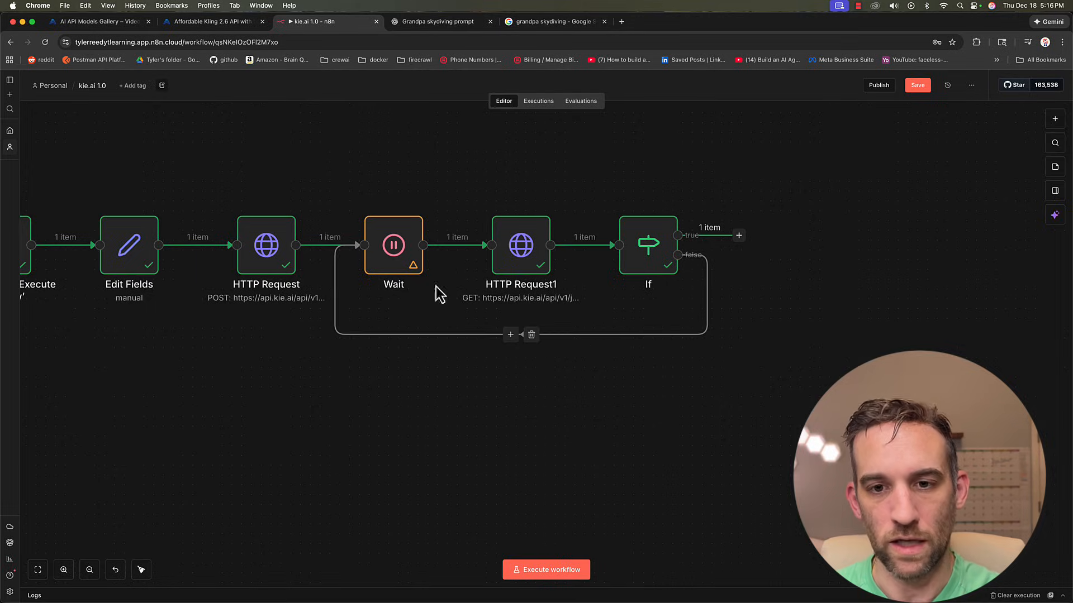
Check the wait amount in the Wait node and return to the canvas
double_click(391, 249)
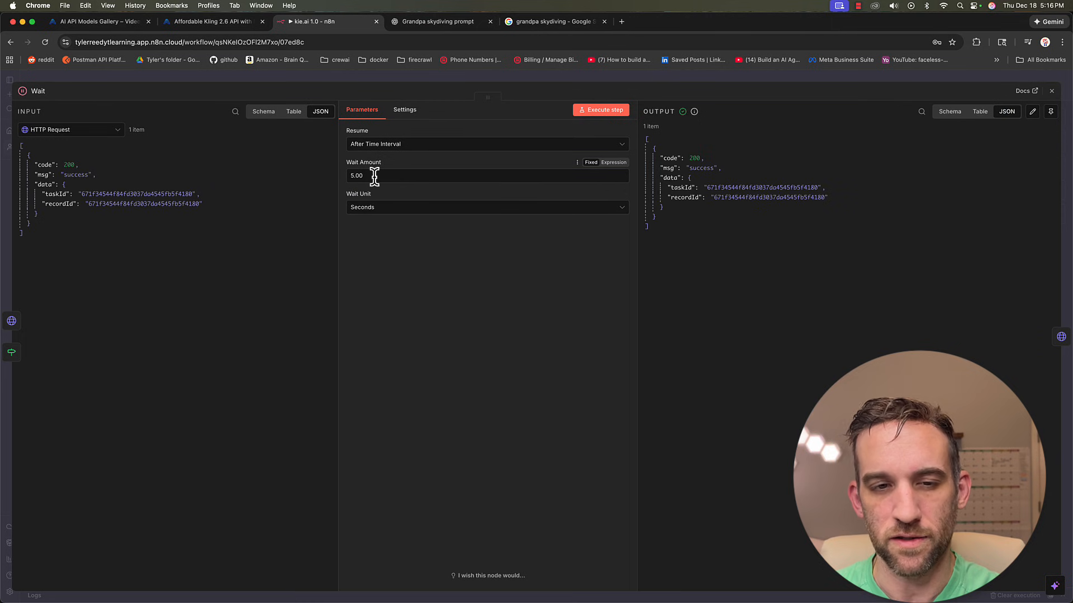
double_click(373, 175)
left_click(422, 80)
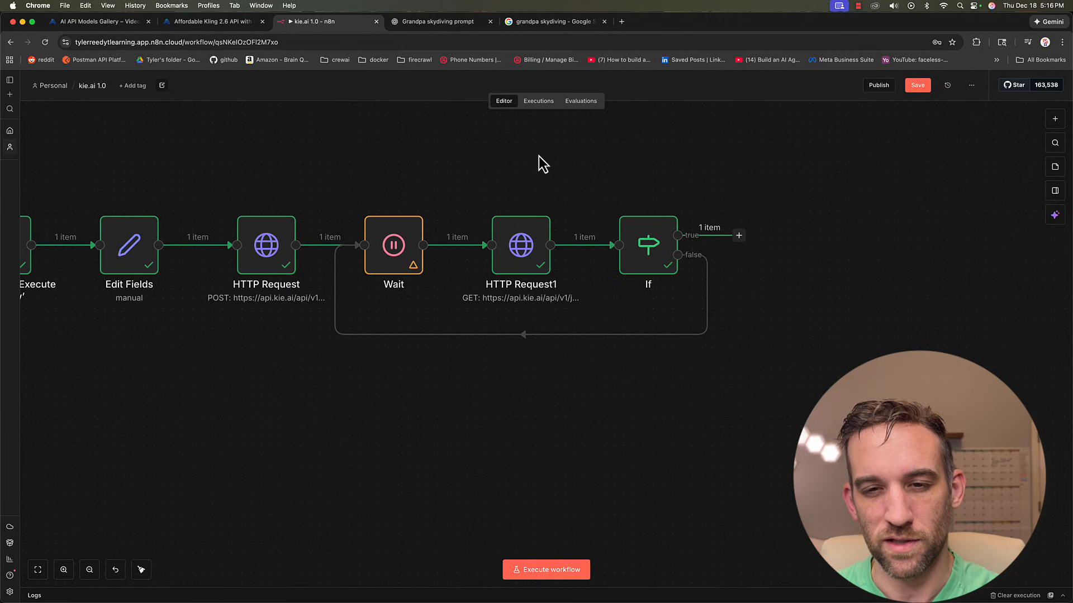
Execute the HTTP Request1 node, check the state field in its output, and return to the canvas
left_click(495, 201)
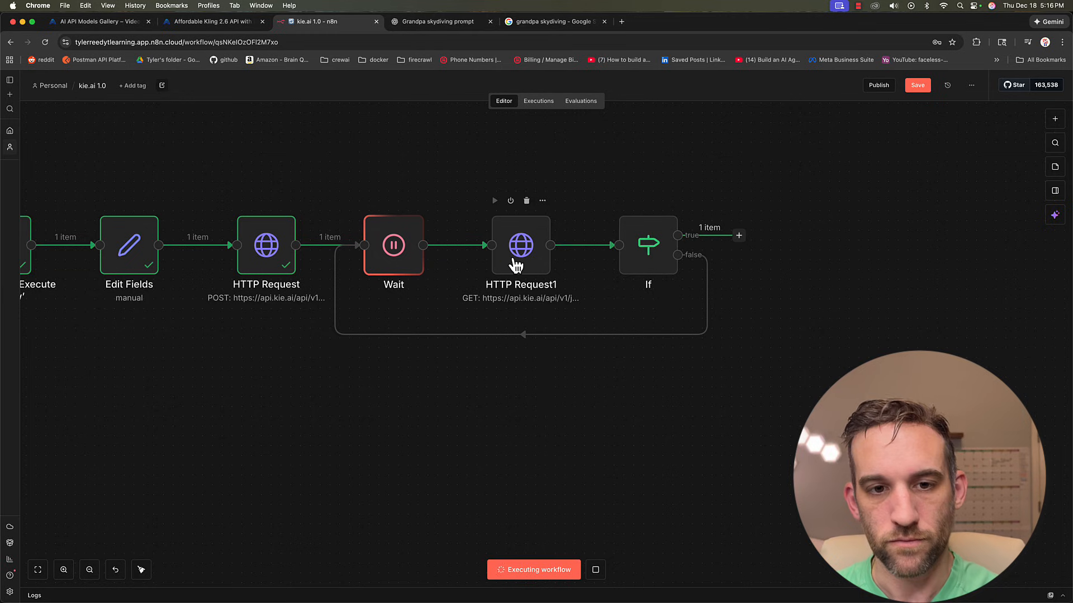
double_click(540, 235)
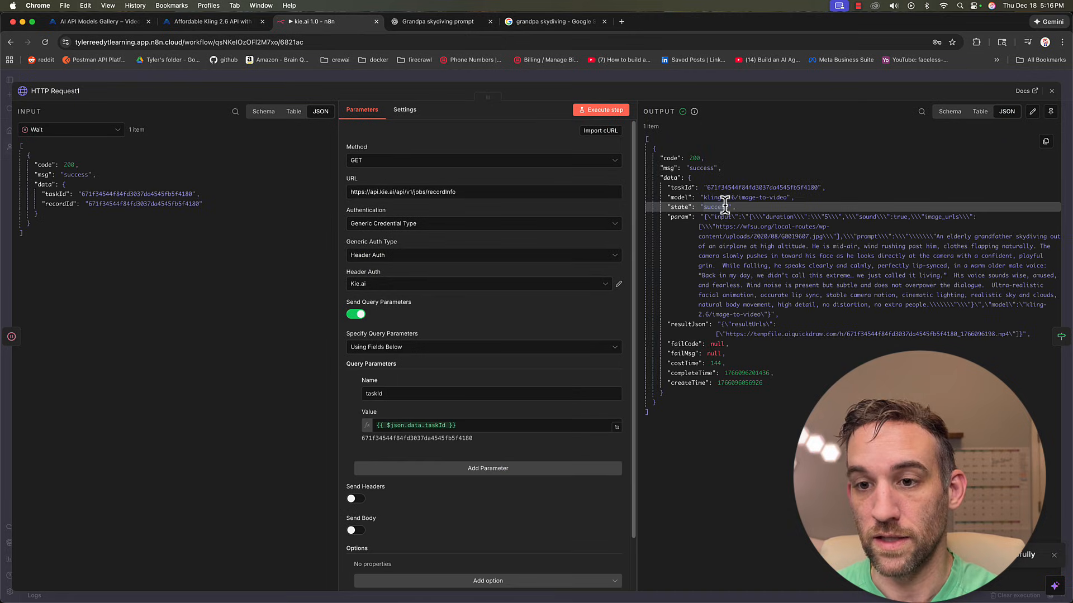
key("Escape")
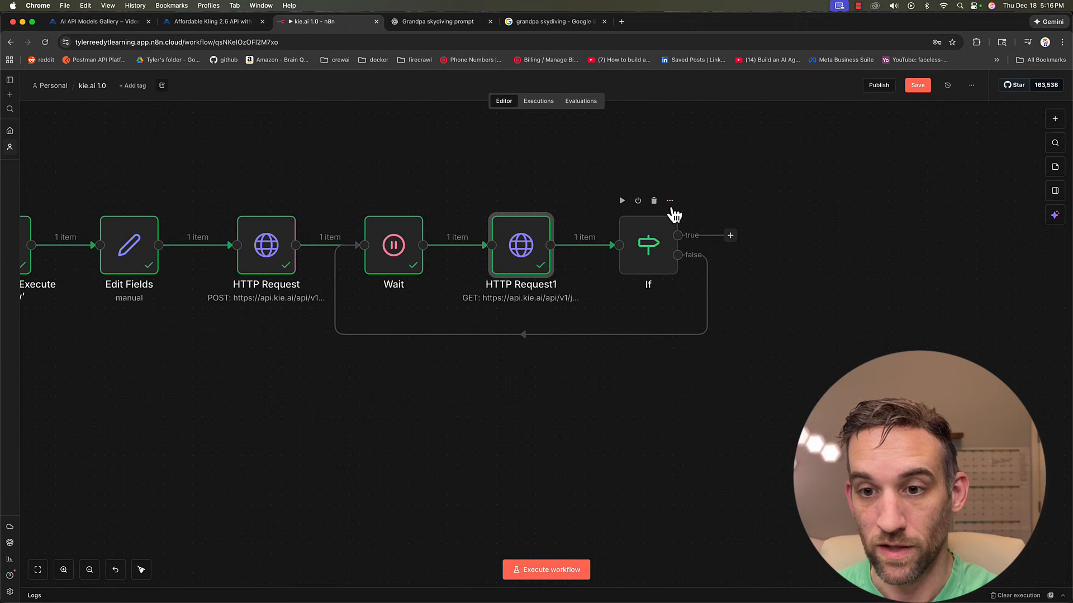
Execute the If node again to see which branch receives the item
left_click(670, 206)
left_click(620, 206)
left_click(622, 206)
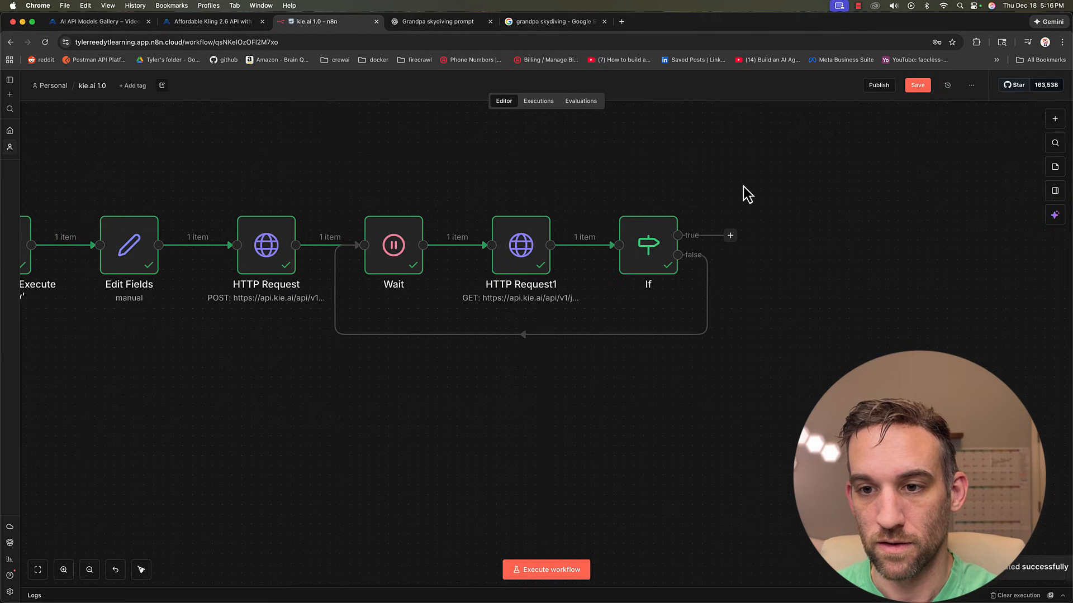
left_click_drag(780, 186, 659, 199)
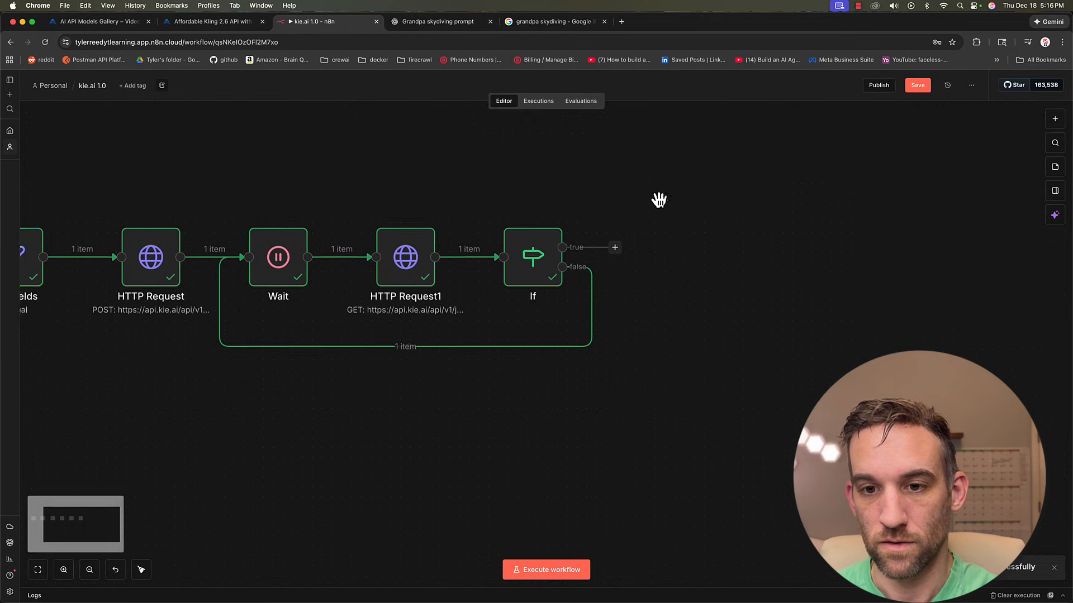
Change the If condition's operator to String is equal to and return to the canvas
double_click(536, 268)
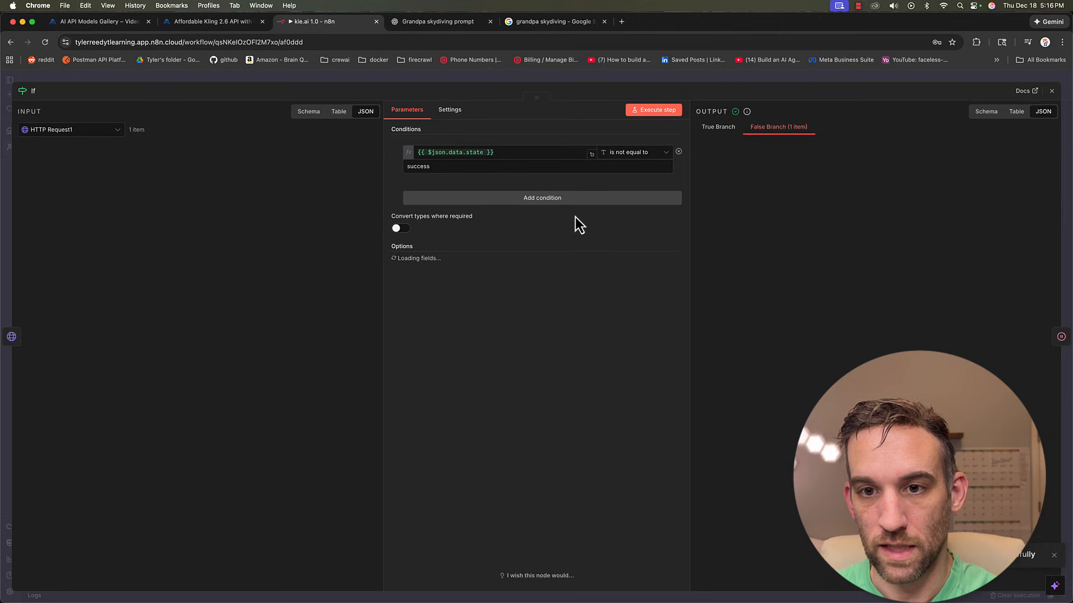
left_click(475, 152)
left_click(486, 137)
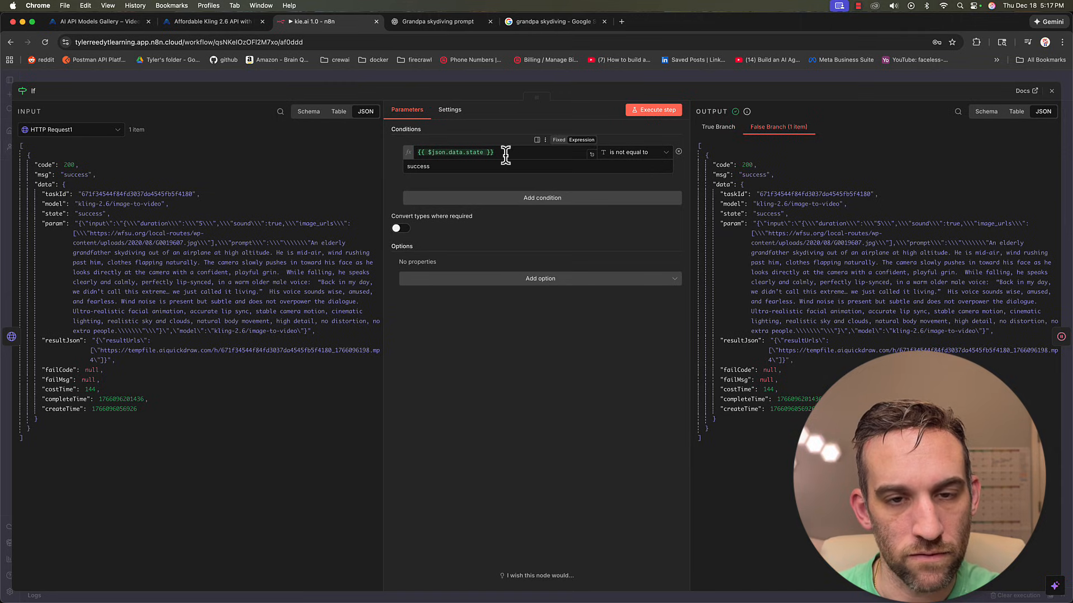
left_click(654, 159)
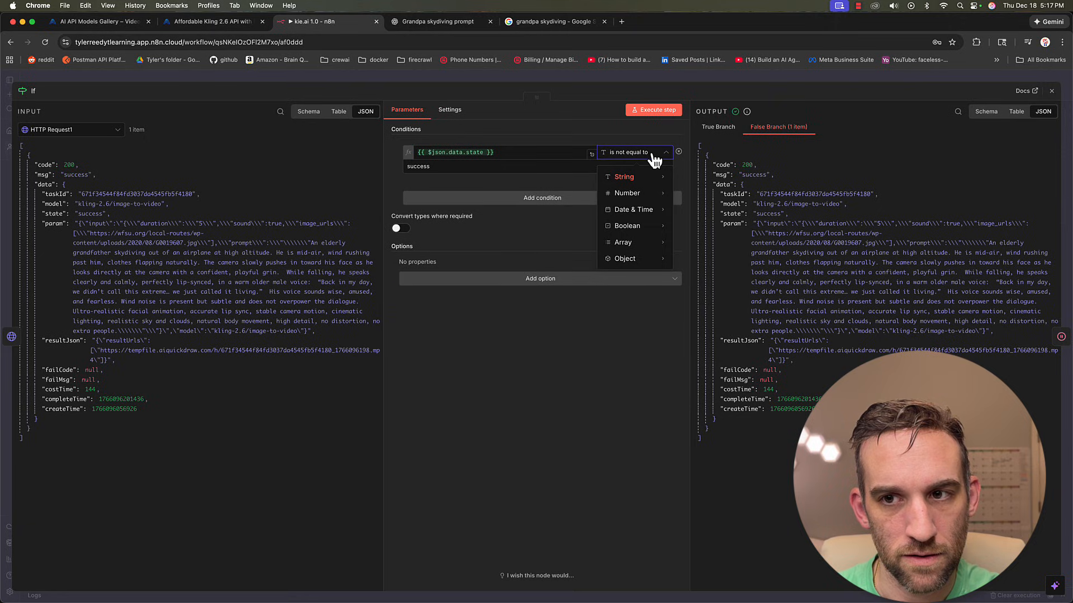
left_click(532, 154)
left_click(591, 119)
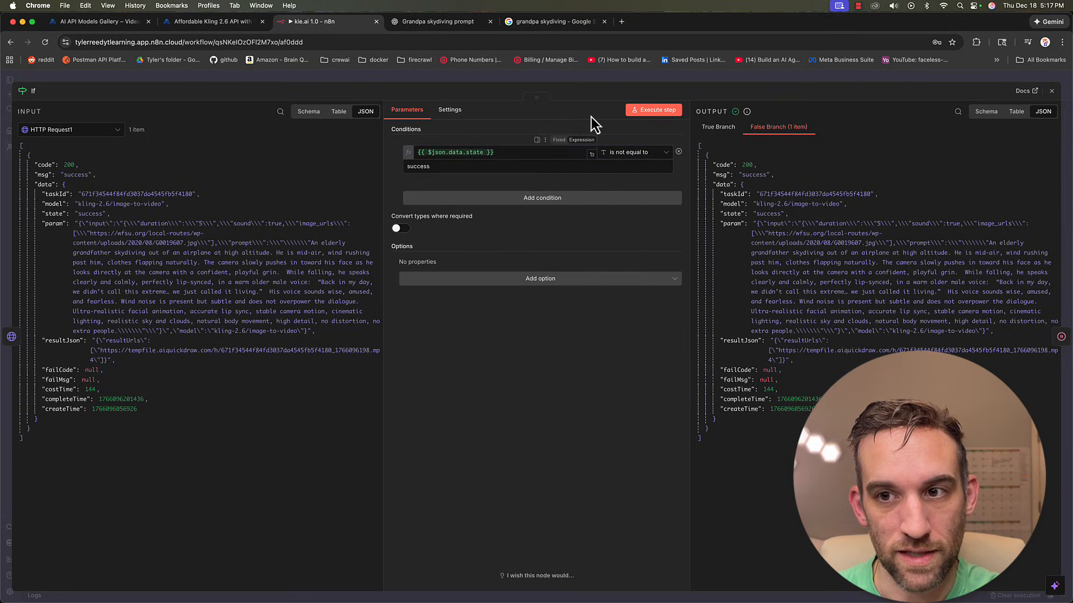
left_click(628, 151)
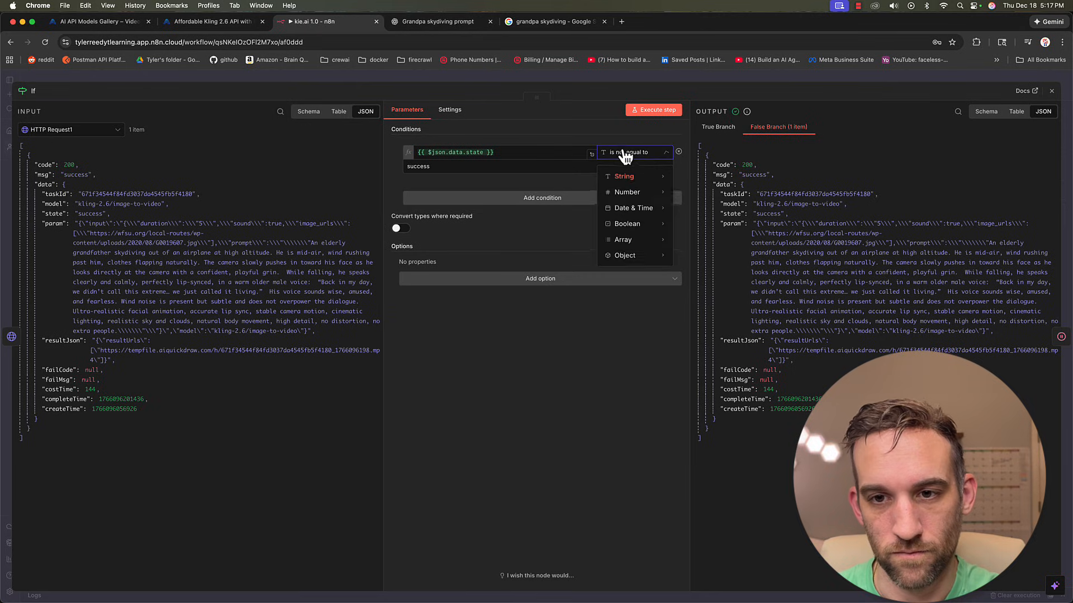
mouse_move(632, 211)
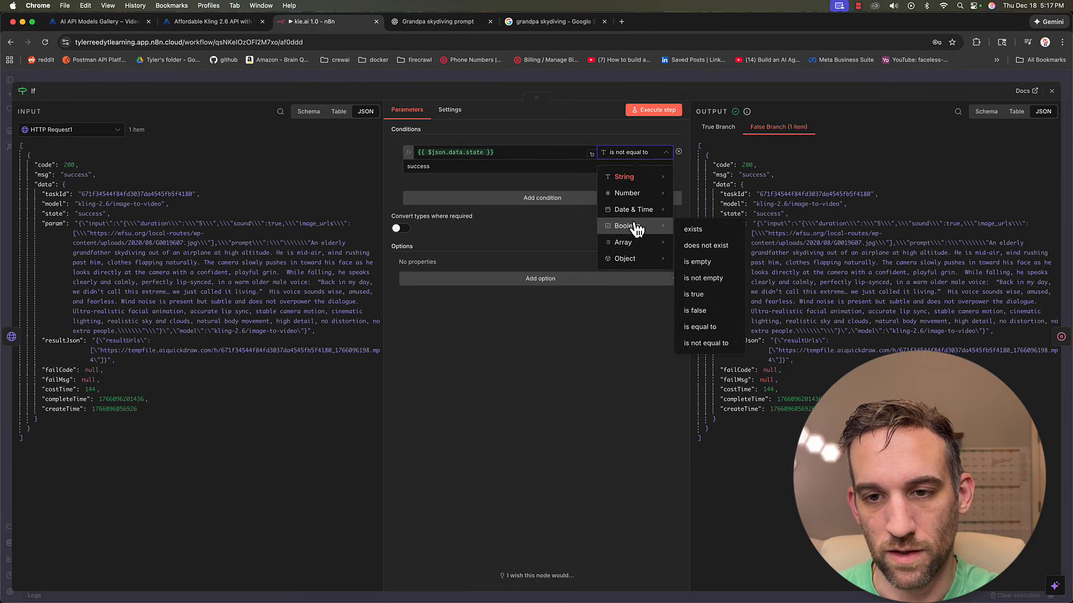
mouse_move(636, 179)
left_click(699, 245)
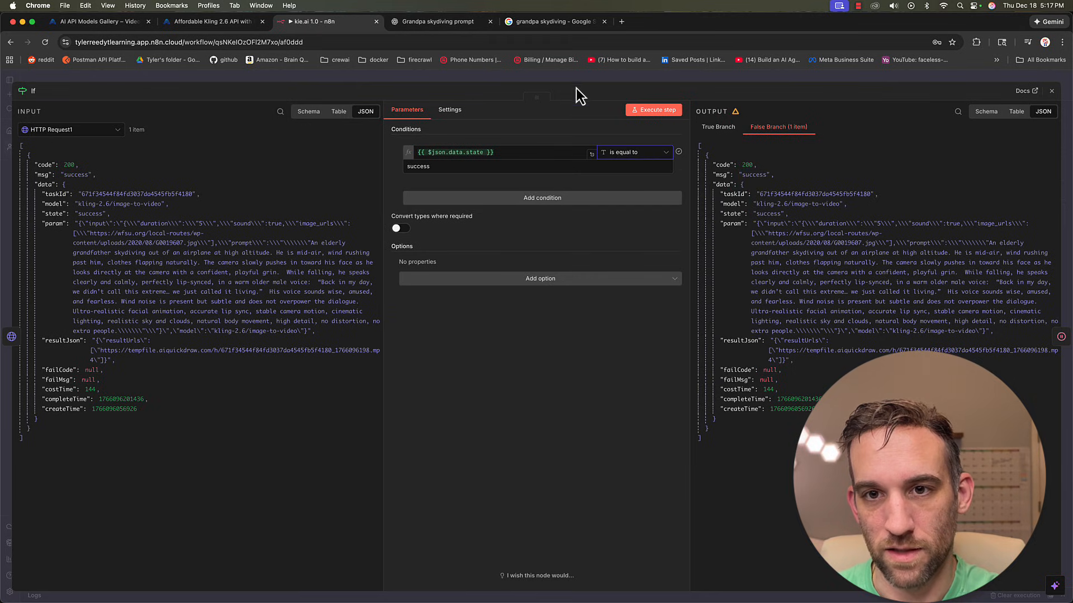
left_click(578, 82)
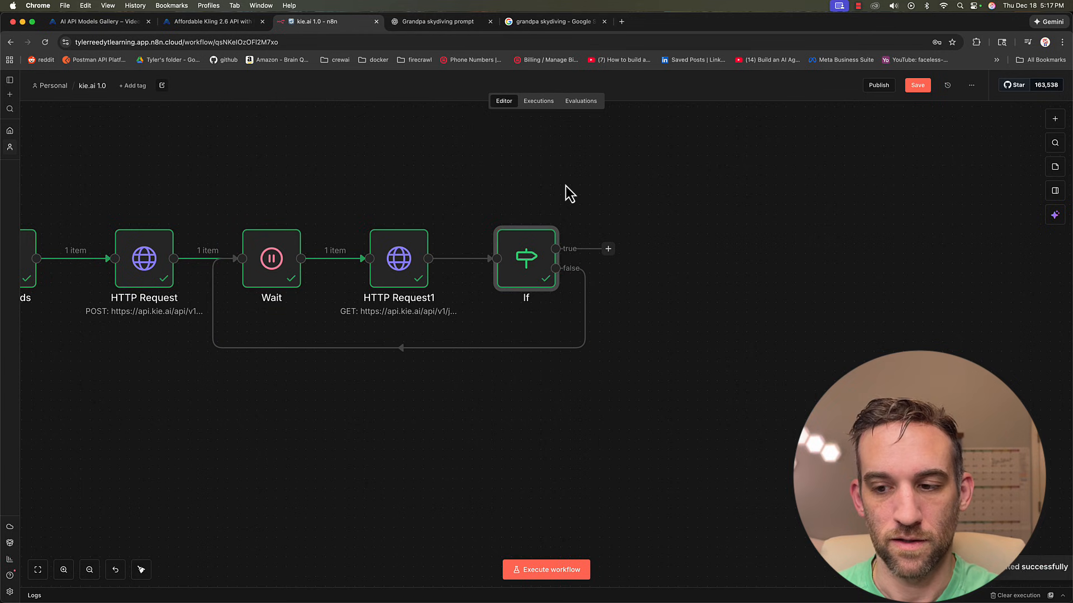
Review the If node's true-branch output, including the video URL in resultJson, and return to the canvas
double_click(528, 249)
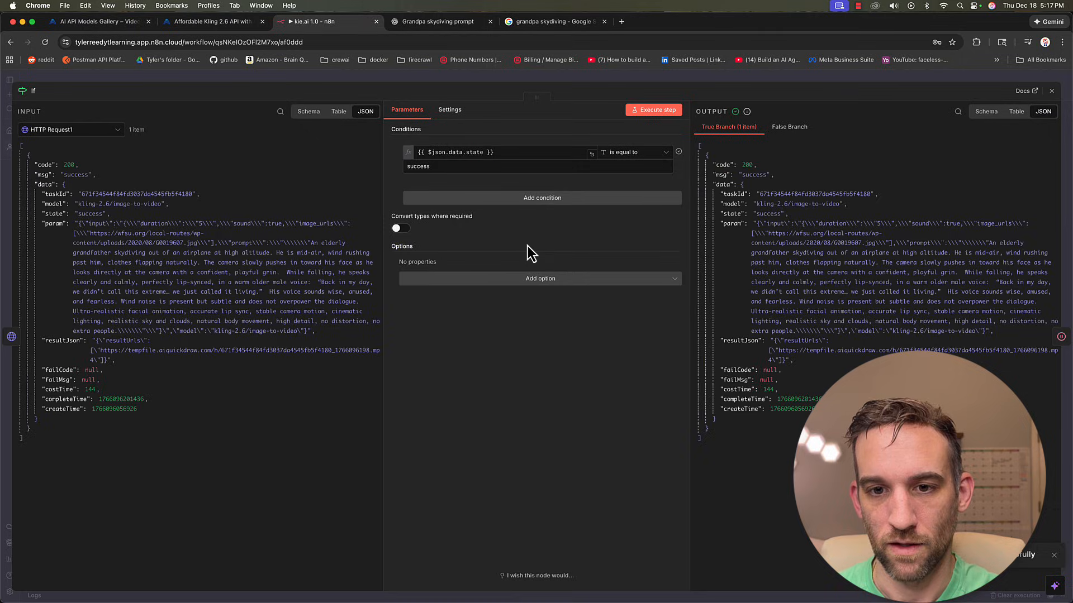
left_click(634, 83)
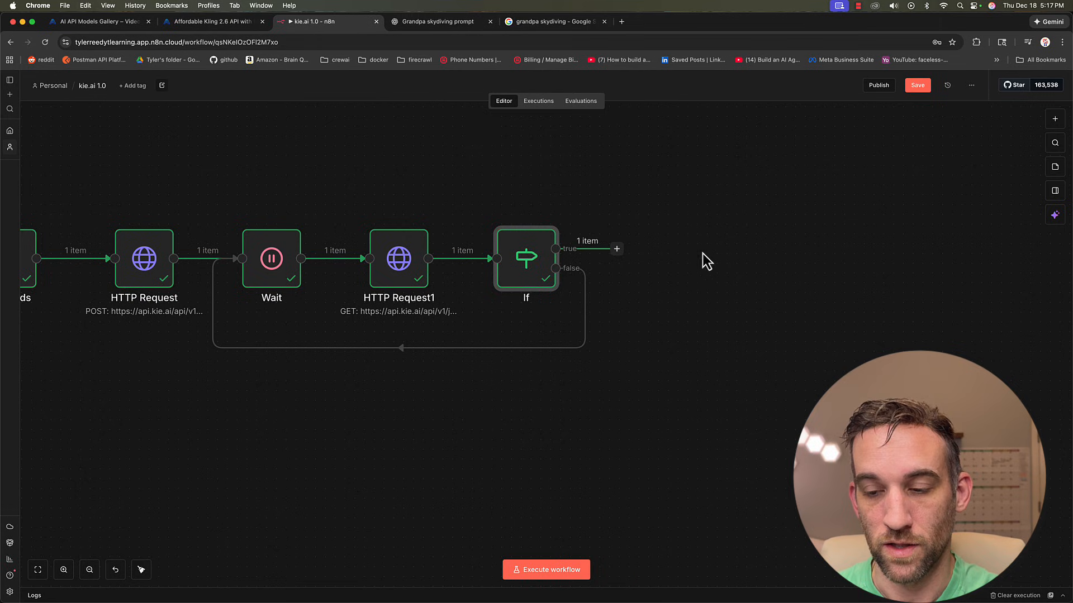
left_click_drag(765, 325, 655, 258)
left_click(785, 461)
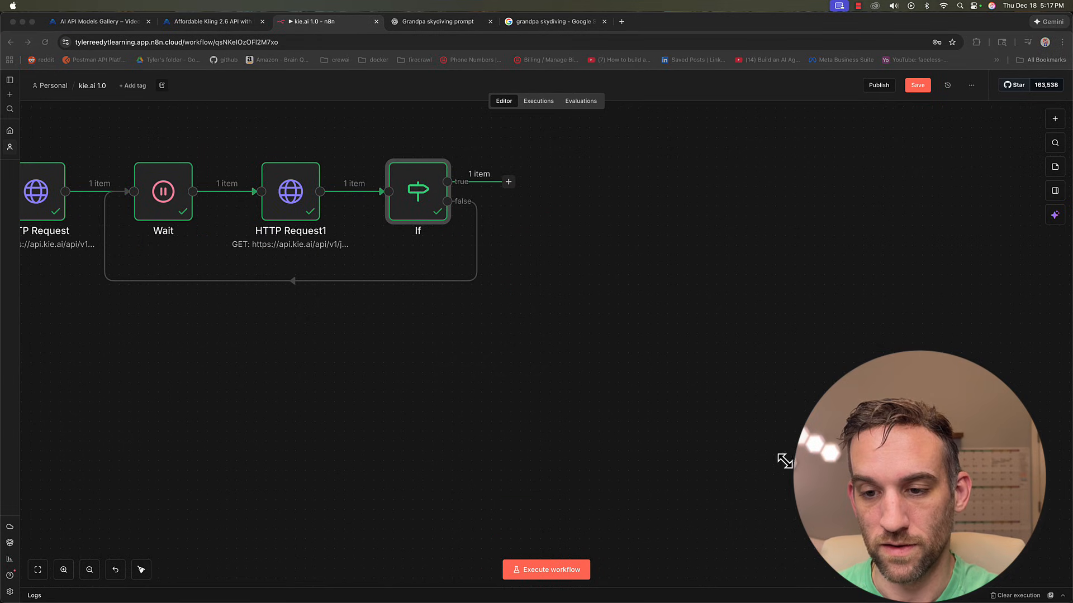
double_click(414, 190)
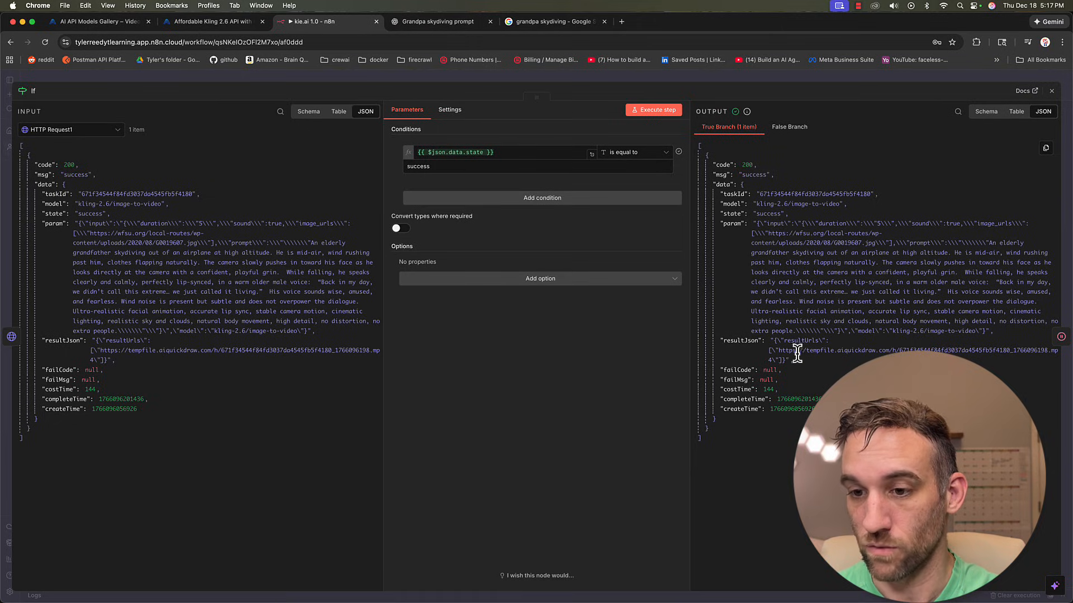
left_click(659, 79)
Add an HTTP Request node to the If node's true output
left_click(508, 181)
type("http")
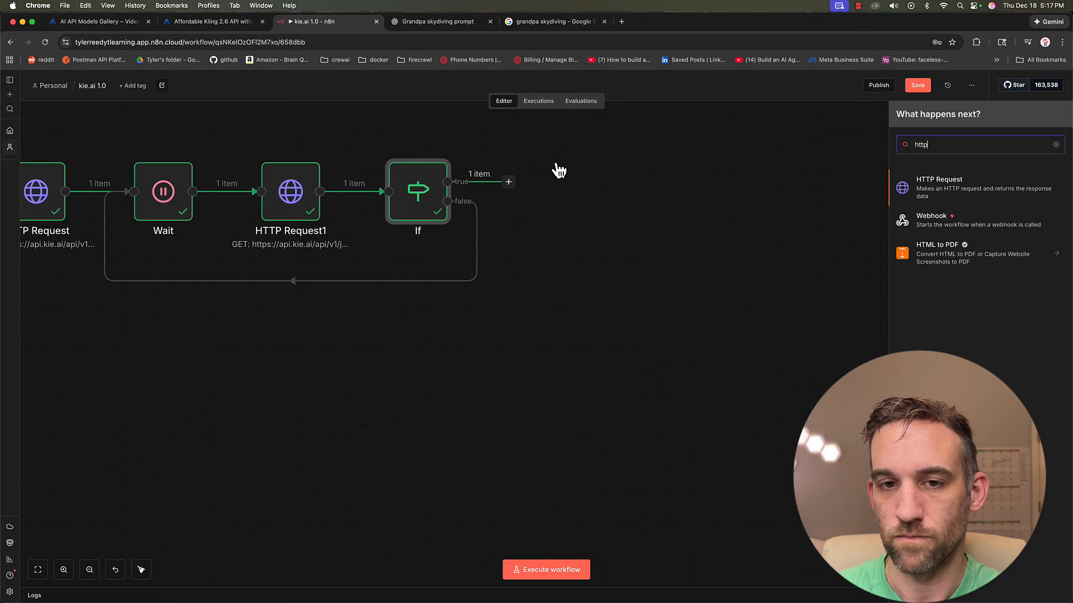
key("Return")
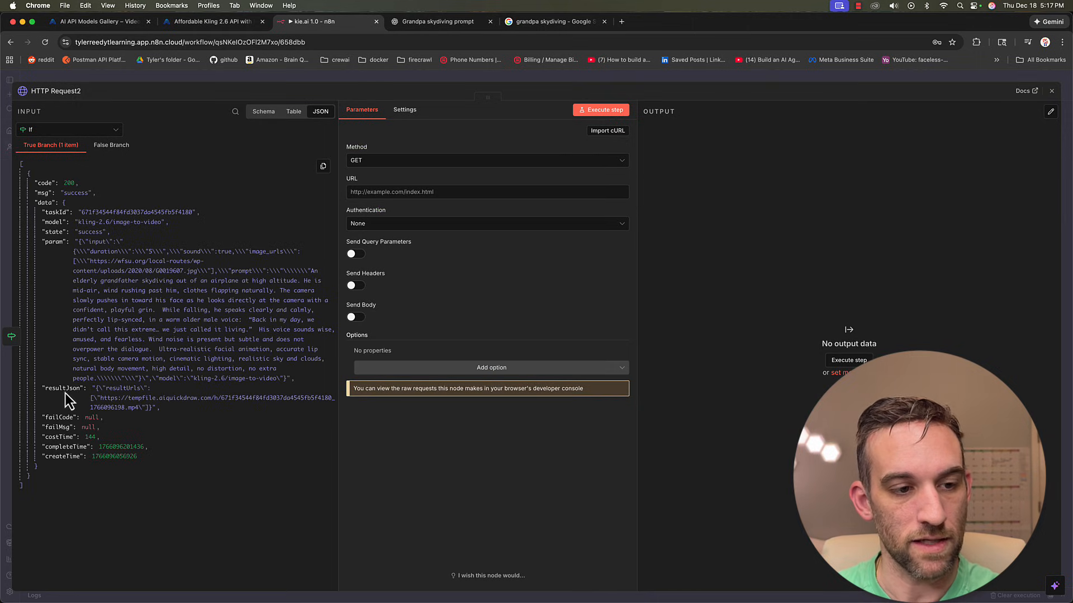
Set the HTTP Request2 URL to the expression {{ $json.data.resultJson.parseJson().resultUrls[0] }}
left_click_drag(65, 393, 412, 195)
left_click(445, 192)
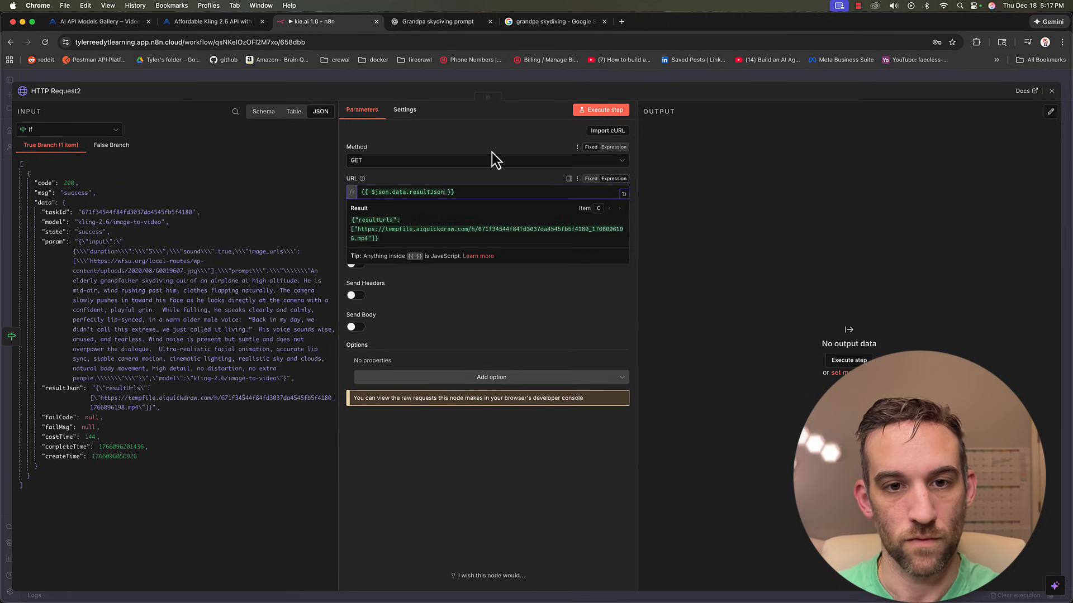
type(".")
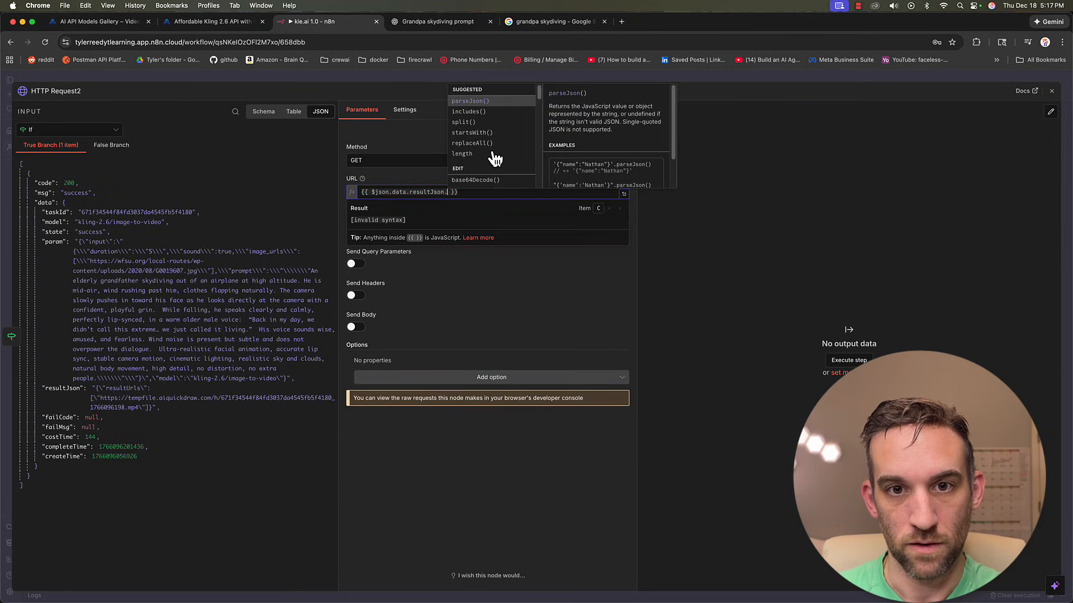
key("Return")
type(".resultUrls")
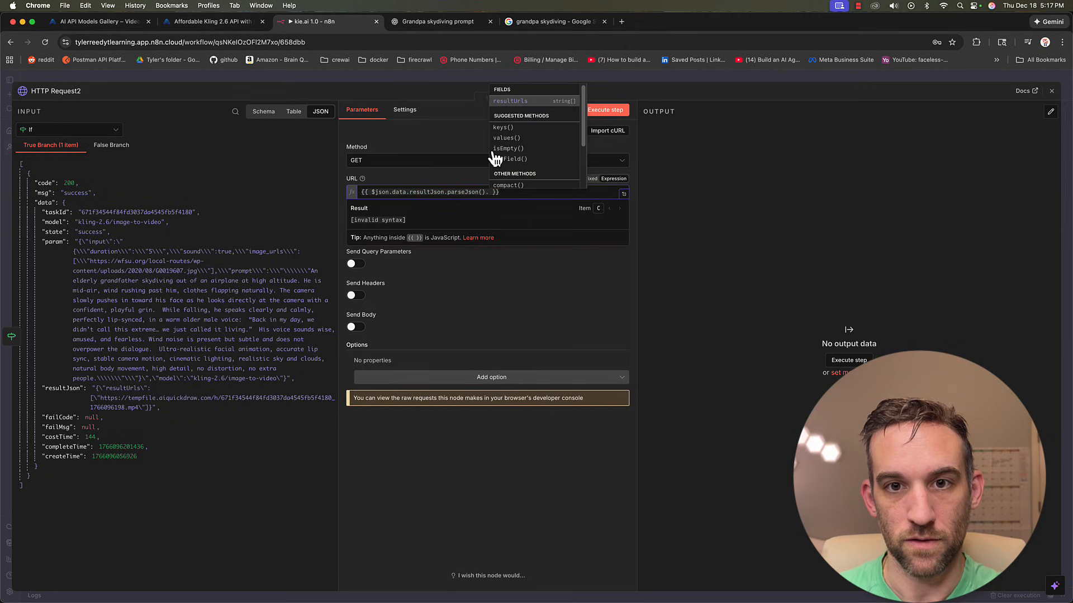
type("[0]")
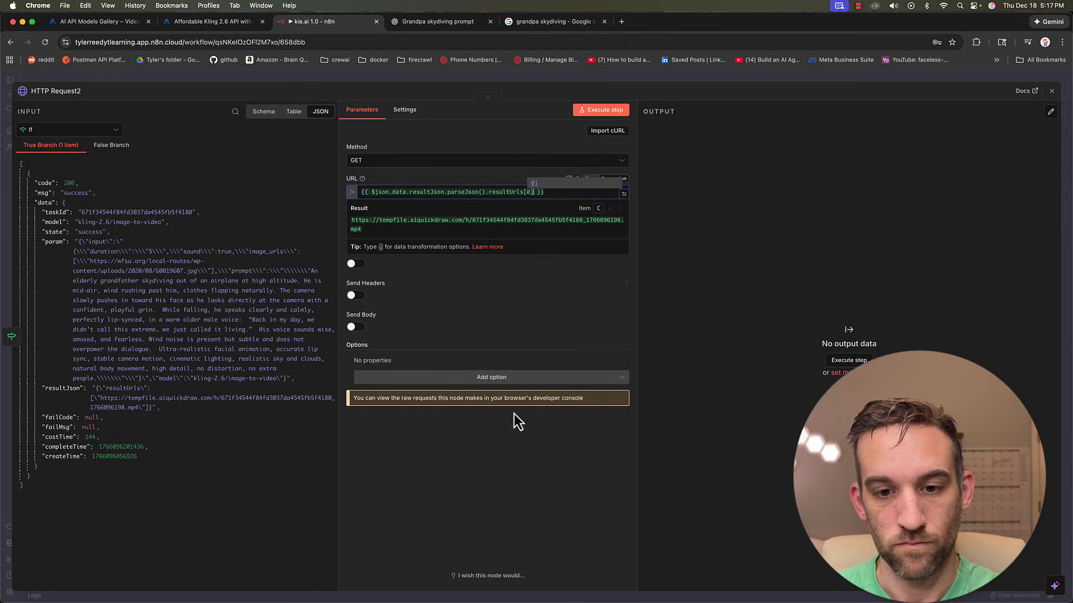
left_click(541, 334)
left_click(531, 187)
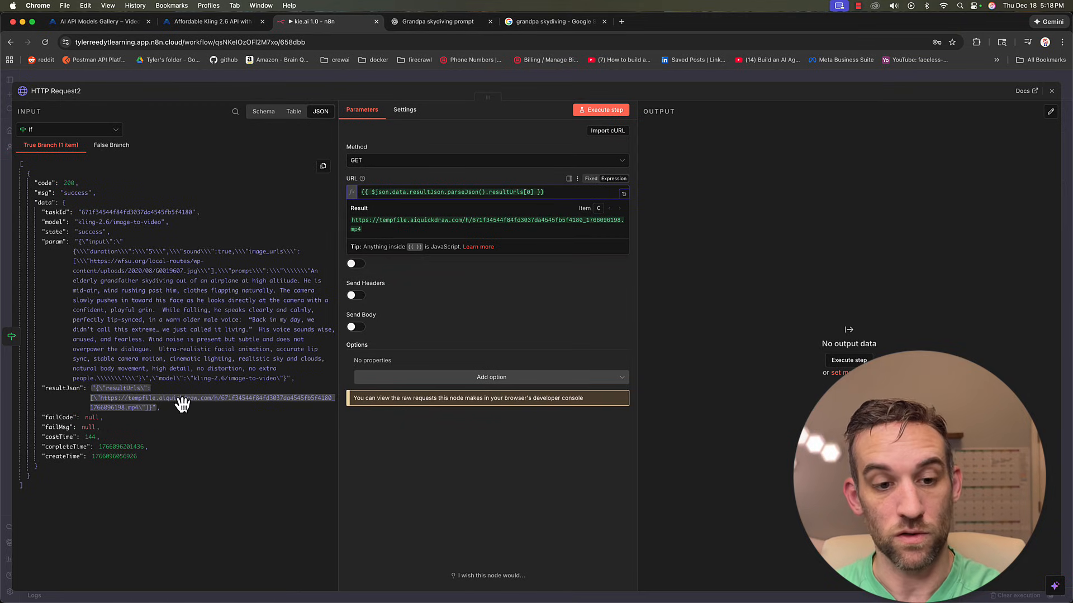
Execute the HTTP Request2 step, view the downloaded MP4 video, and close the player
left_click(601, 110)
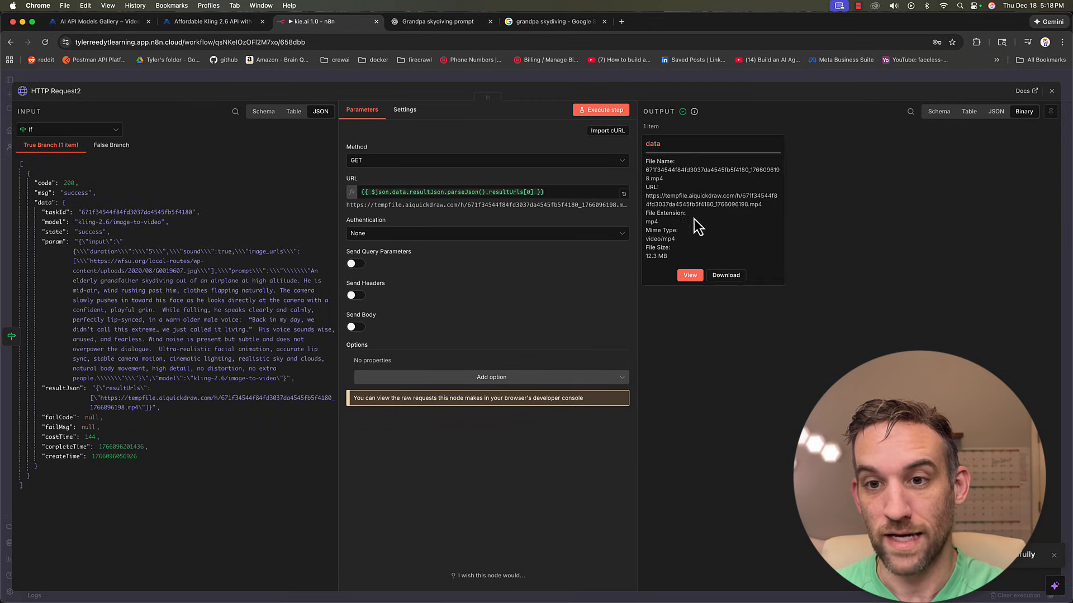
left_click(690, 274)
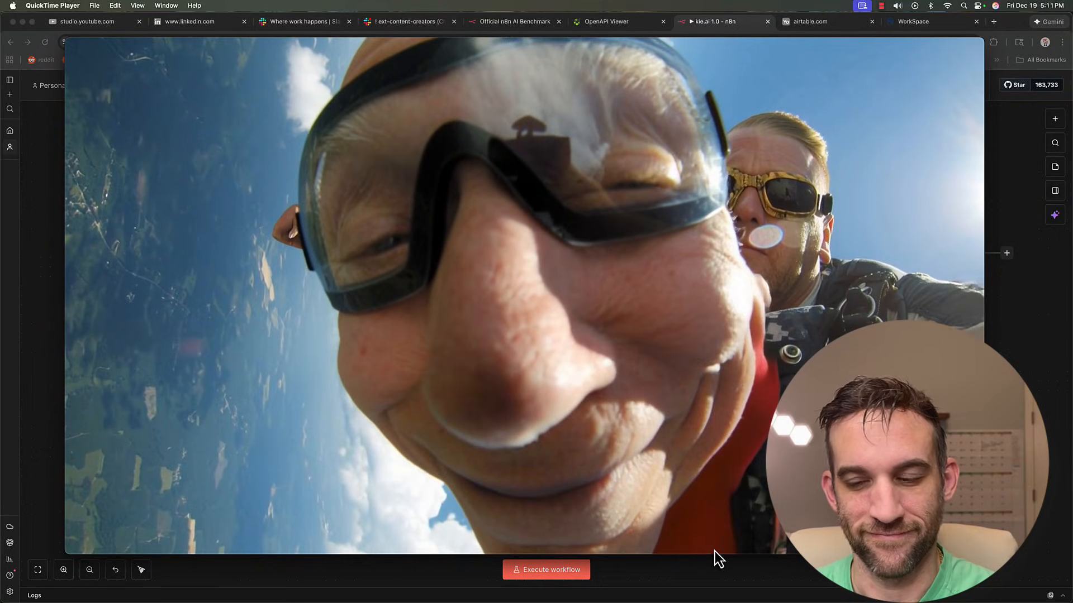
key("super+w")
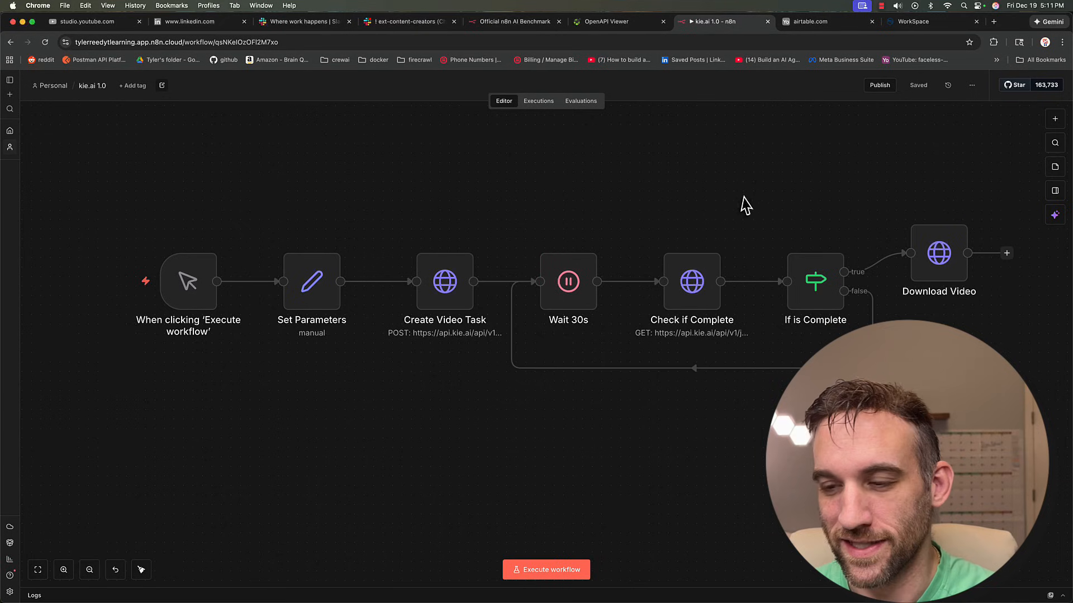
scroll(743, 227, "right", 3)
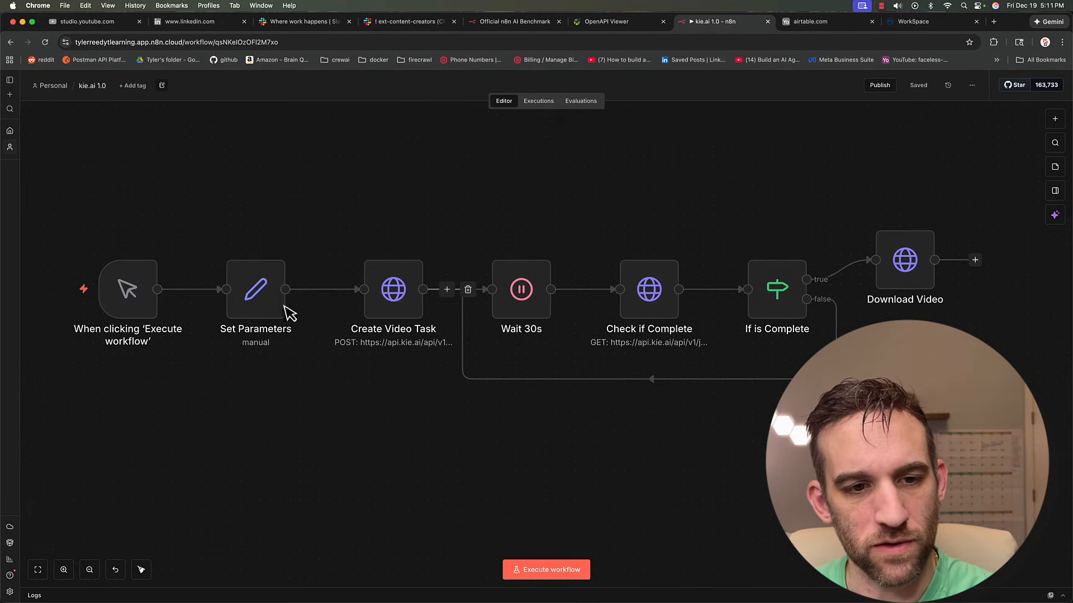
left_click(251, 306)
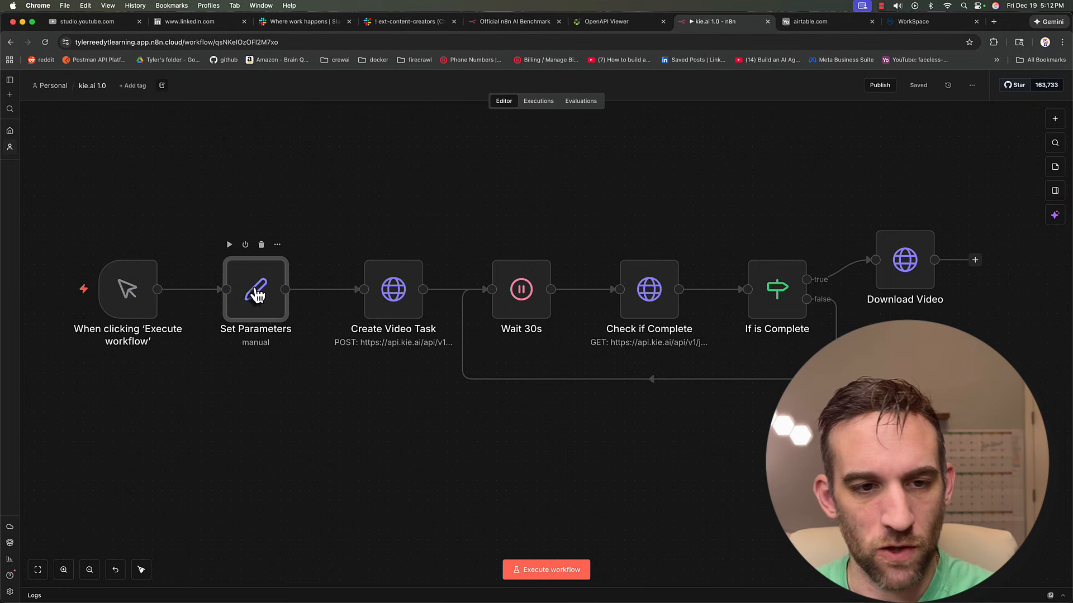
left_click(268, 182)
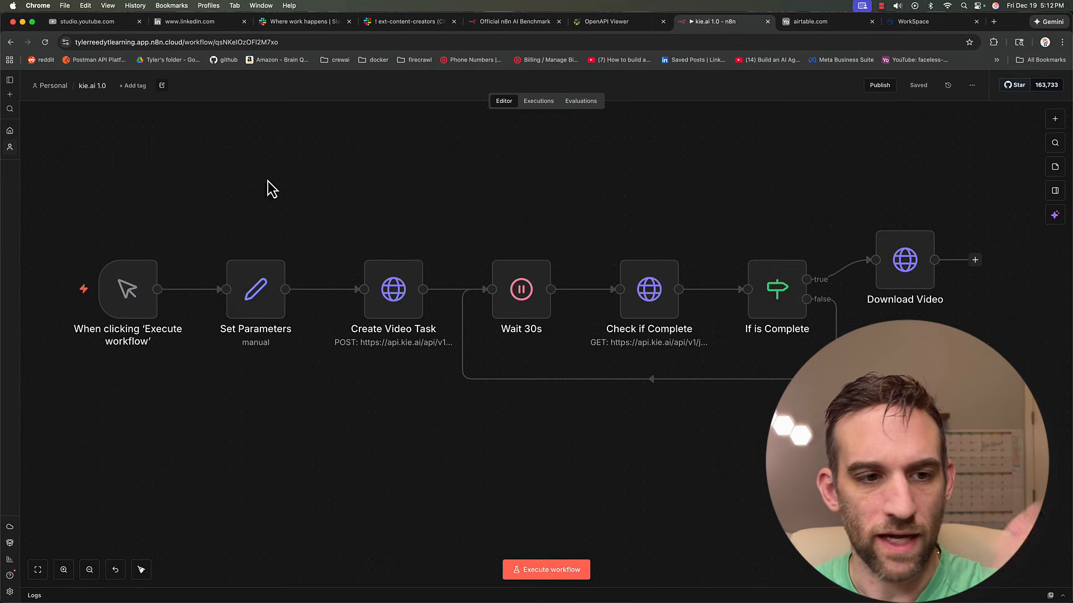
left_click(127, 302)
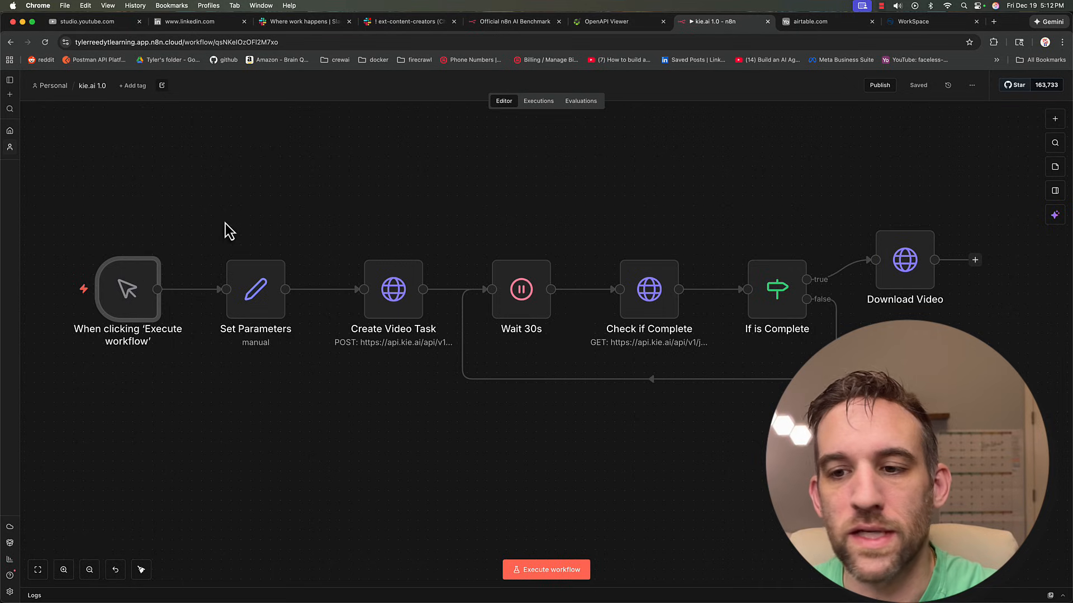
left_click(414, 218)
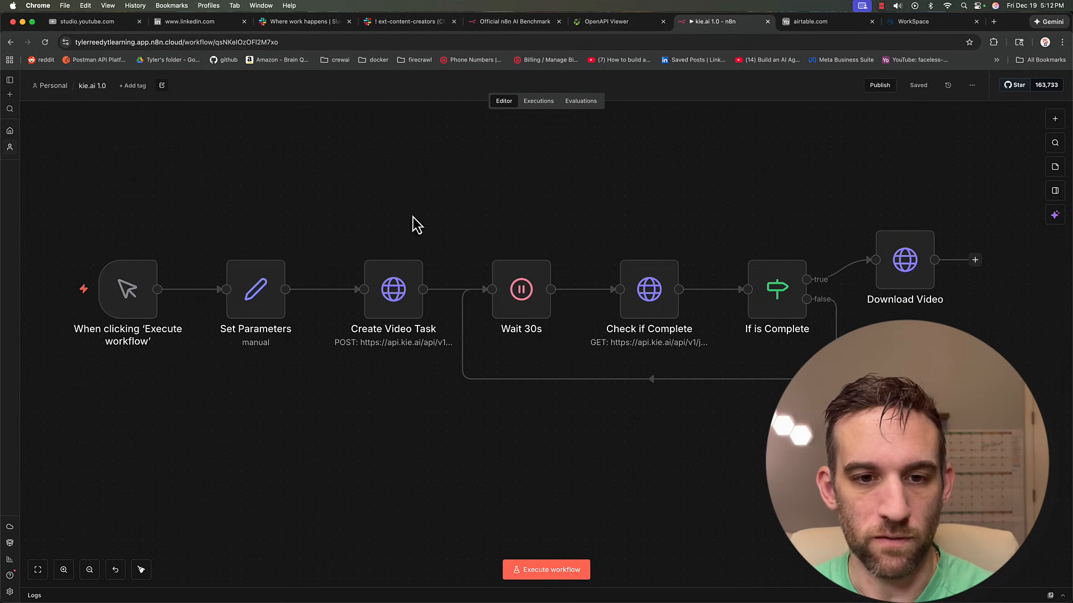